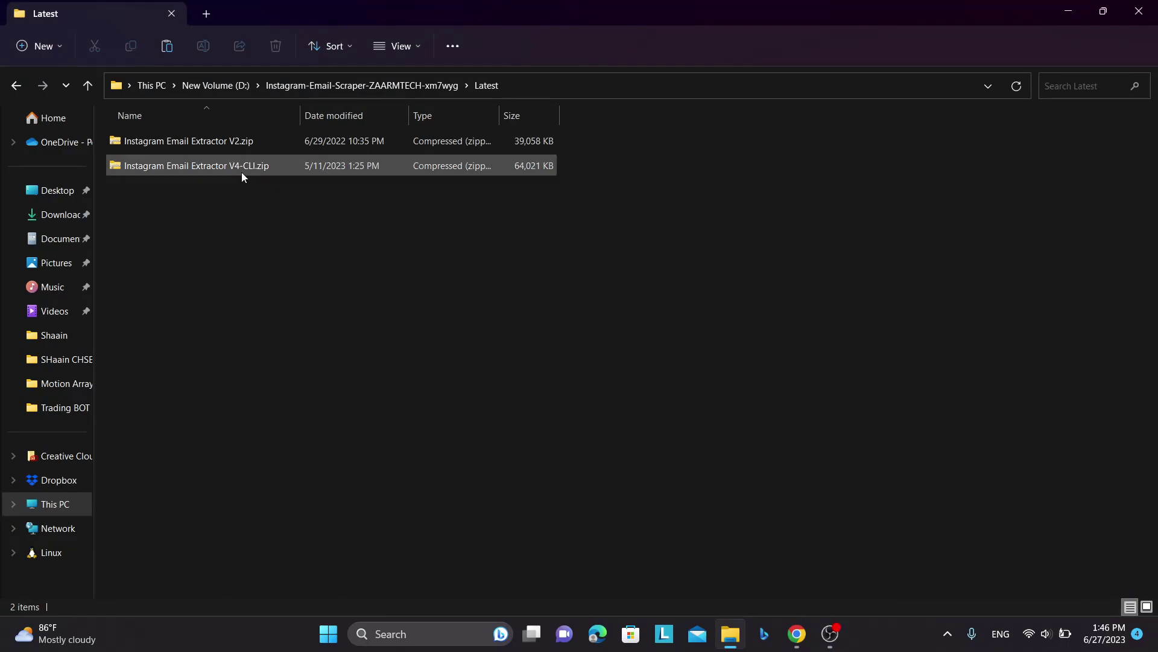
# - Select the V4-CLI and V2 extractor archives in turn in the Latest folder
pyautogui.click(229, 171)
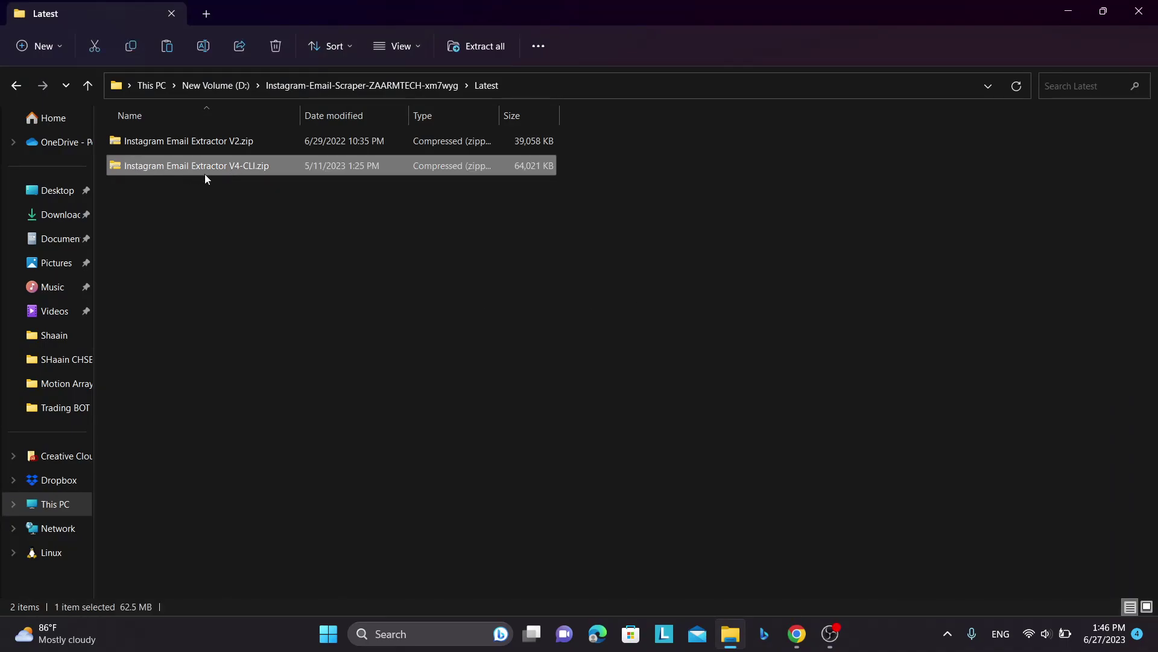
pyautogui.click(222, 148)
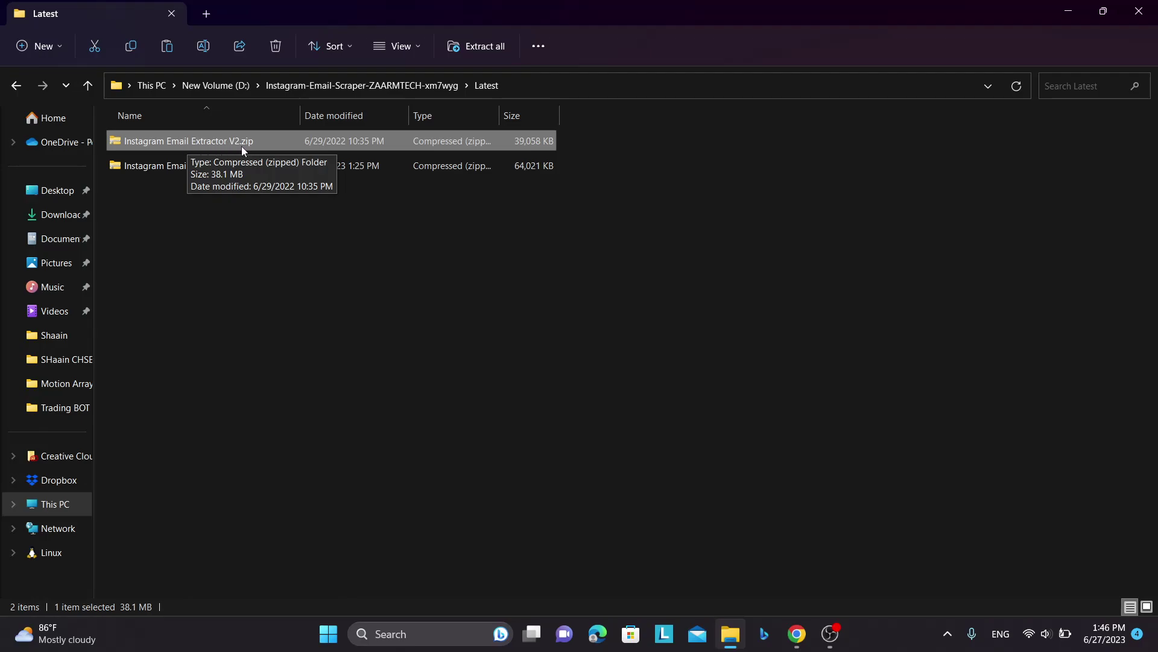
pyautogui.click(175, 169)
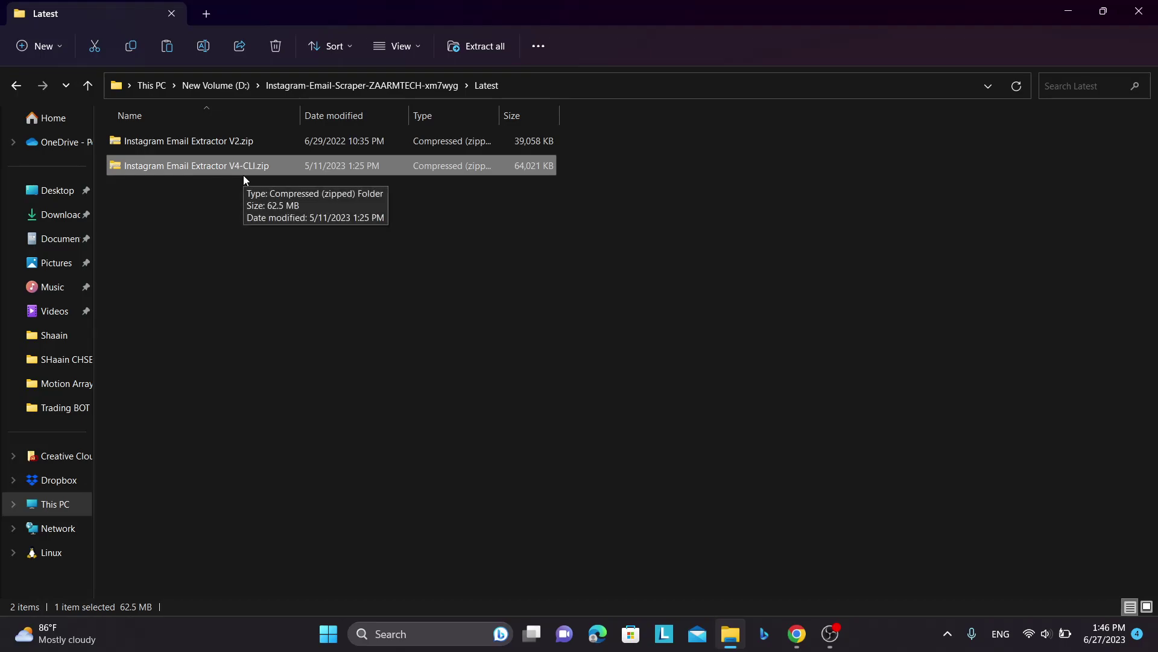
pyautogui.click(252, 140)
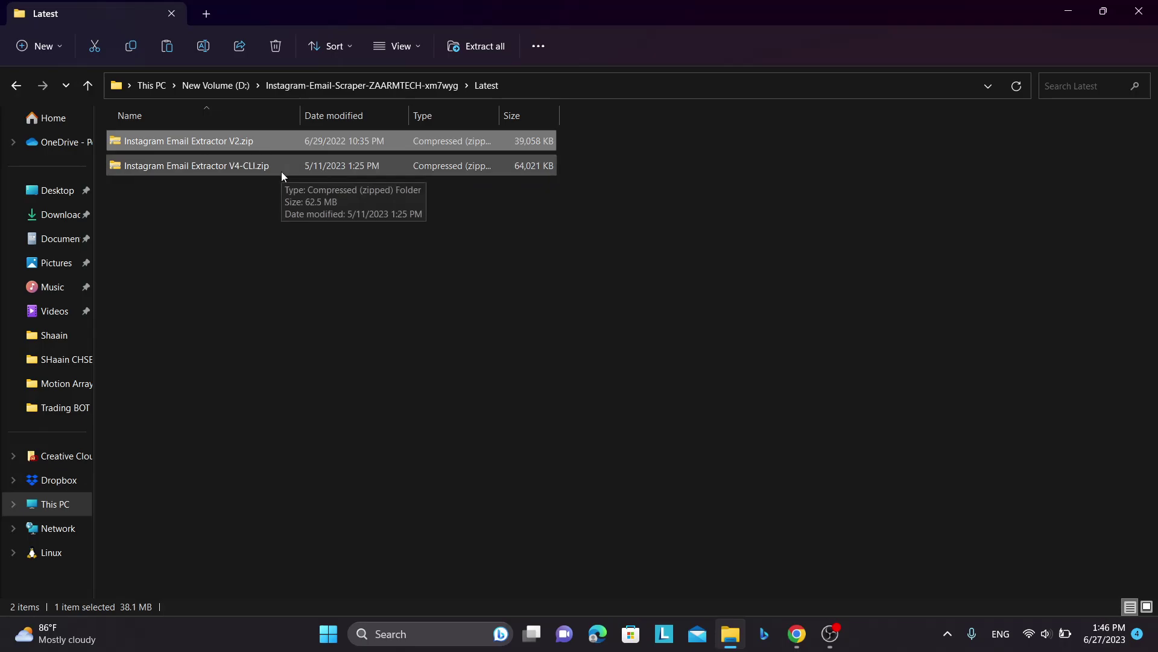
# - Bring Chrome forward to the tech creator's Instagram profile tab
pyautogui.click(796, 633)
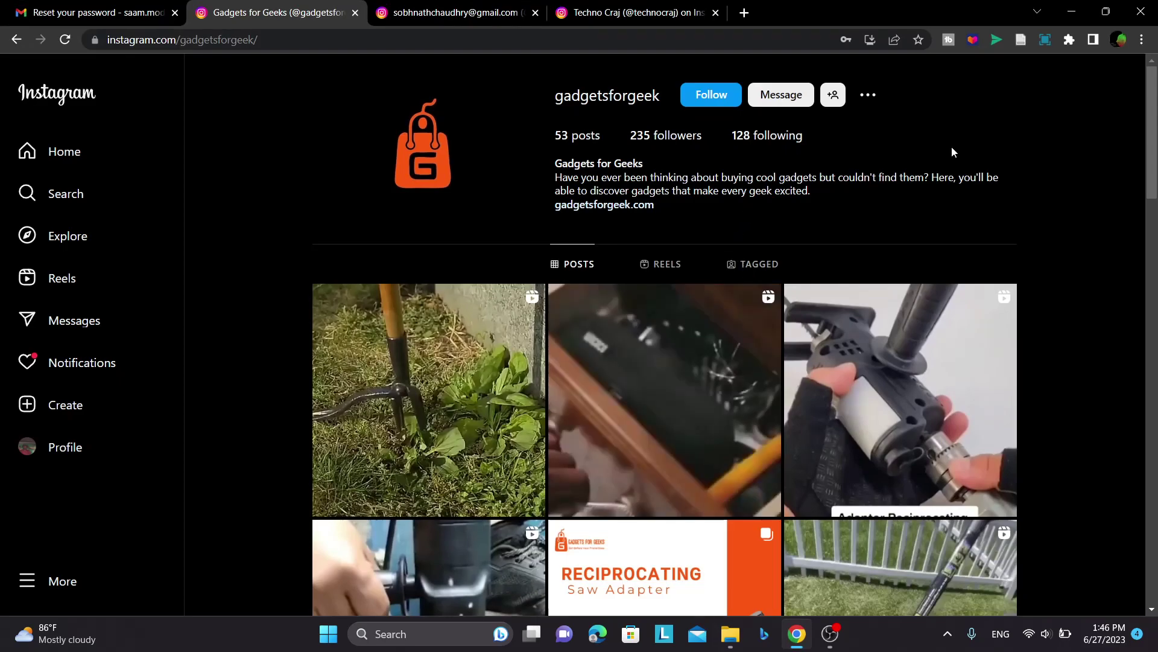
pyautogui.click(467, 7)
pyautogui.click(634, 8)
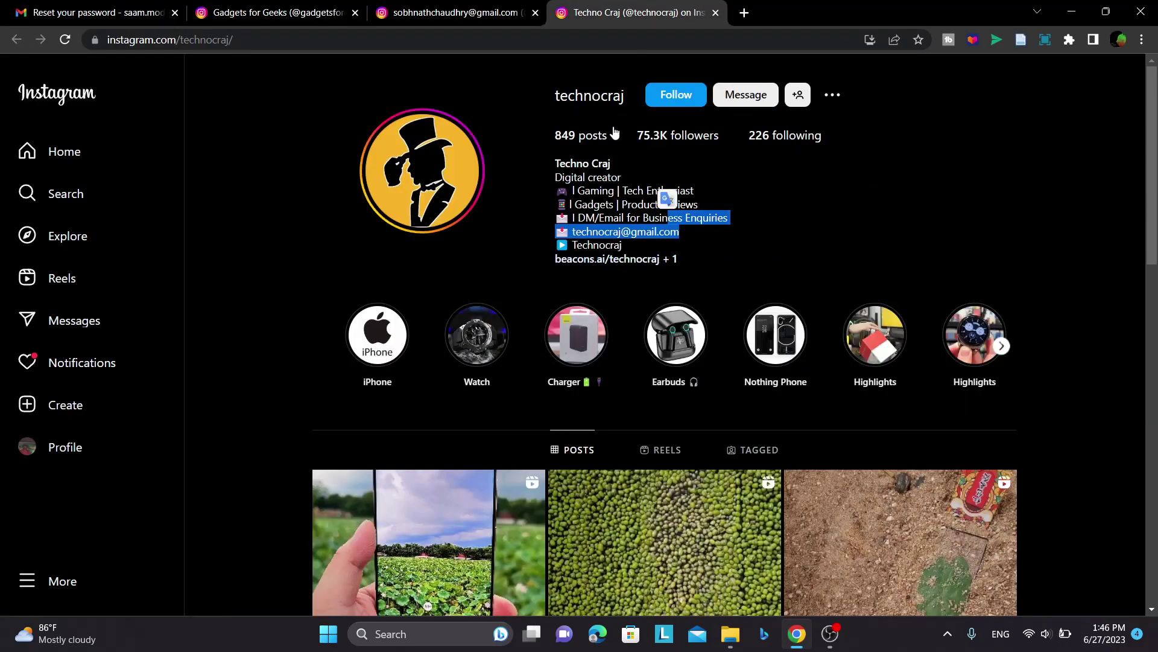
# - Highlight the creator's bio, then the business contact email in it
pyautogui.moveTo(699, 258); pyautogui.dragTo(546, 146)
pyautogui.click(551, 162)
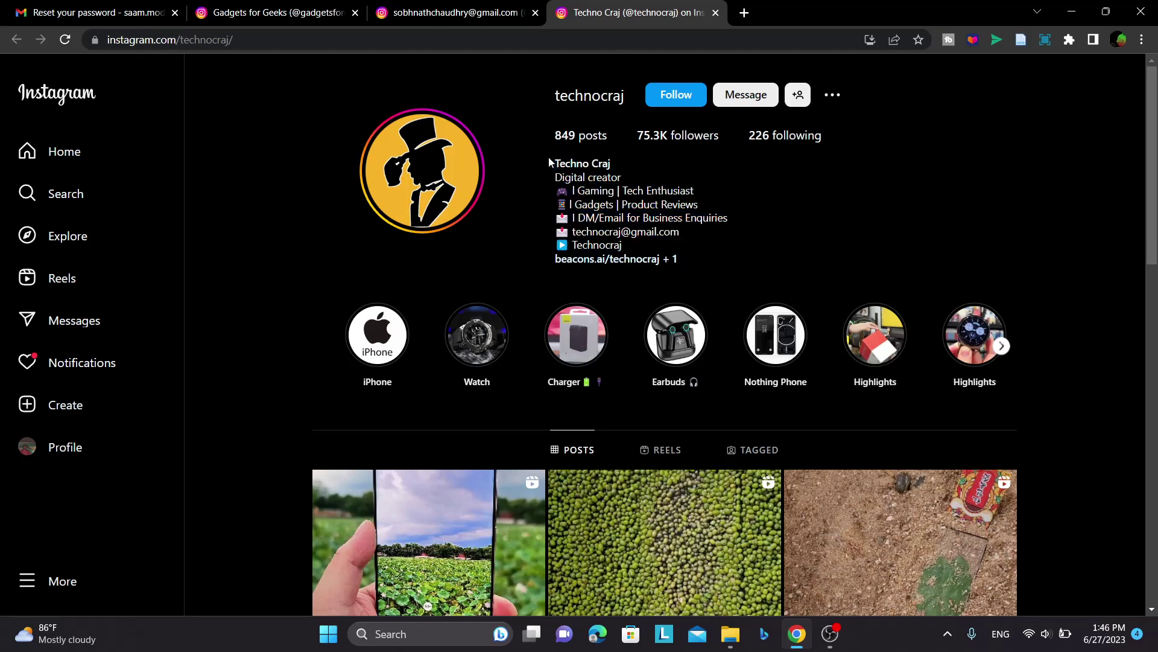
pyautogui.moveTo(683, 233); pyautogui.dragTo(573, 230)
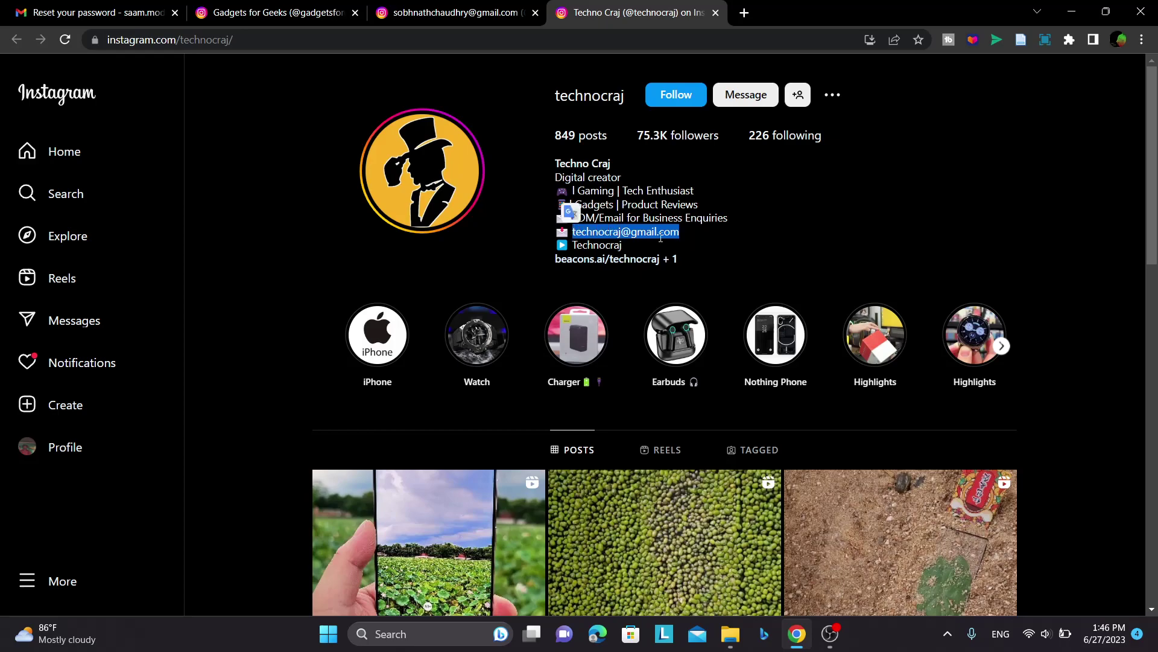
pyautogui.click(685, 236)
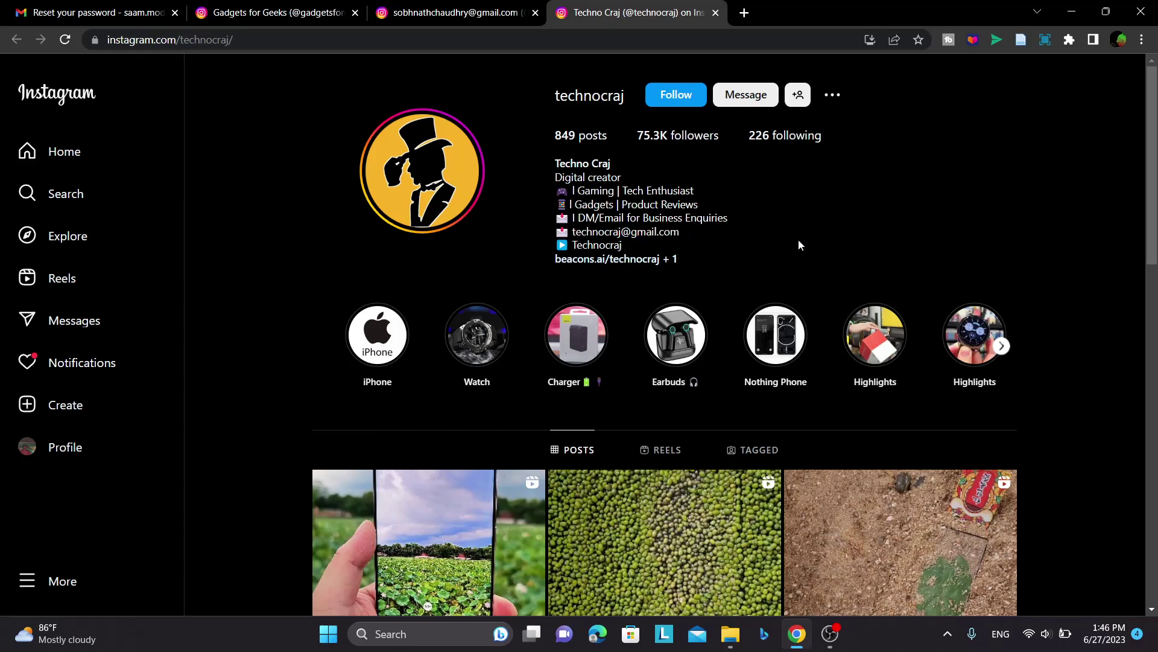
# - Restore Chrome and narrow it to Instagram's mobile layout, moving it aside
pyautogui.click(1106, 12)
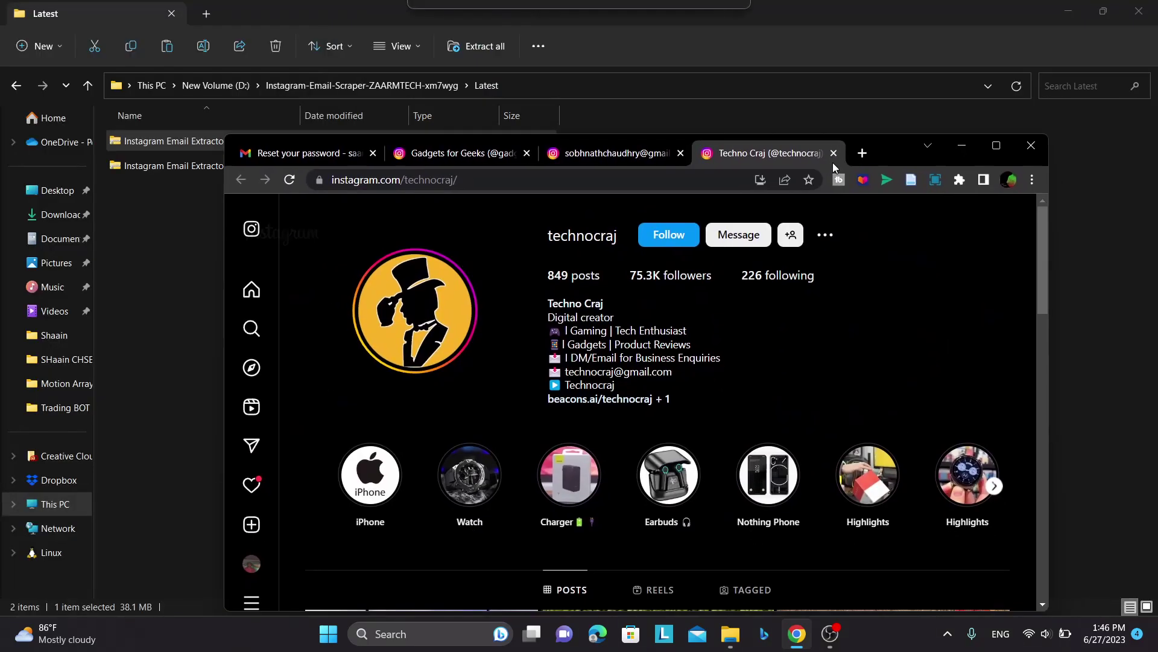
pyautogui.moveTo(1051, 224); pyautogui.dragTo(646, 284)
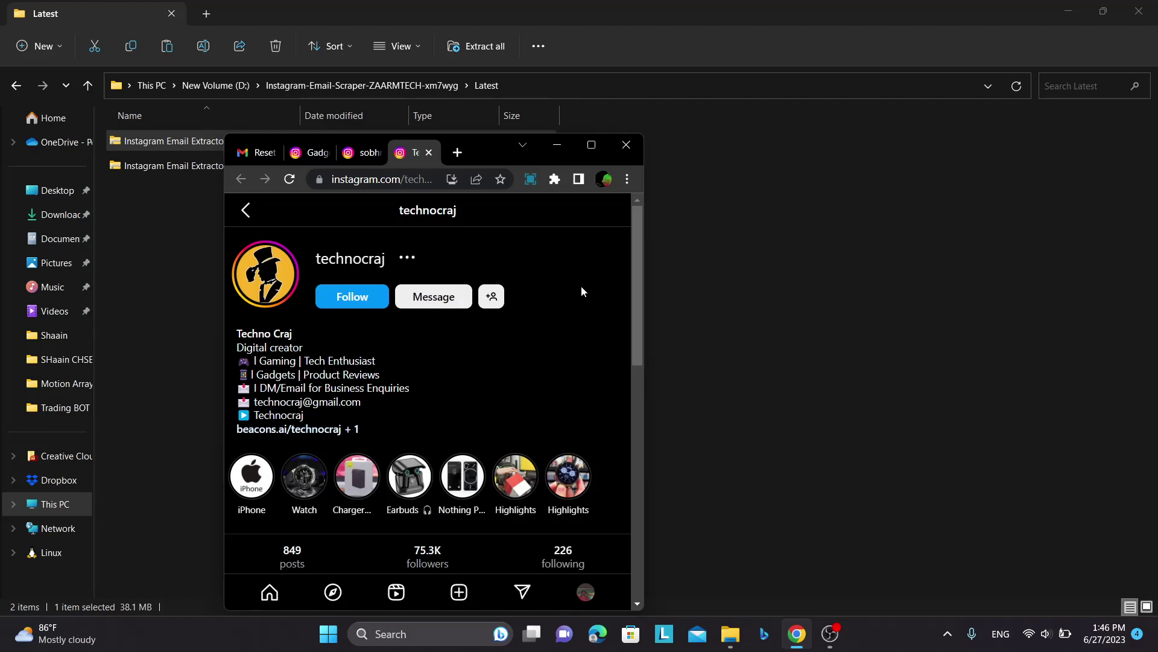
pyautogui.moveTo(486, 146); pyautogui.dragTo(689, 124)
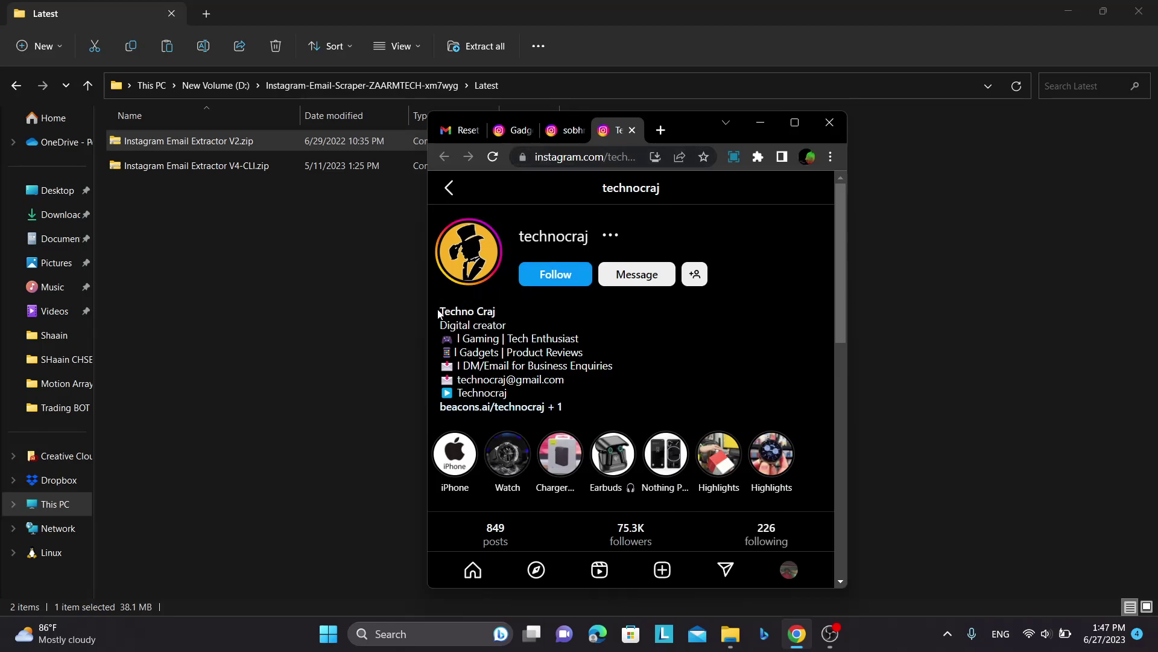
# - Highlight the profile's bio and email address, then maximize the browser
pyautogui.moveTo(440, 310); pyautogui.dragTo(559, 397)
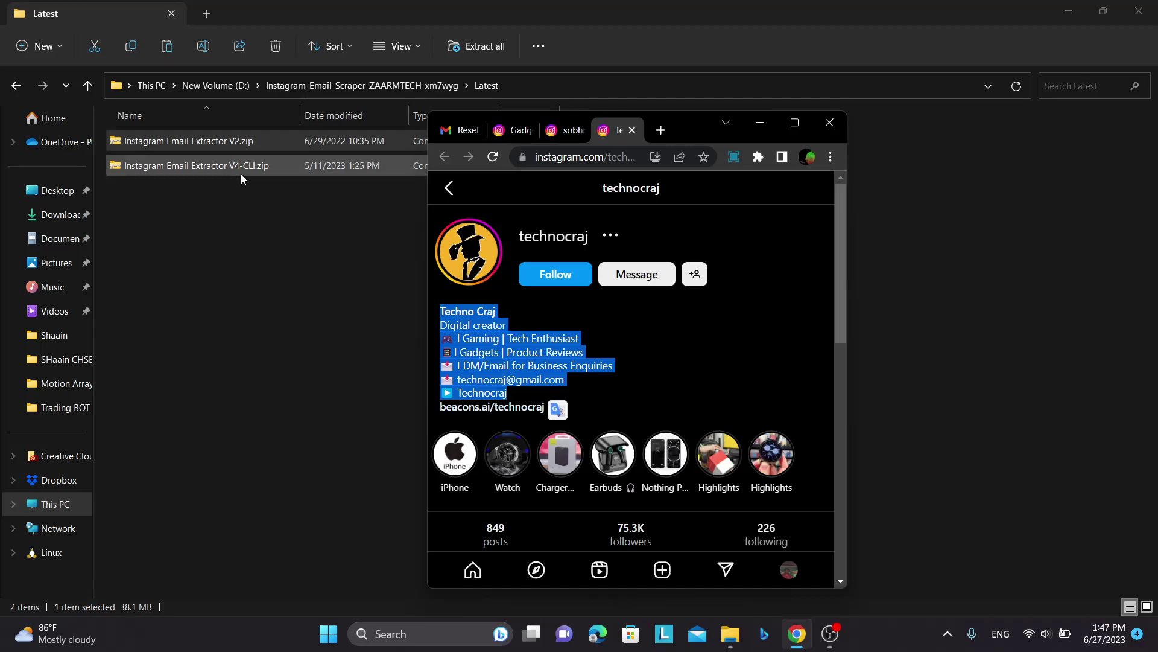
pyautogui.click(561, 383)
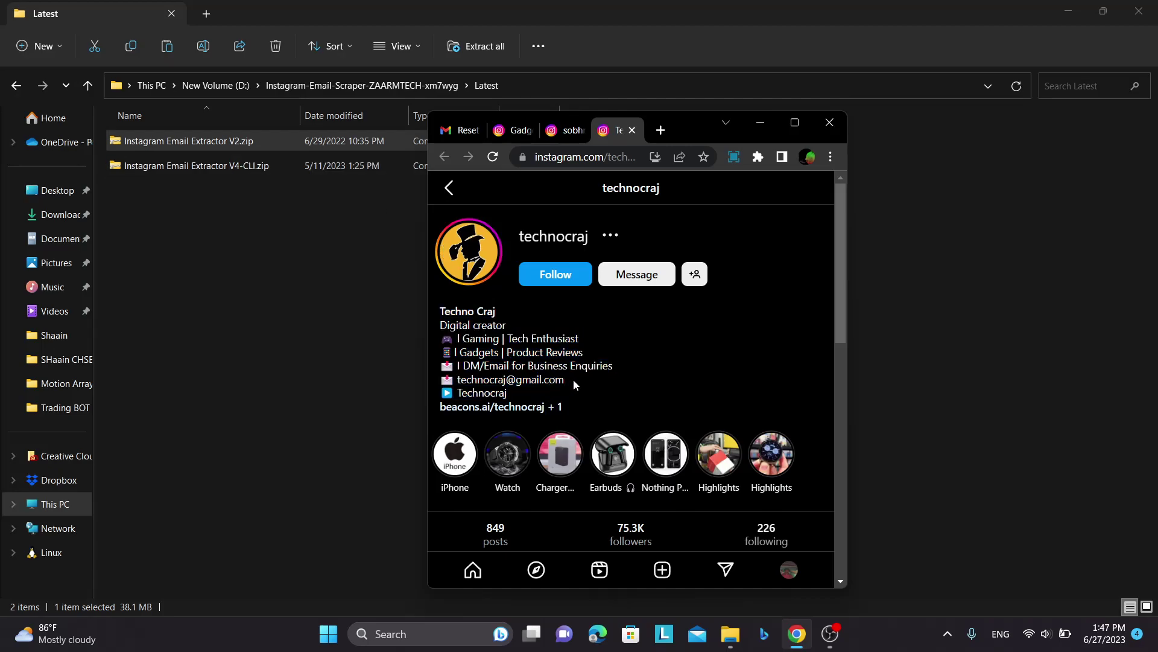
pyautogui.moveTo(572, 379); pyautogui.dragTo(457, 379)
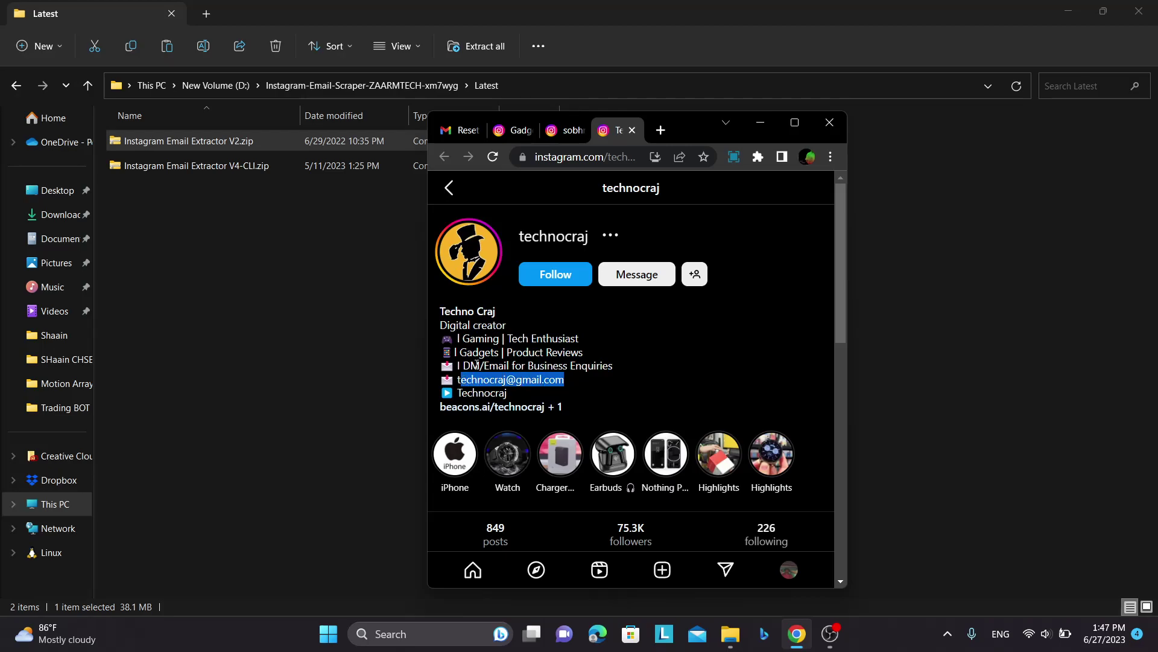
pyautogui.click(795, 123)
# - Open the gadget shop's followers list and recheck the tech creator's business email
pyautogui.click(329, 7)
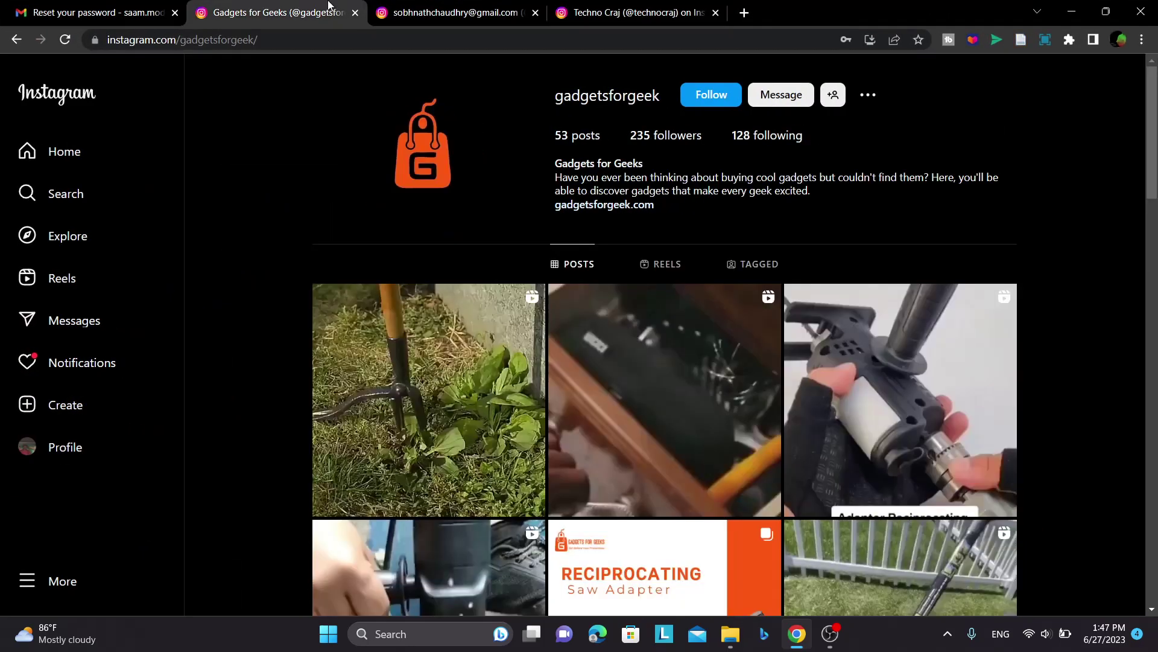
pyautogui.click(662, 135)
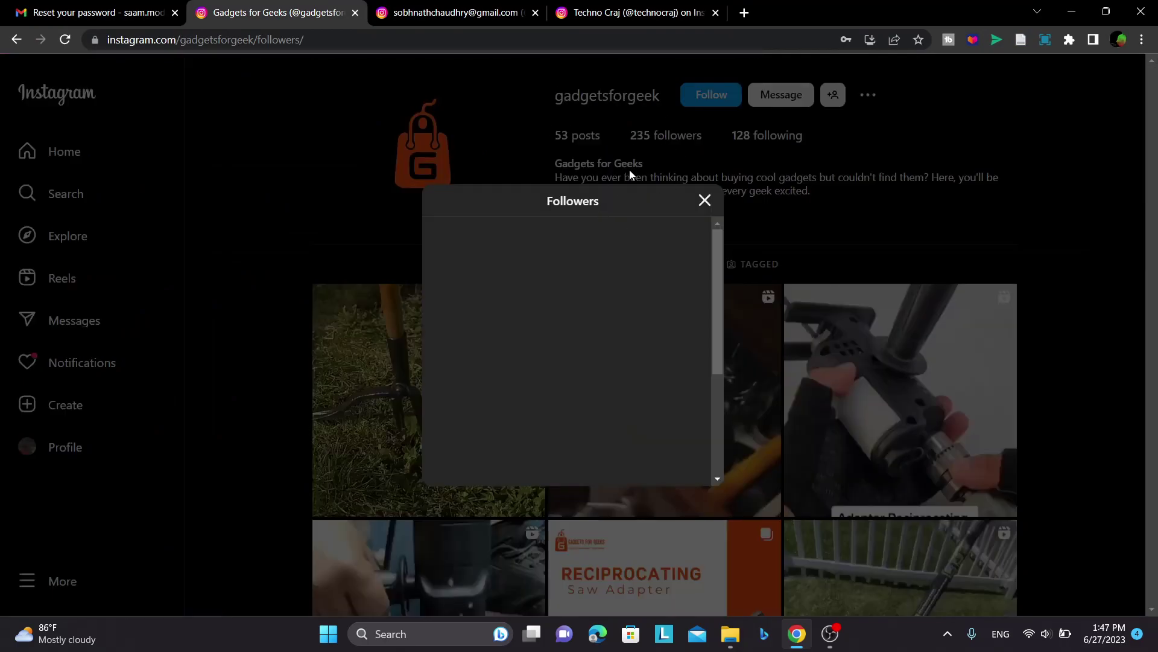
pyautogui.scroll(-5, 534, 353)
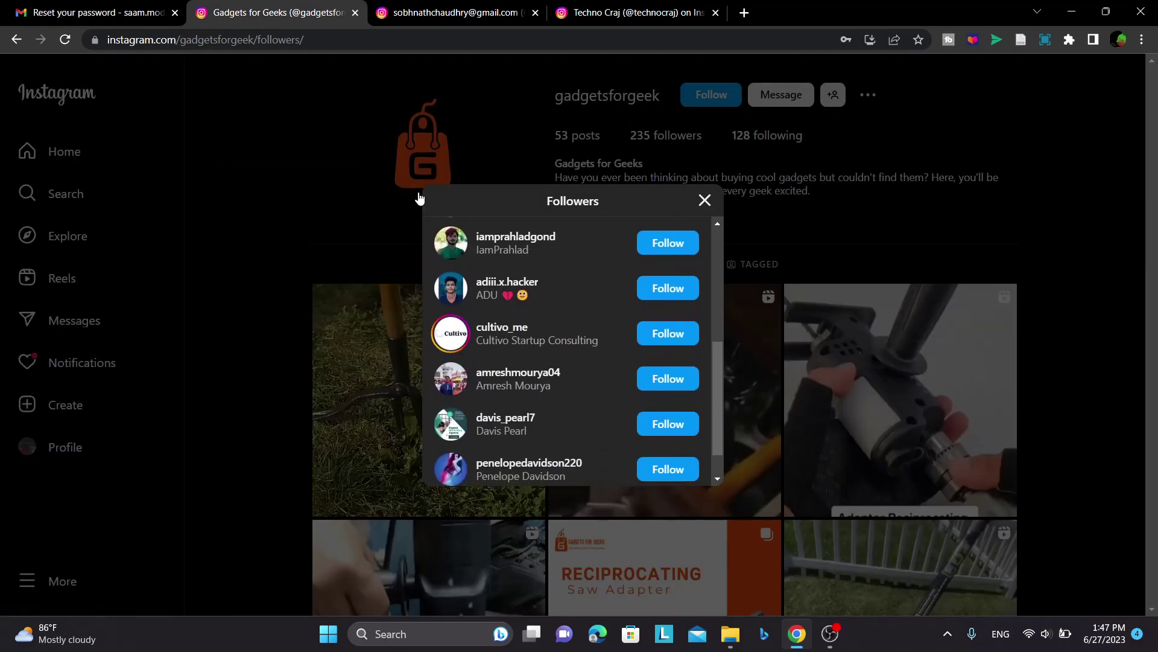
pyautogui.hotkey('ctrl', 'Tab')
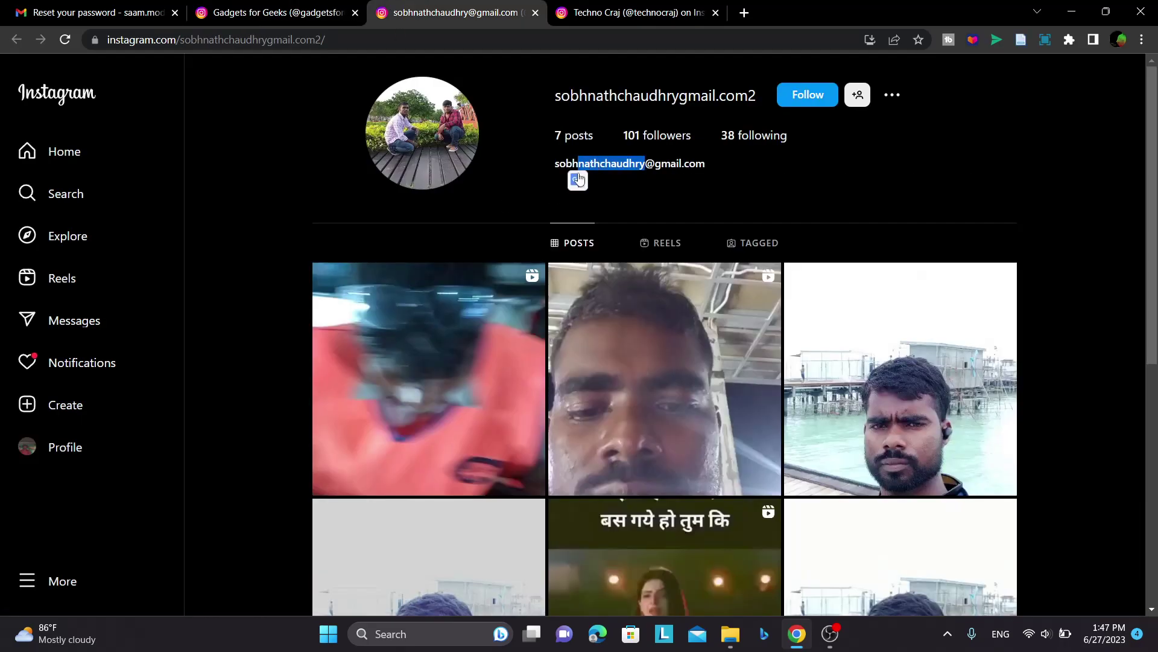
pyautogui.hotkey('ctrl', 'Tab')
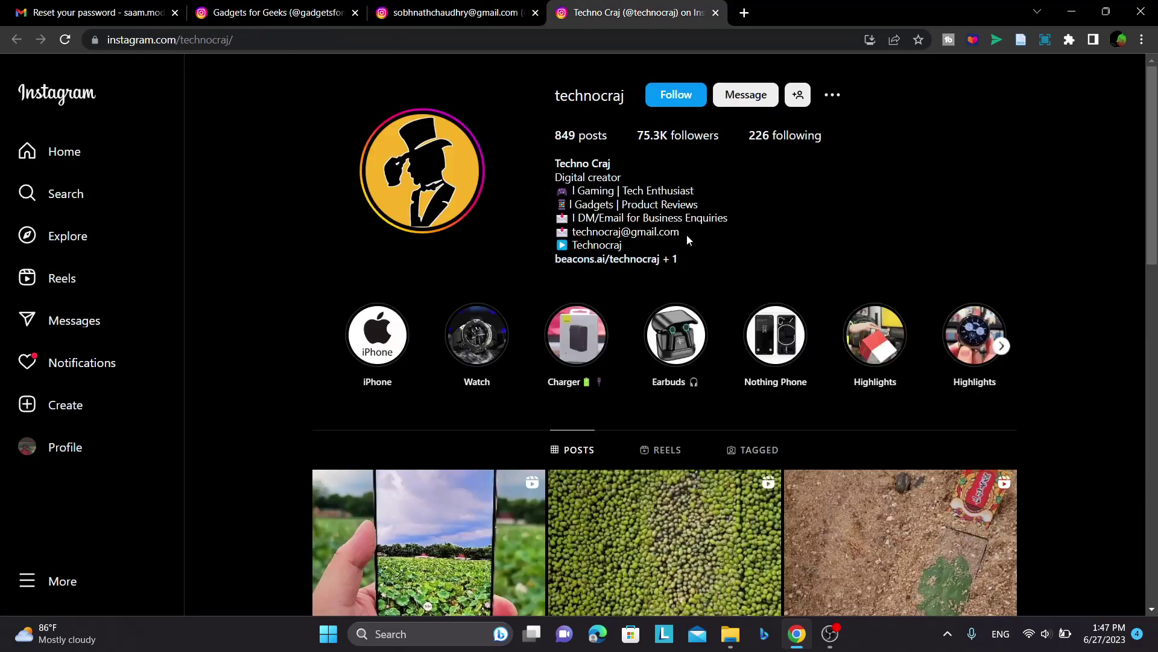
pyautogui.moveTo(681, 233); pyautogui.dragTo(575, 233)
pyautogui.click(275, 12)
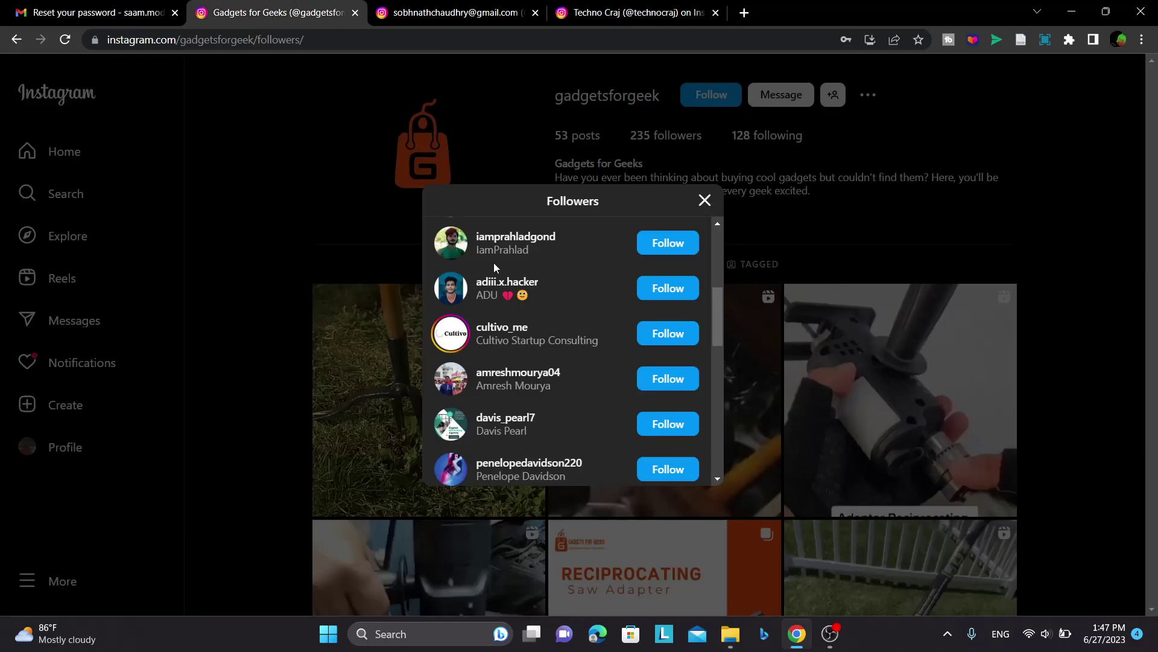
# - View a follower's profile, return to the list, then minimize Chrome
pyautogui.click(492, 286)
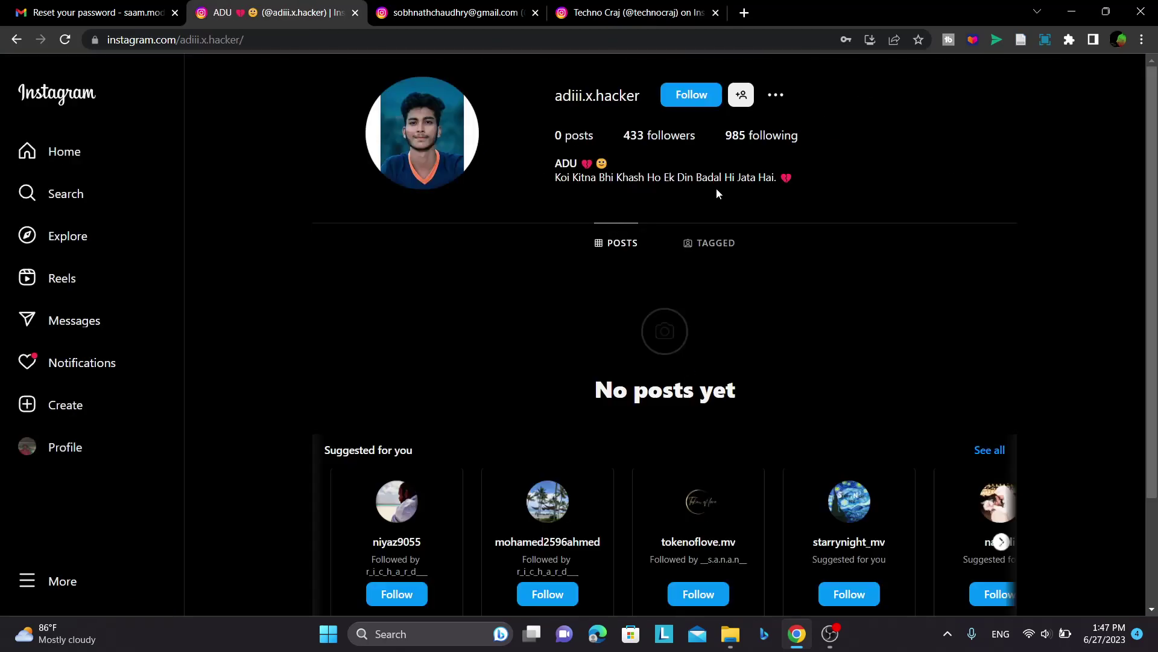
pyautogui.moveTo(802, 177); pyautogui.dragTo(545, 162)
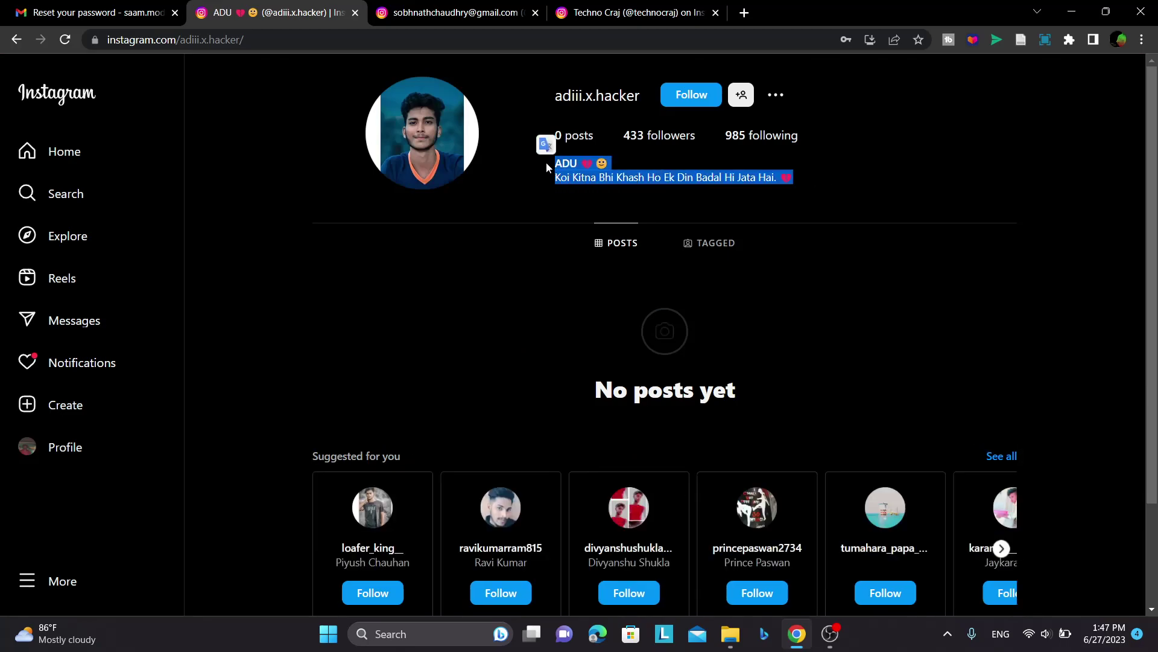
pyautogui.click(17, 39)
pyautogui.click(410, 6)
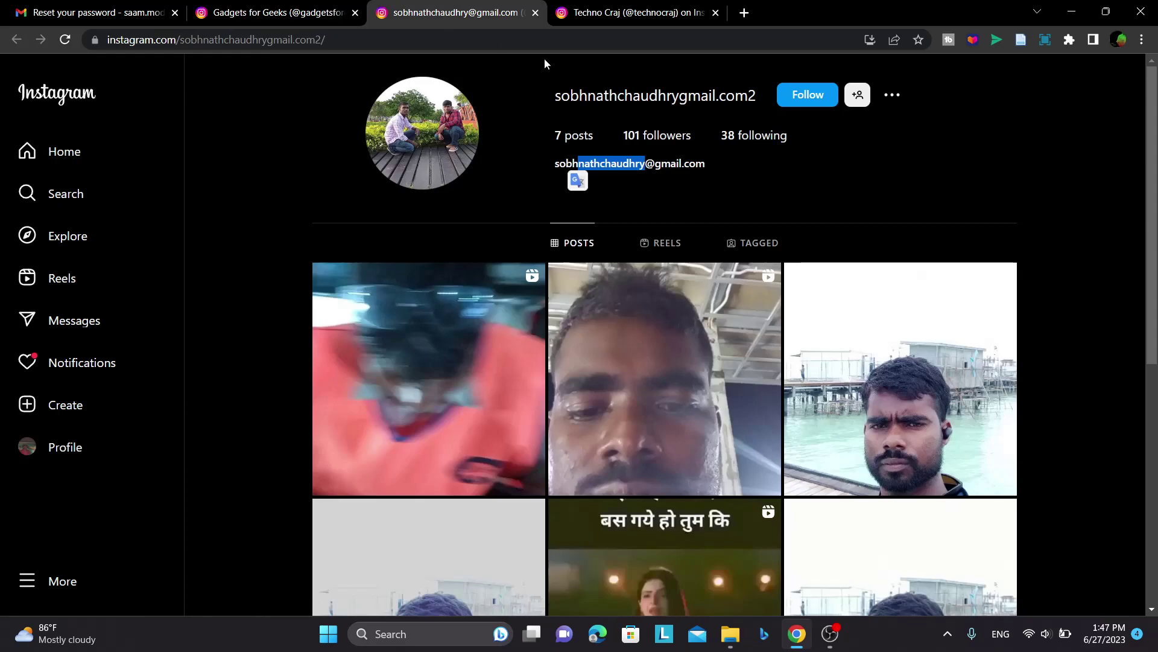
pyautogui.click(702, 173)
pyautogui.click(636, 7)
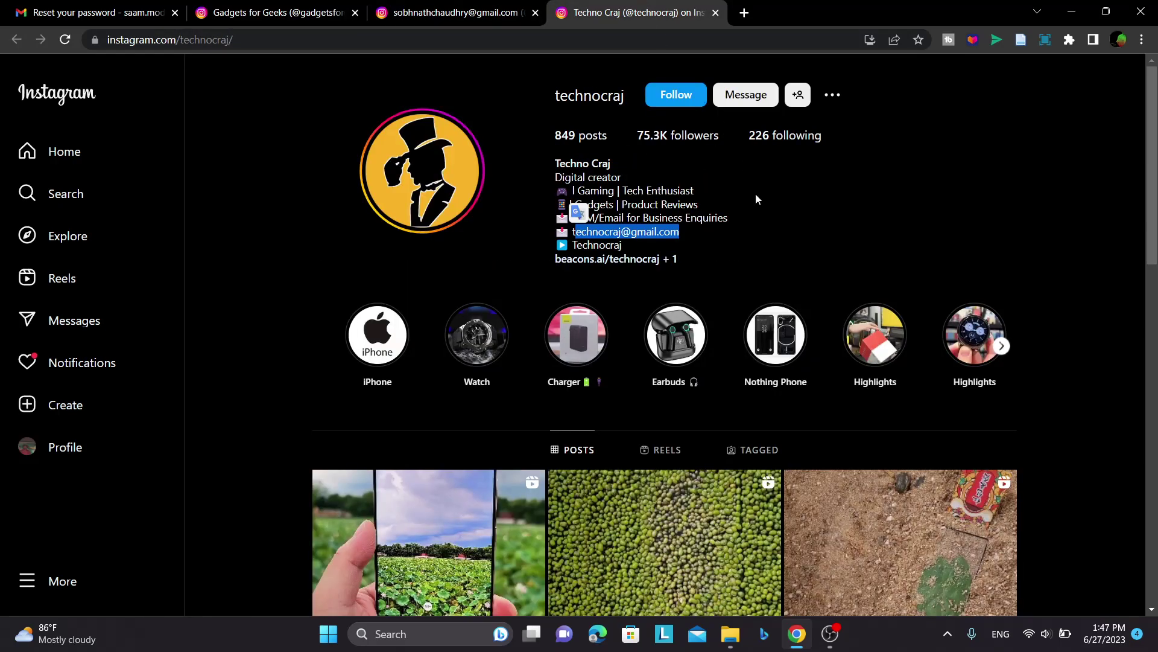
pyautogui.click(1072, 12)
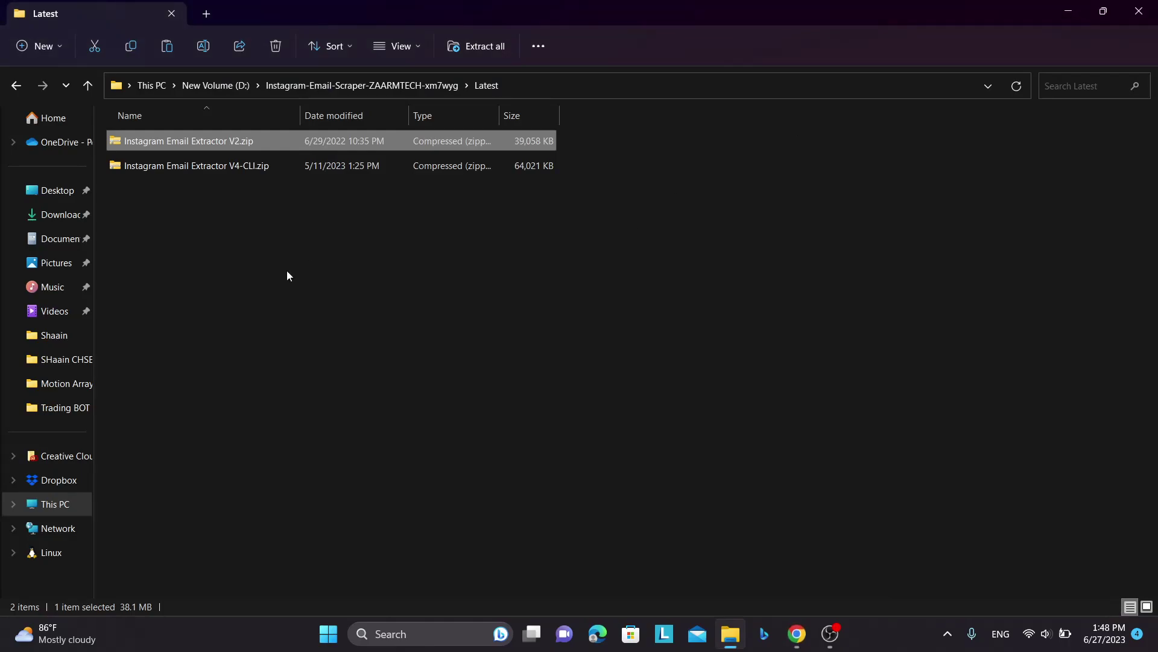
# - Extract the V4-CLI zip into a new folder with Extract All
pyautogui.click(170, 166)
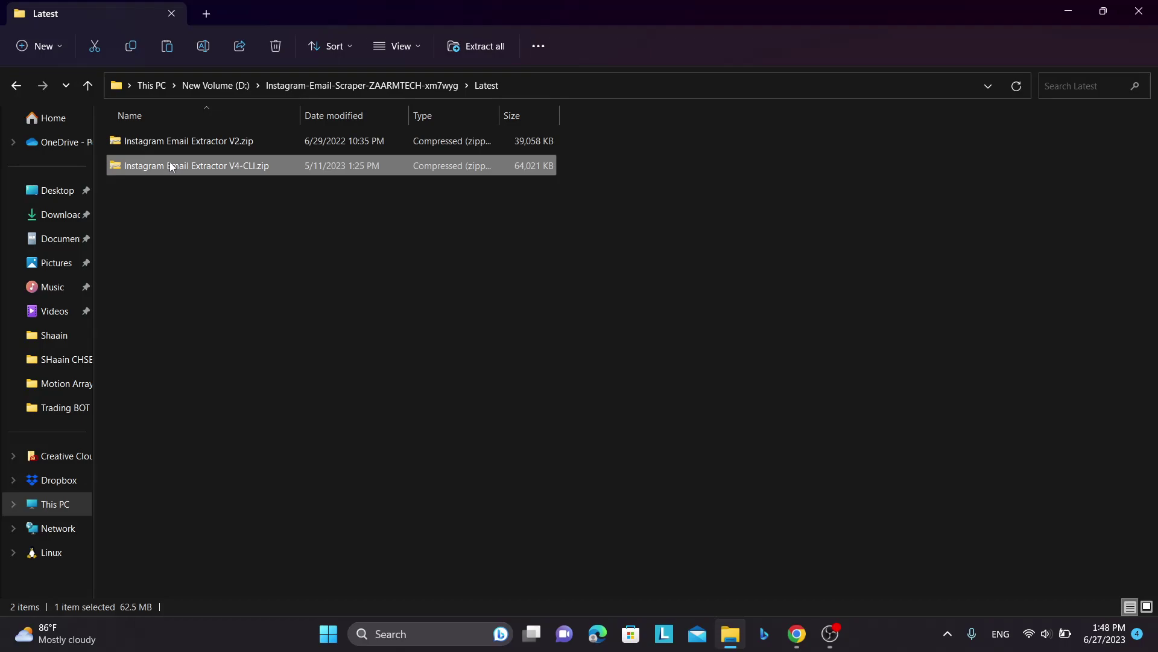
pyautogui.rightClick(171, 165)
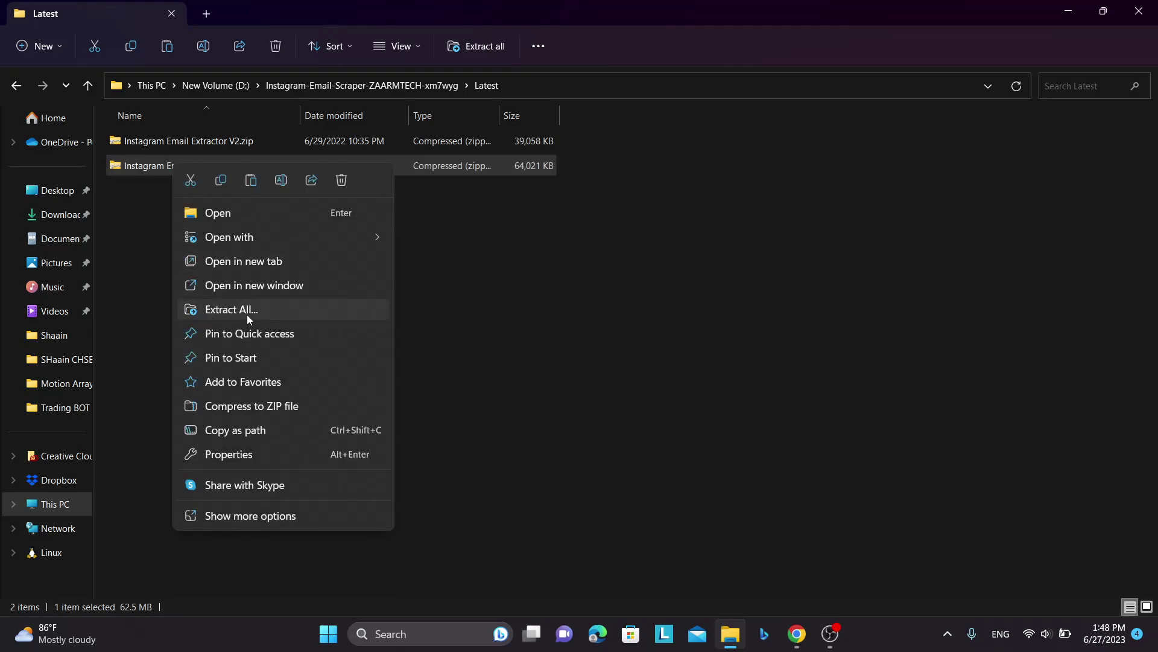
pyautogui.click(525, 190)
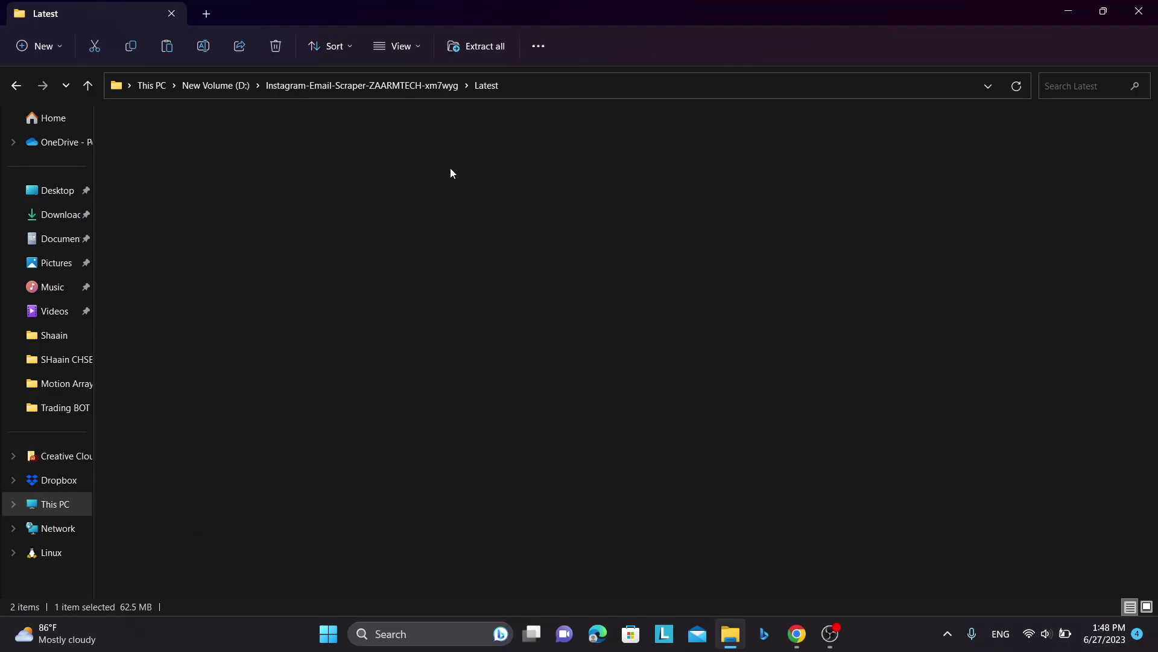
pyautogui.hotkey('alt', 'Left')
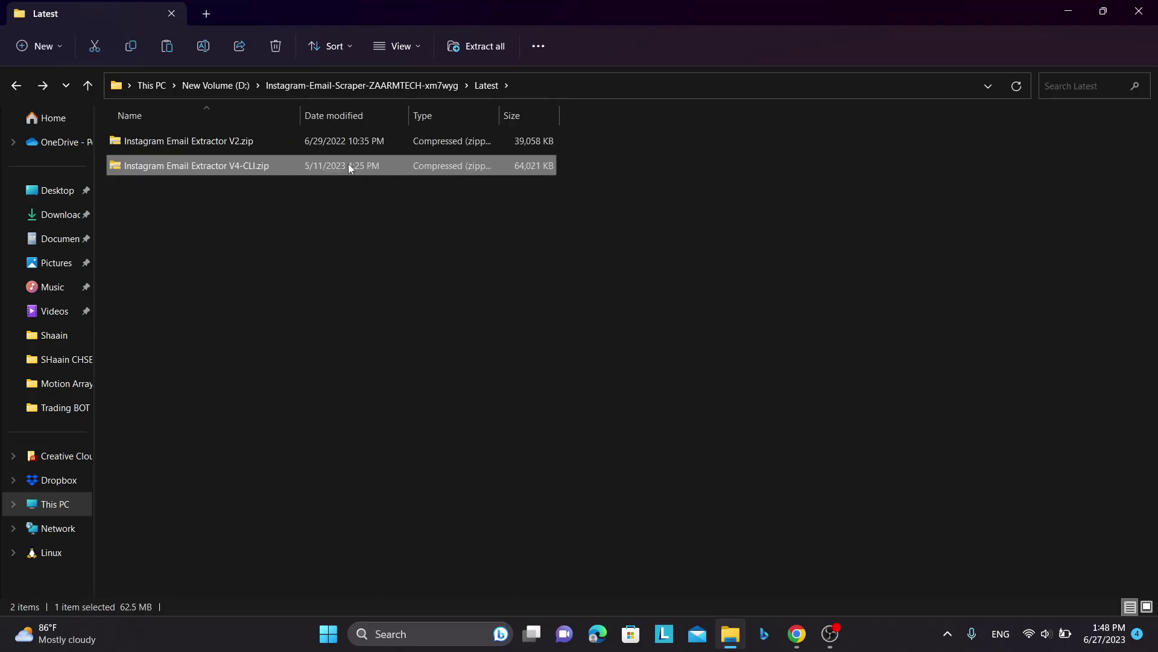
pyautogui.rightClick(267, 169)
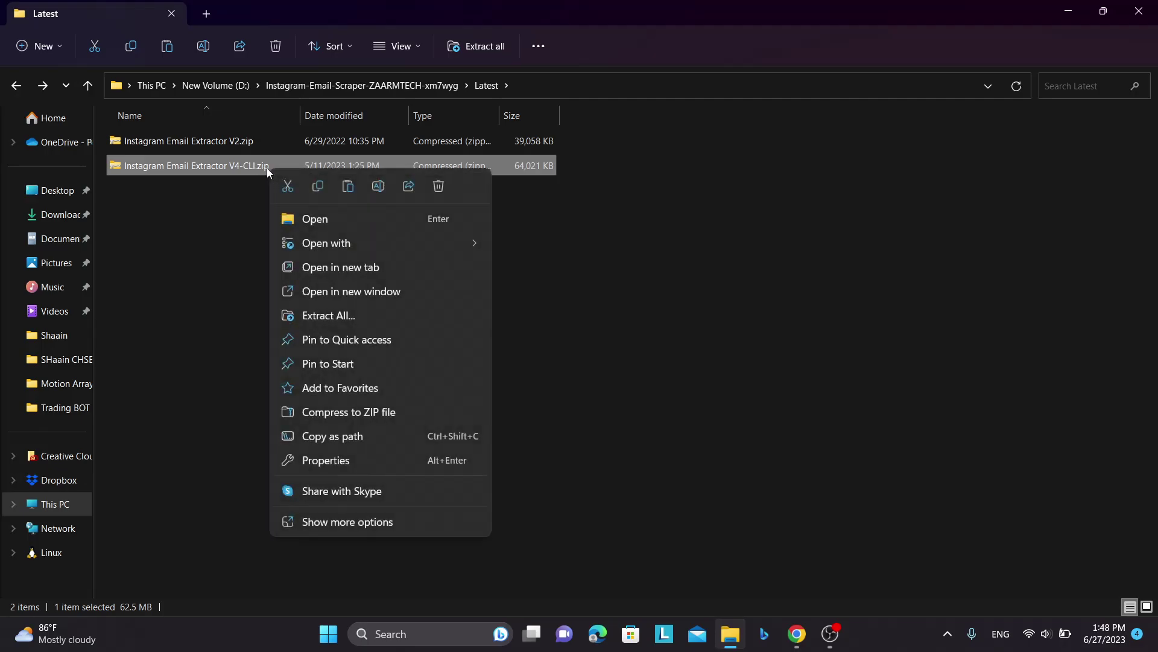
pyautogui.click(316, 311)
pyautogui.click(691, 470)
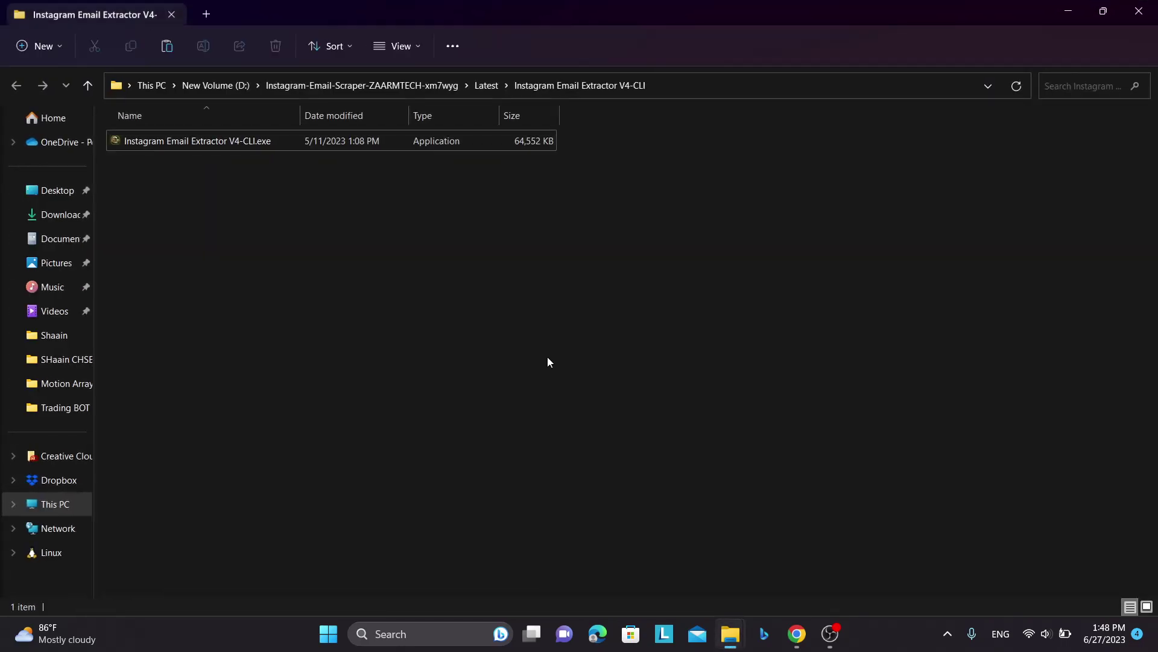
# - Show the extracted folder's files as large icons and refresh the listing
pyautogui.rightClick(373, 275)
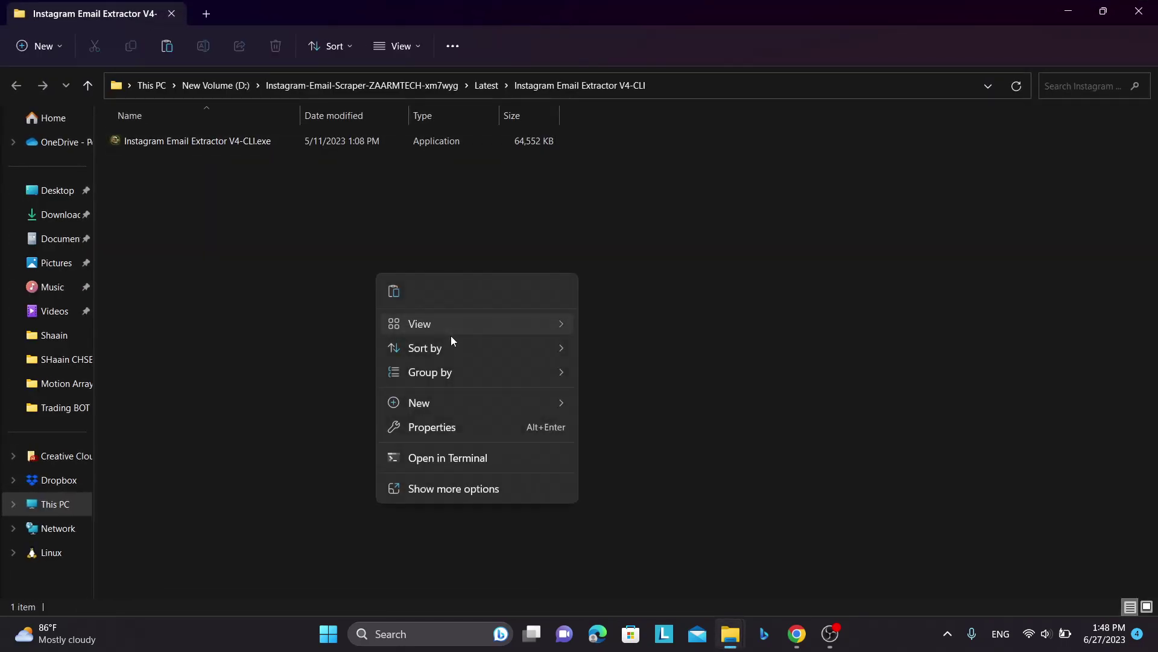
pyautogui.moveTo(450, 332)
pyautogui.click(645, 354)
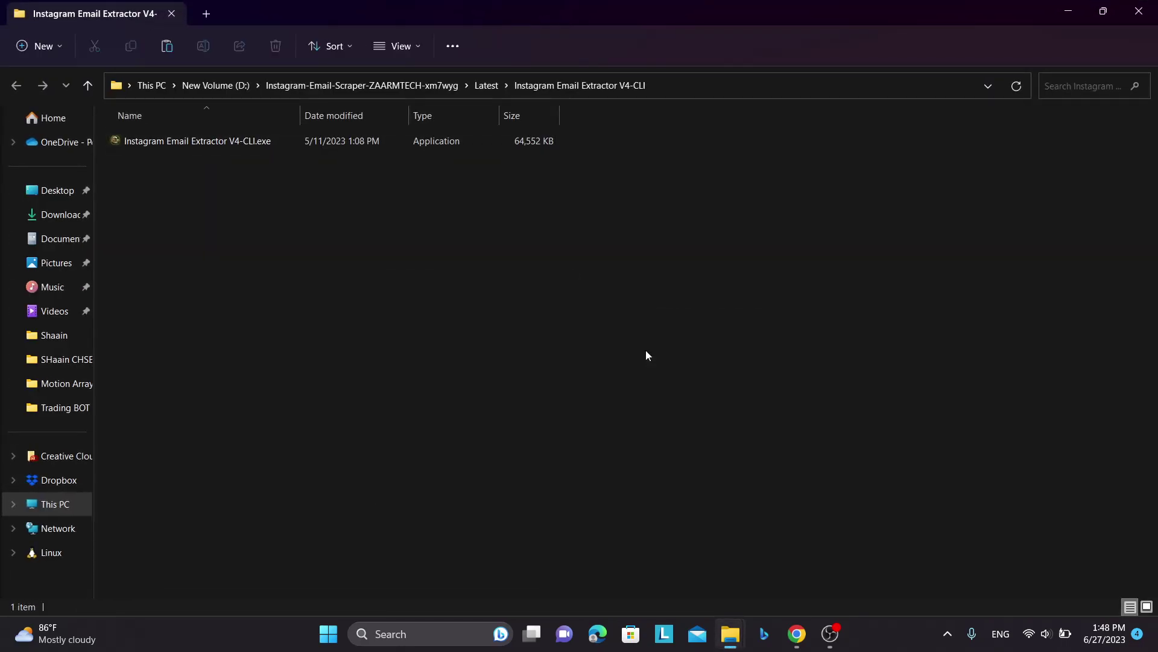
pyautogui.rightClick(337, 243)
pyautogui.click(388, 454)
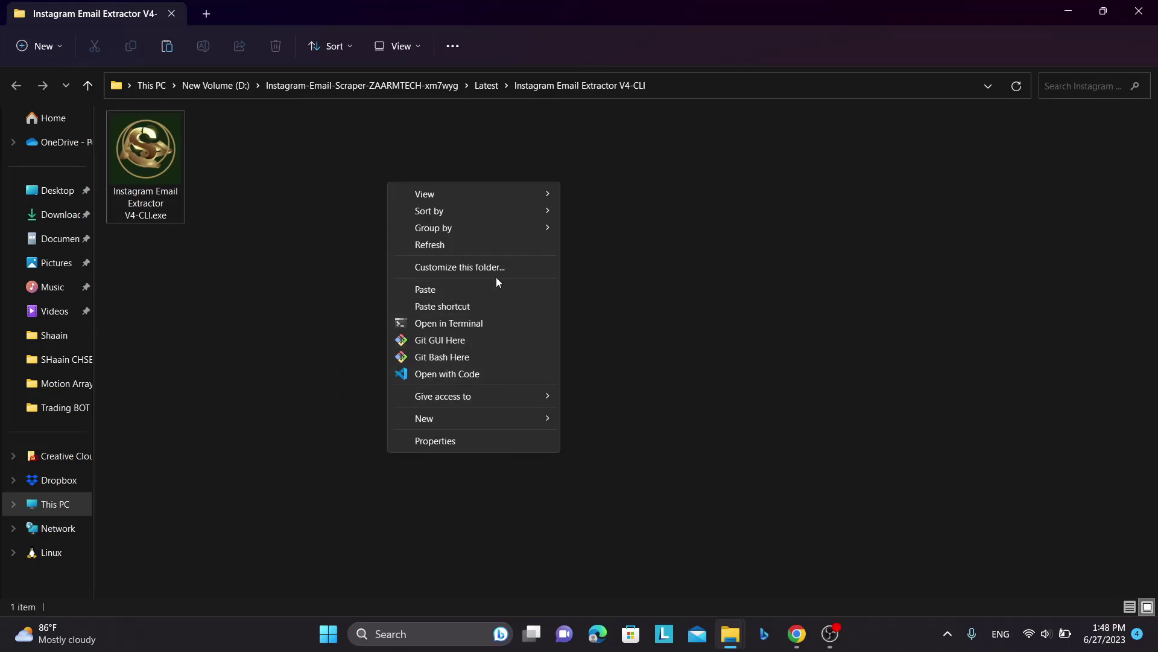
pyautogui.click(450, 245)
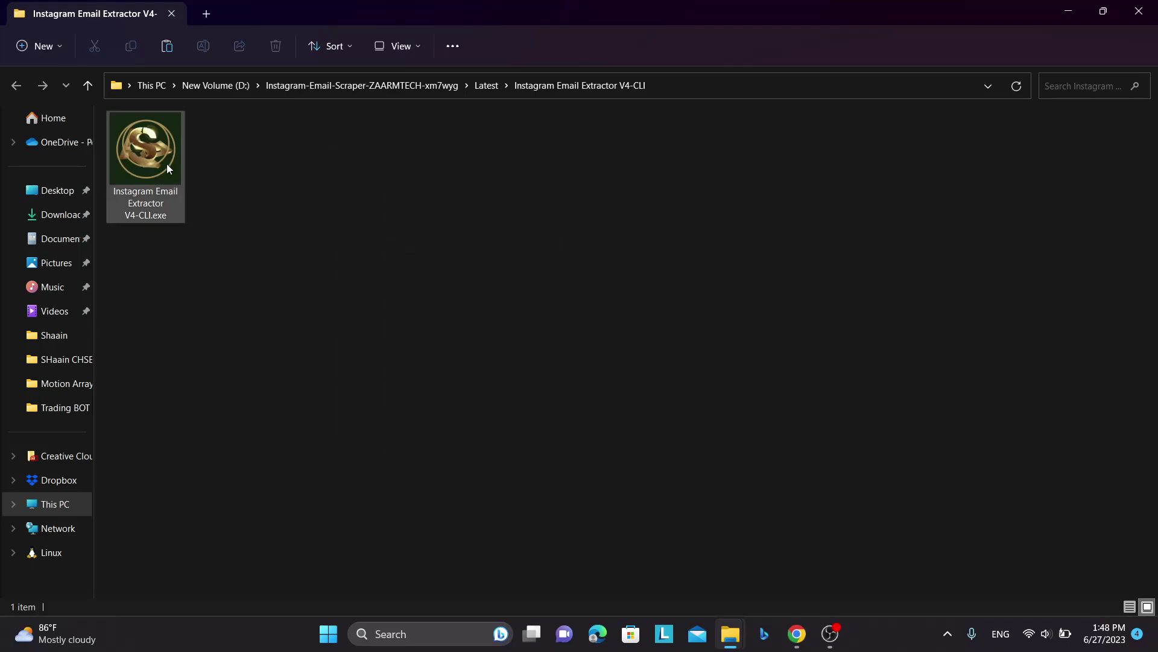
# - Launch Instagram Email Extractor V4-CLI.exe and narrow its console window
pyautogui.doubleClick(167, 166)
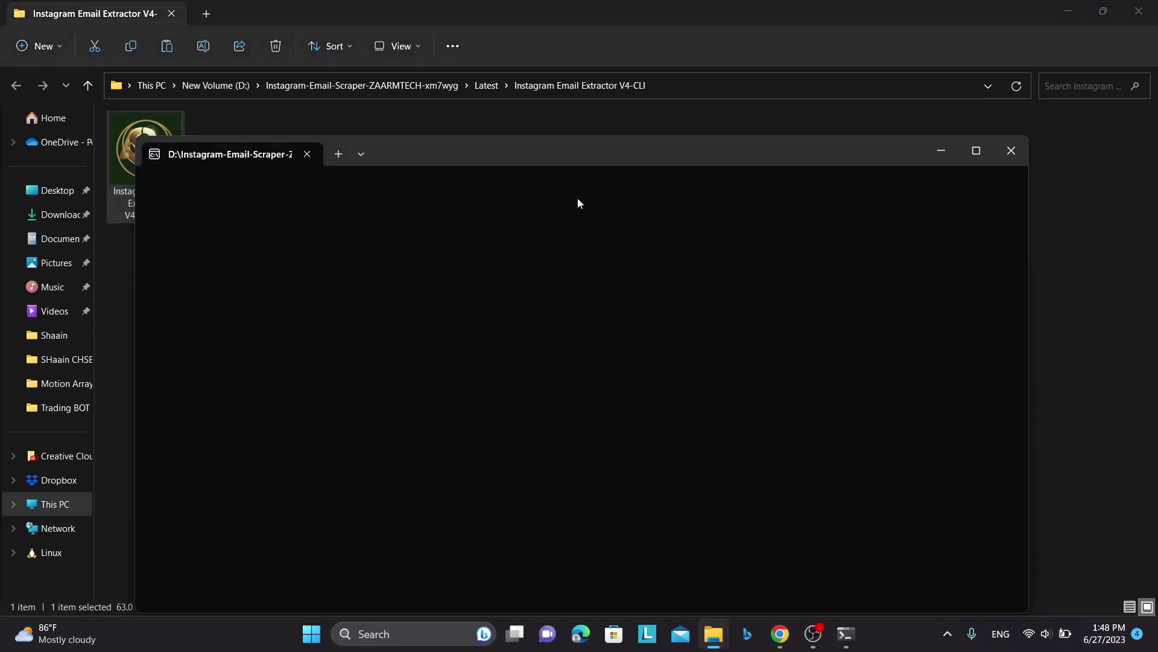
pyautogui.moveTo(548, 156); pyautogui.dragTo(542, 99)
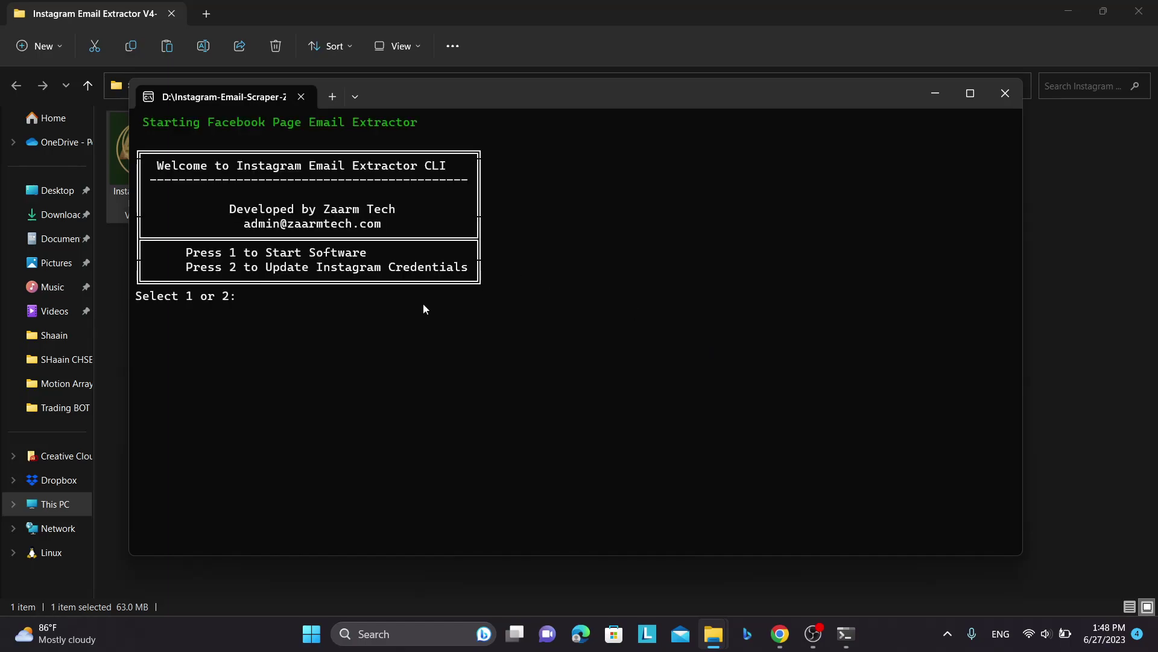
pyautogui.moveTo(471, 270); pyautogui.dragTo(268, 268)
pyautogui.hotkey('ctrl', 'c')
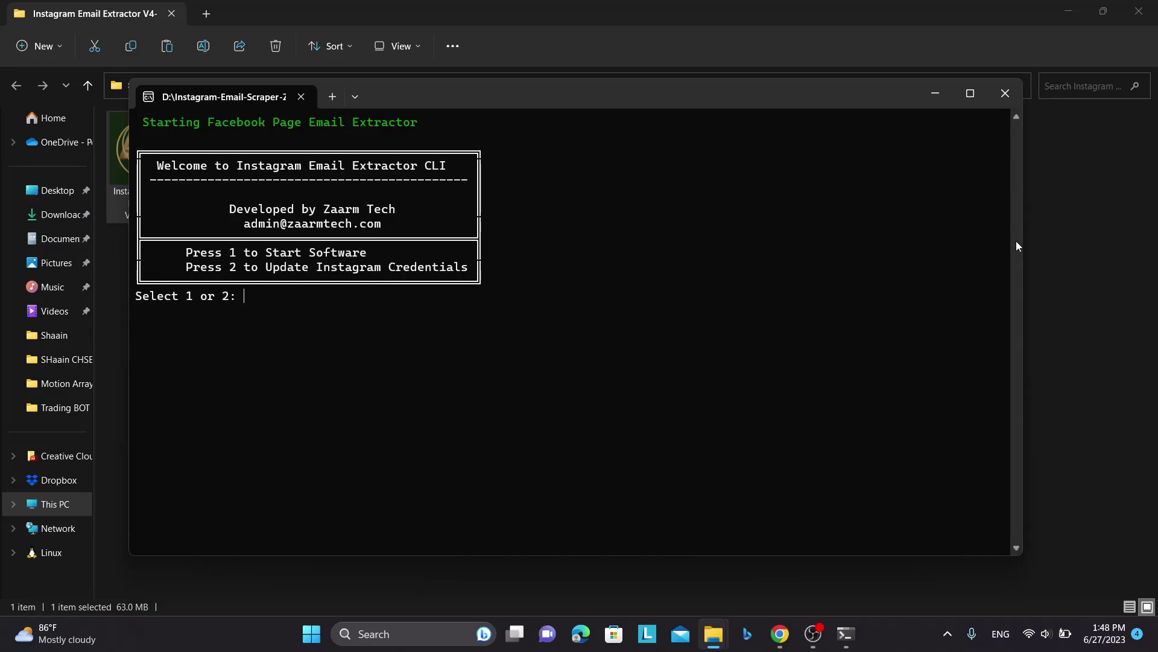
pyautogui.moveTo(1022, 240); pyautogui.dragTo(511, 279)
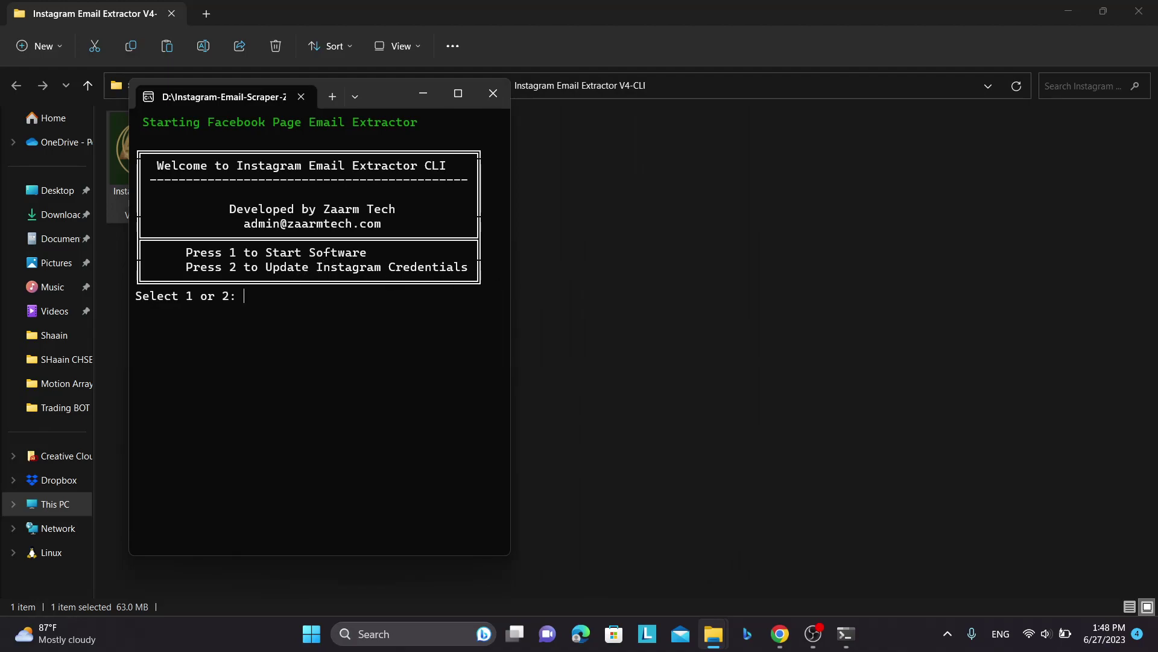
# - Choose option 1 to start the software and move the terminal right
pyautogui.write('1')
pyautogui.press('Return')
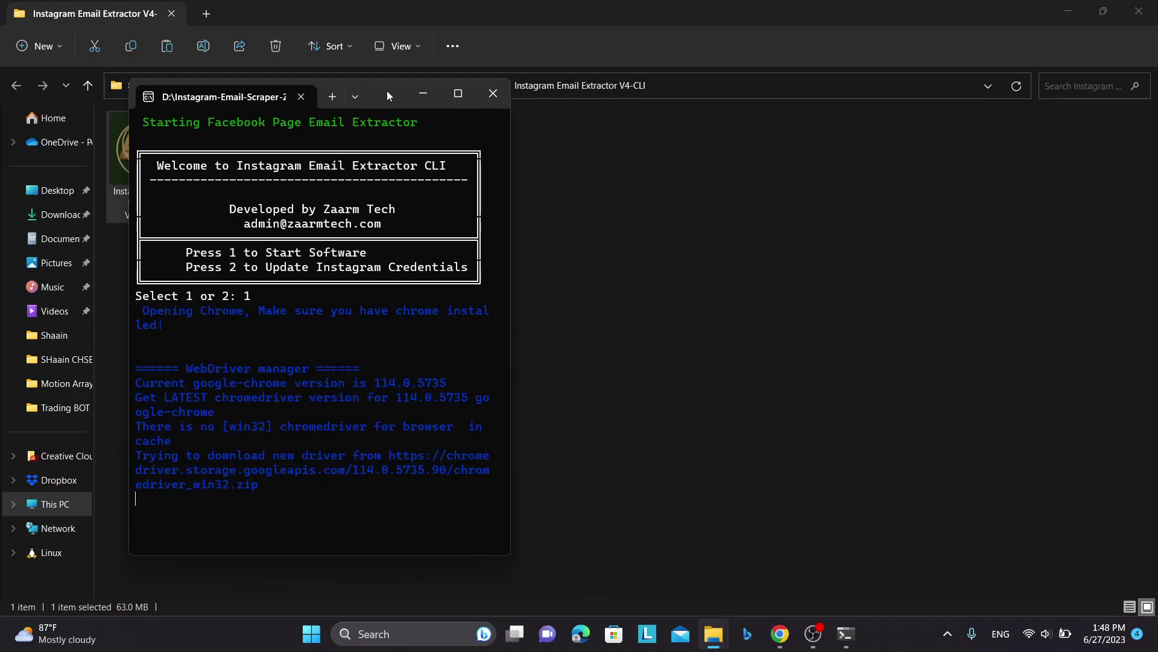
pyautogui.moveTo(387, 95); pyautogui.dragTo(1020, 72)
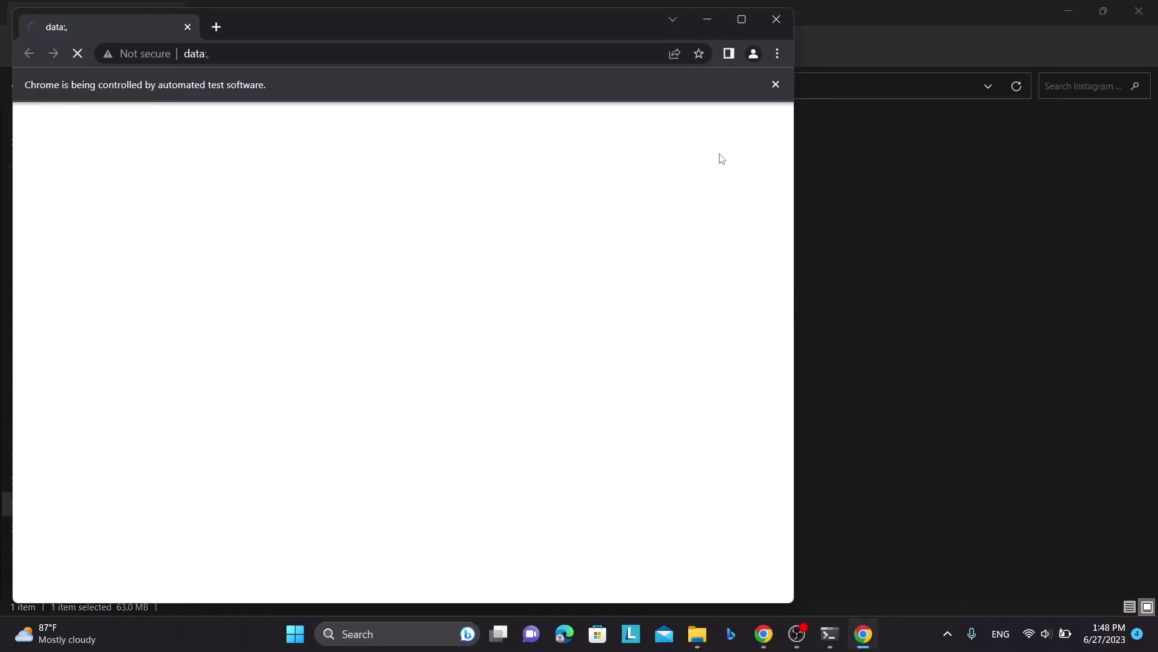
pyautogui.click(829, 633)
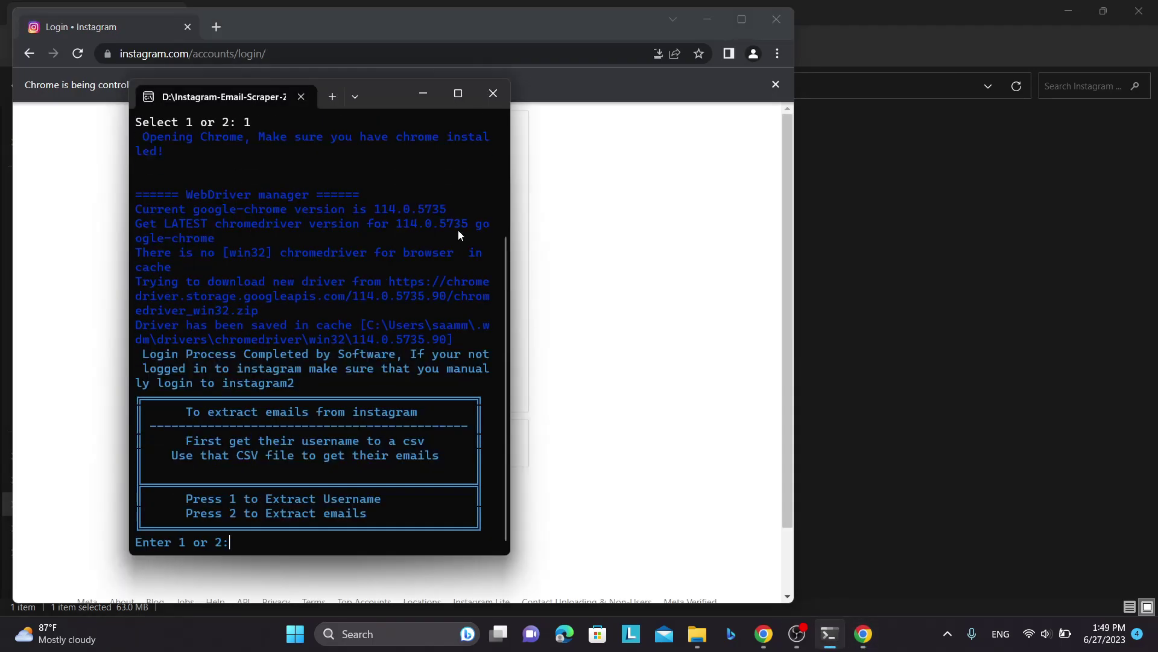
# - Replace the prefilled login with your own Instagram username and password and log in
pyautogui.moveTo(382, 97); pyautogui.dragTo(1065, 83)
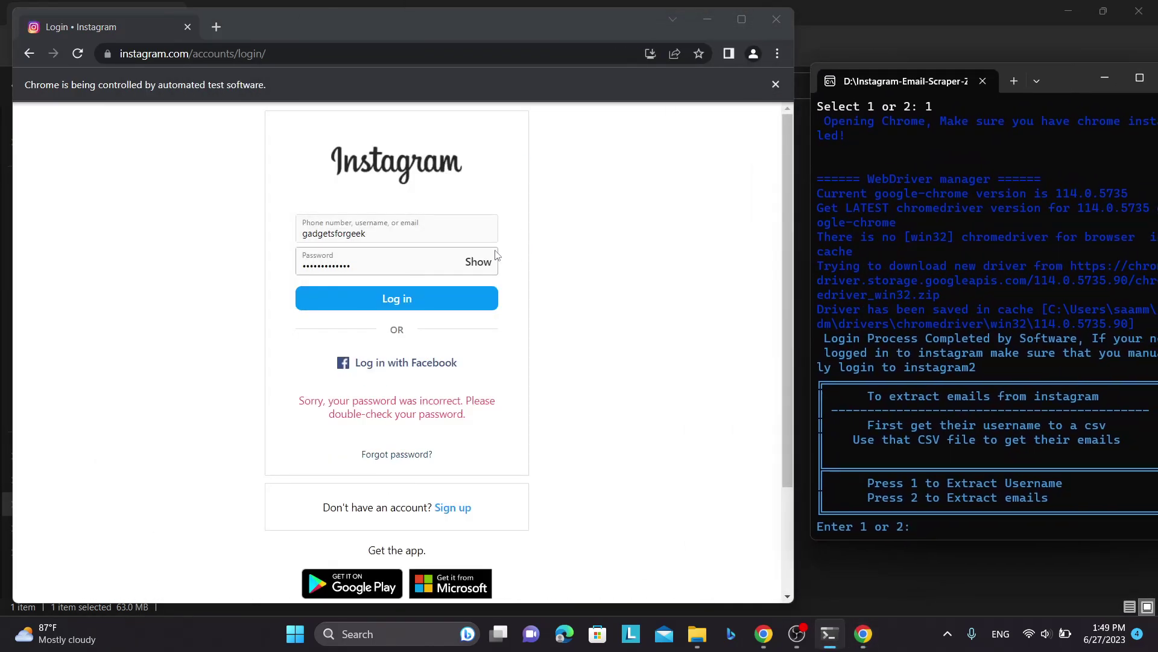
pyautogui.click(392, 260)
pyautogui.doubleClick(391, 260)
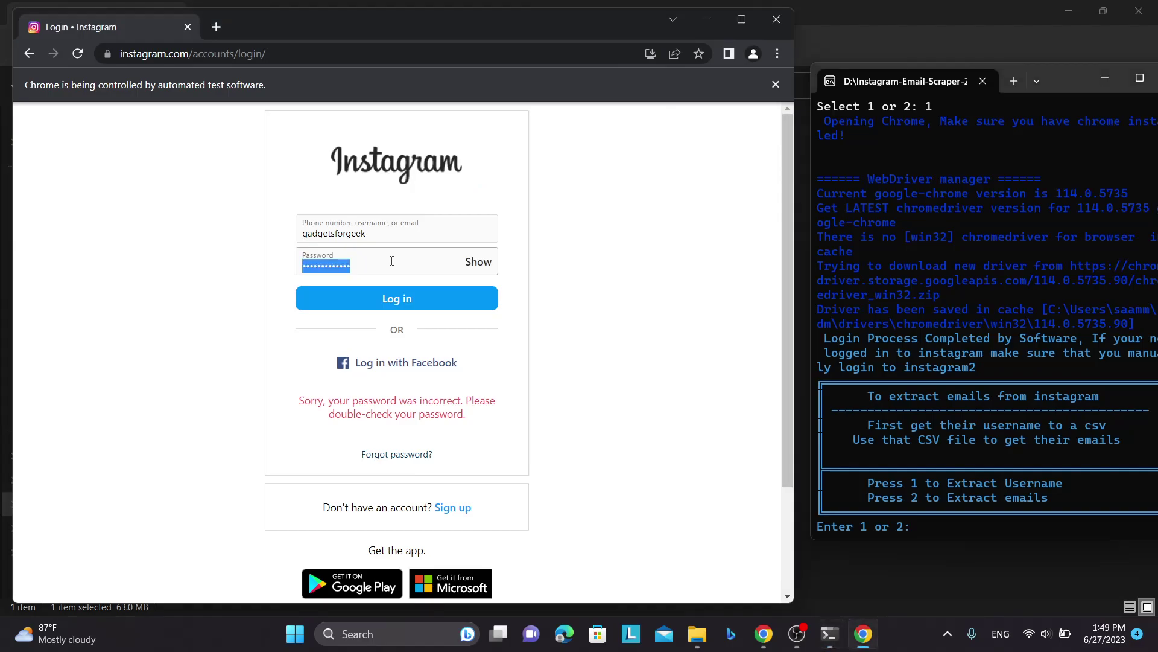
pyautogui.press('BackSpace')
pyautogui.doubleClick(385, 235)
pyautogui.press('BackSpace')
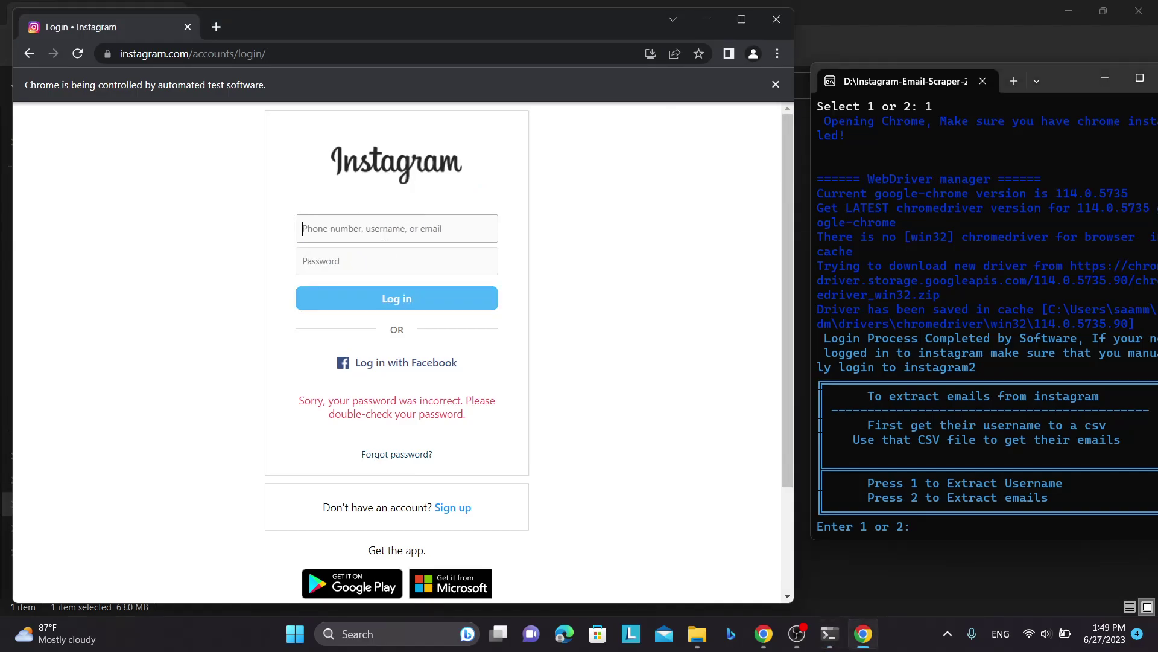
pyautogui.write('saam')
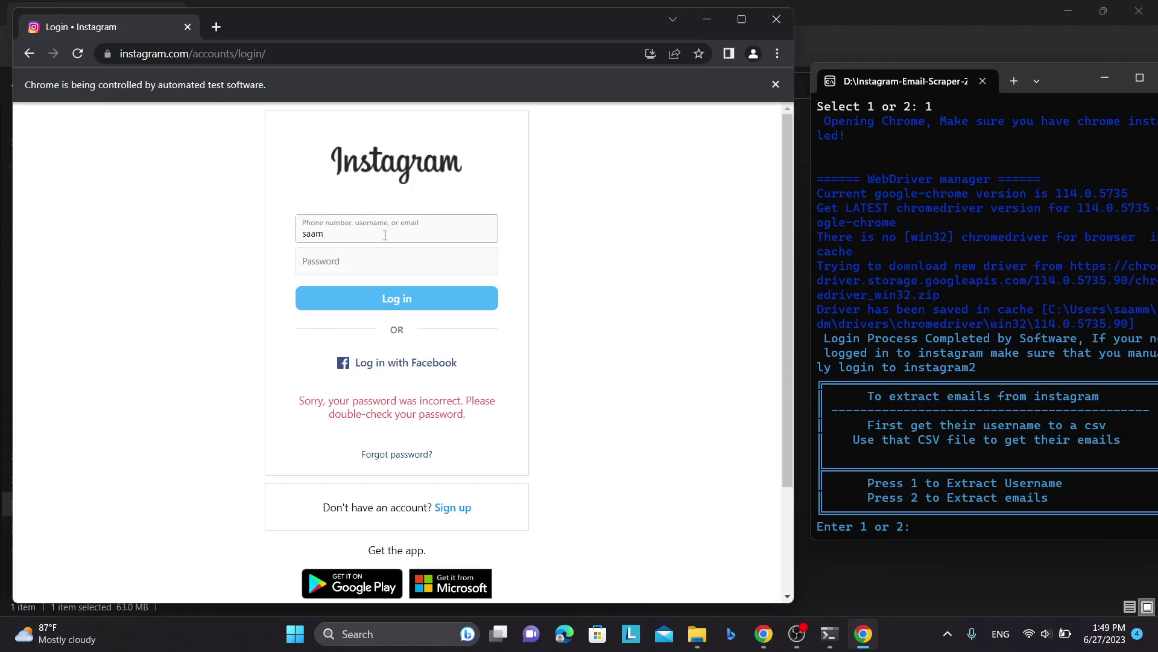
pyautogui.write('2a7a6b')
pyautogui.press('Tab')
pyautogui.write('**********')
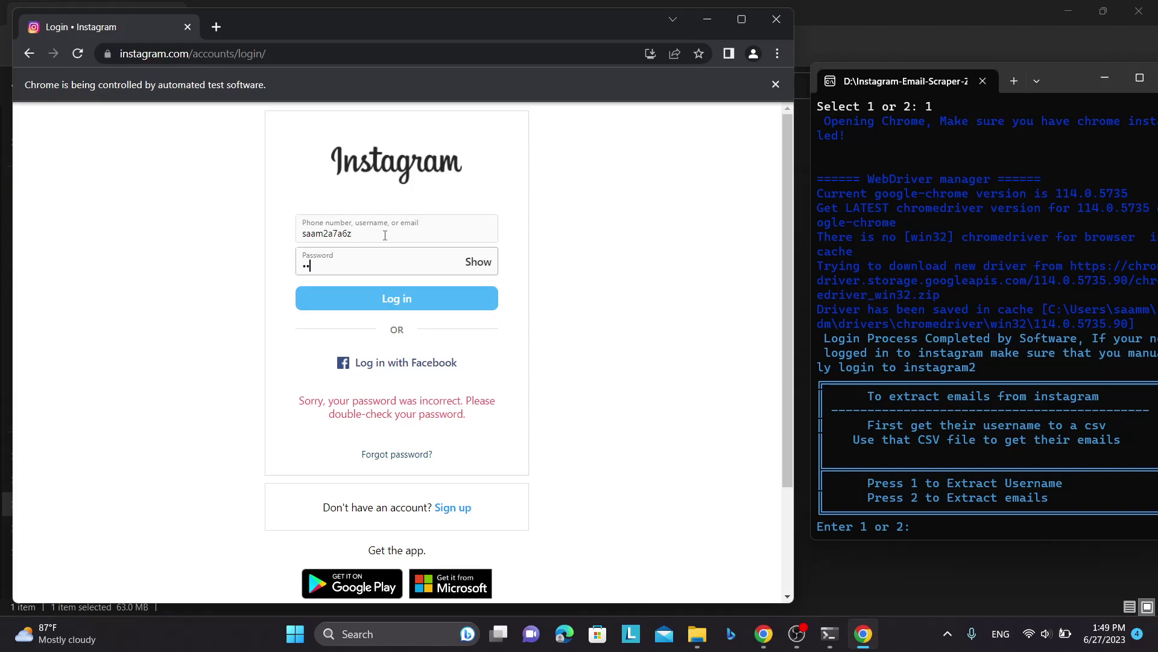
pyautogui.press('Return')
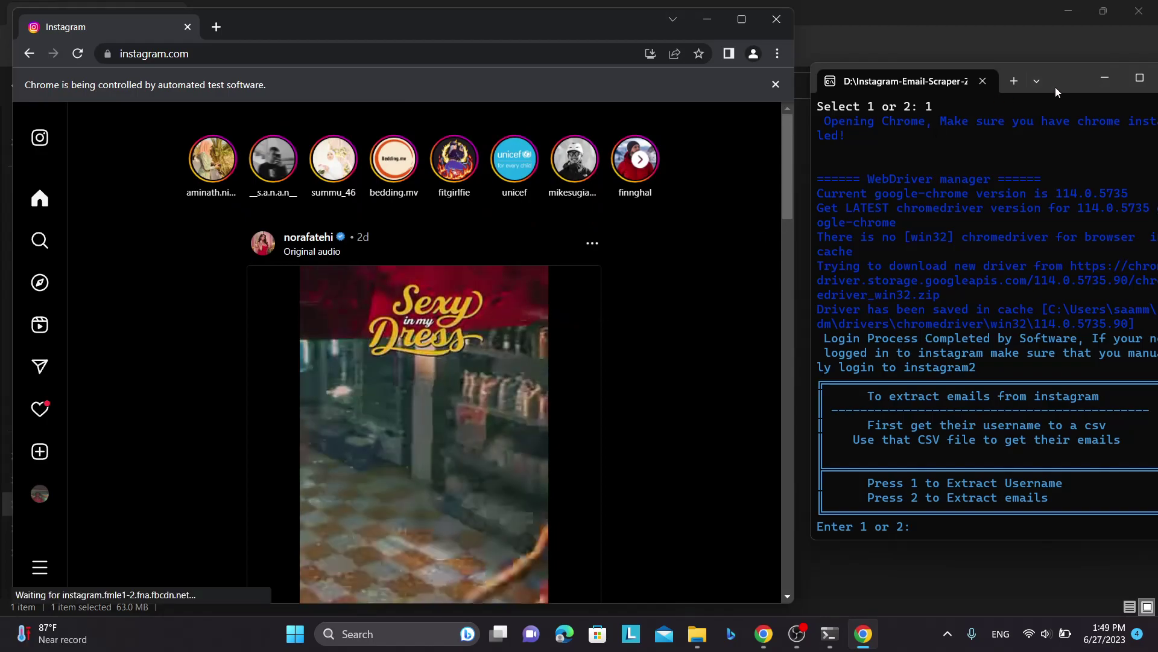
# - Choose option 1, Extract Username, in the extractor menu
pyautogui.moveTo(1064, 84); pyautogui.dragTo(1034, 70)
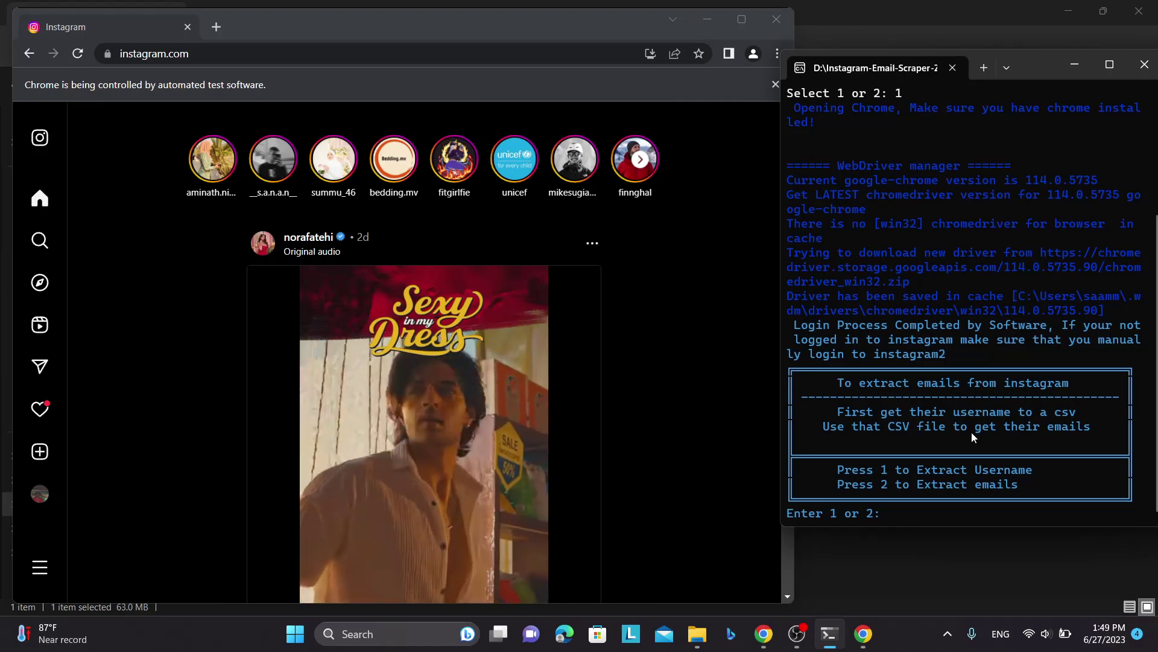
pyautogui.moveTo(1038, 471); pyautogui.dragTo(881, 473)
pyautogui.moveTo(842, 420); pyautogui.dragTo(1069, 415)
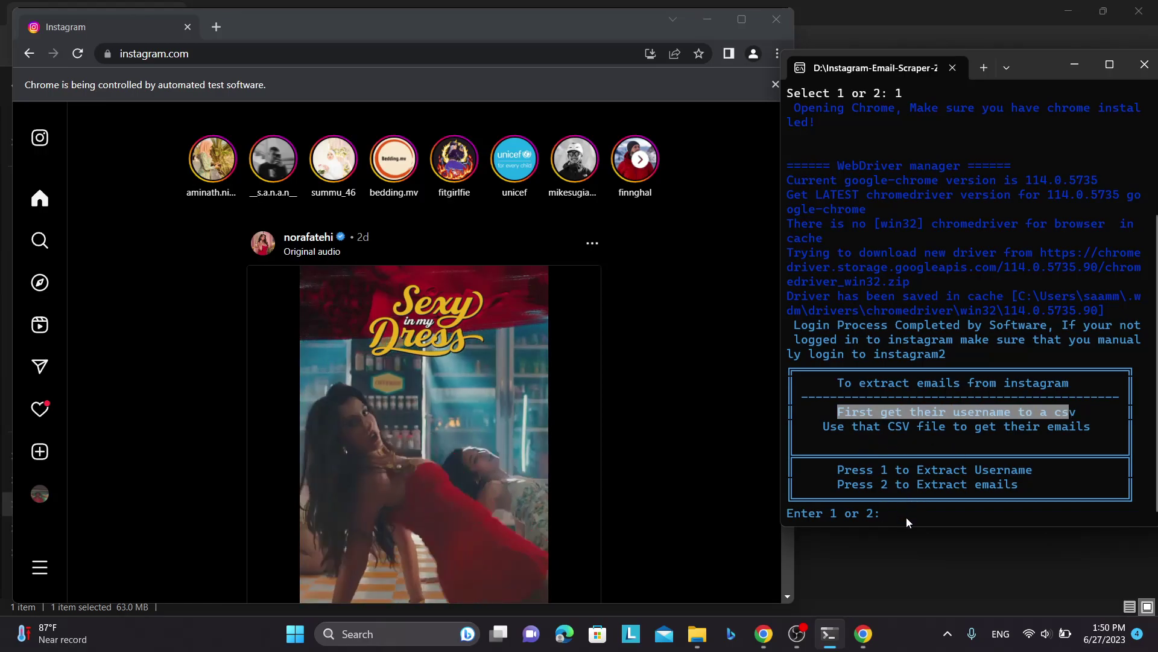
pyautogui.write('1')
pyautogui.press('Return')
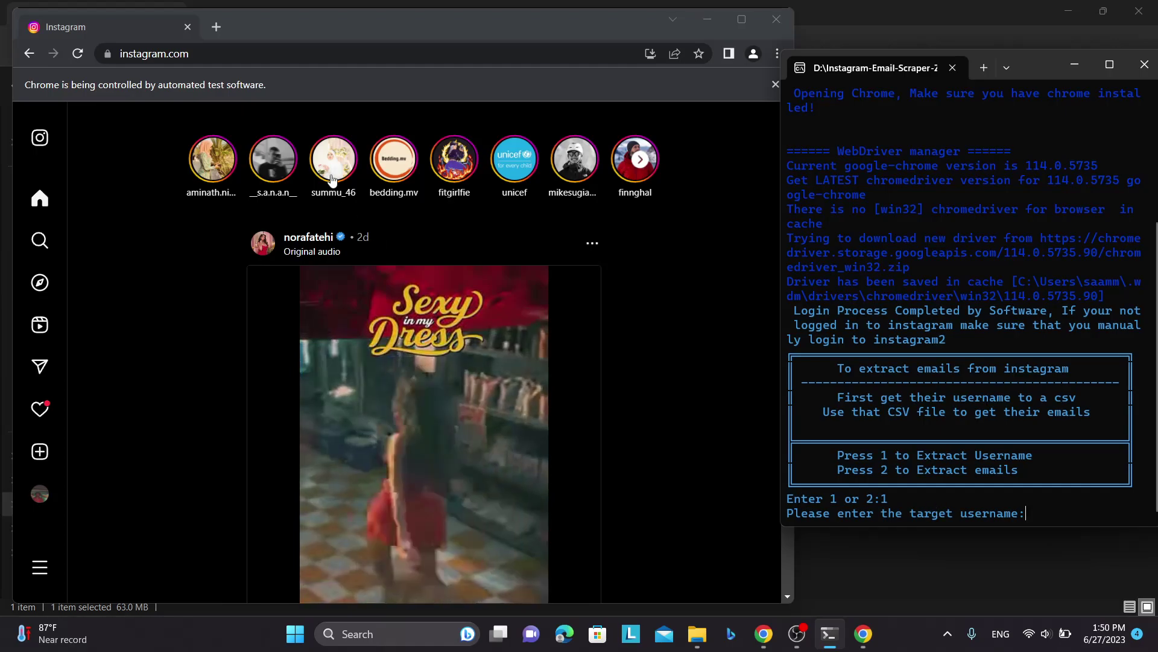
# - Enter gadgetsforgeek as target and open the Gadgets for Geeks profile via Instagram search
pyautogui.scroll(-8, 148, 314)
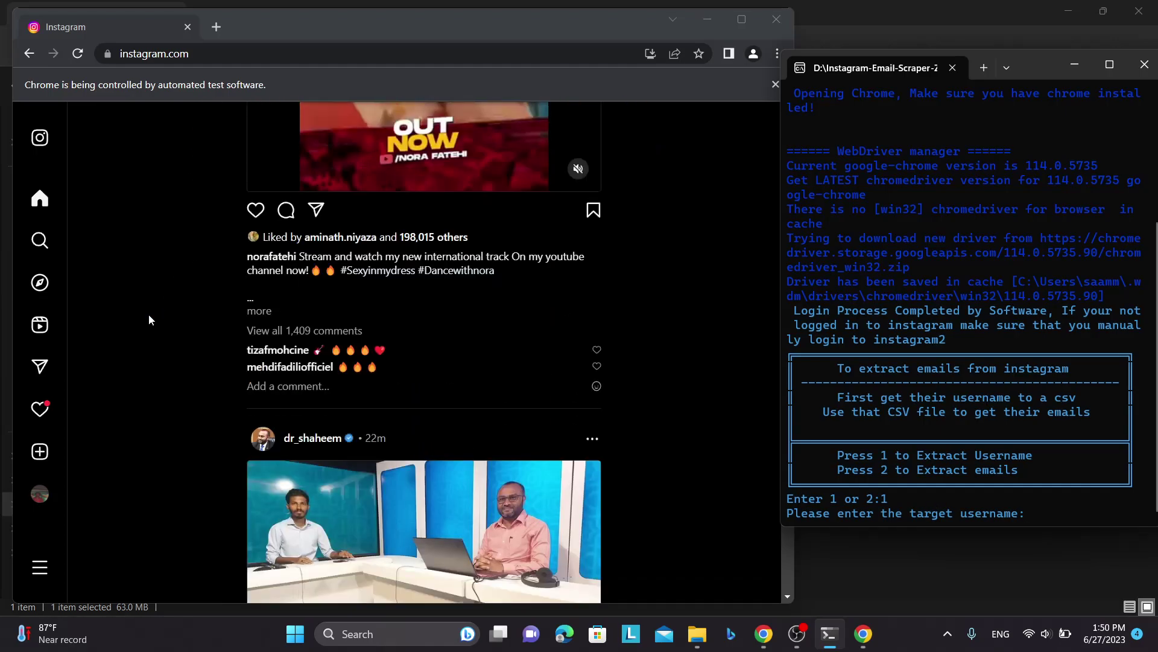
pyautogui.scroll(2, 149, 314)
pyautogui.write('gad')
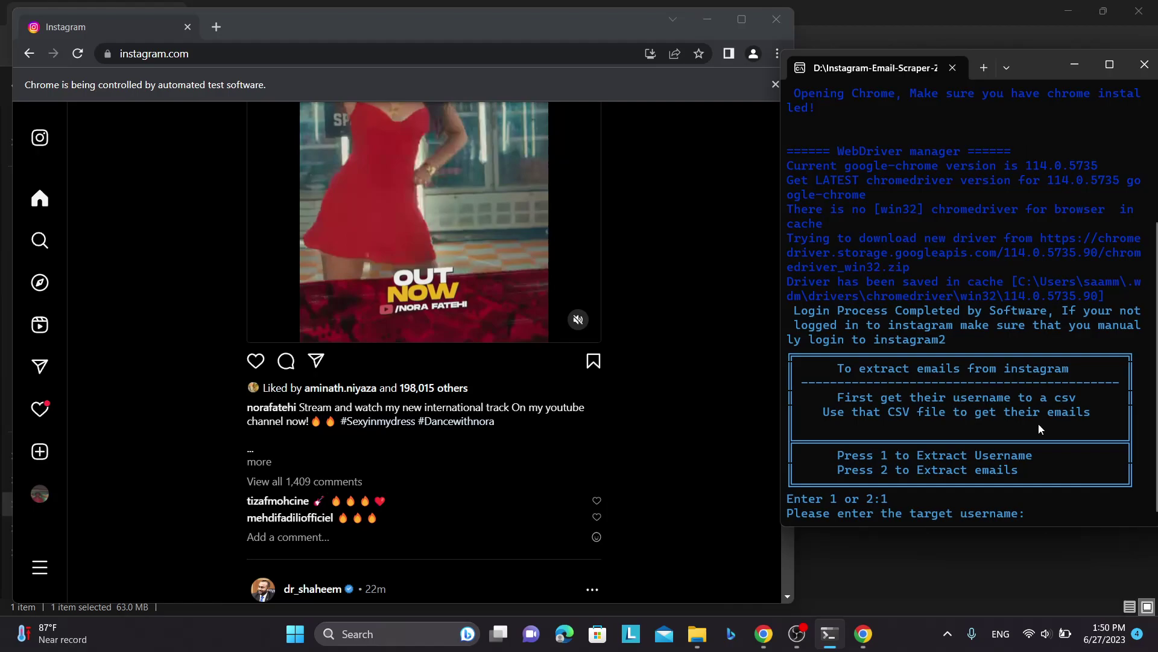
pyautogui.write('getsforg')
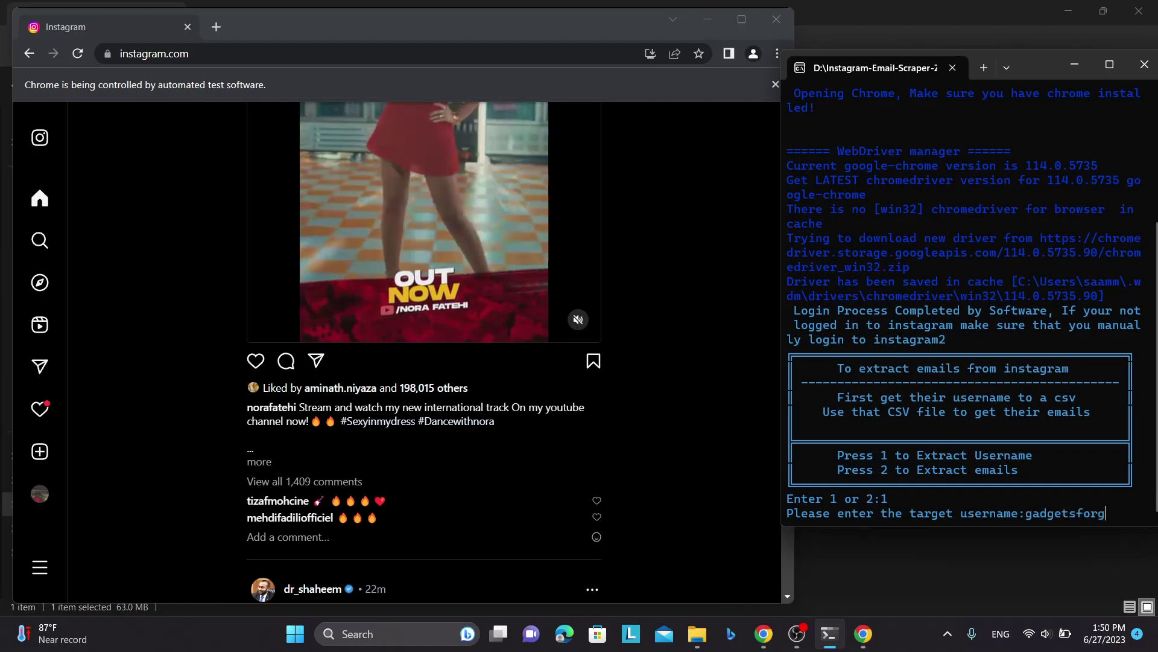
pyautogui.write('eek')
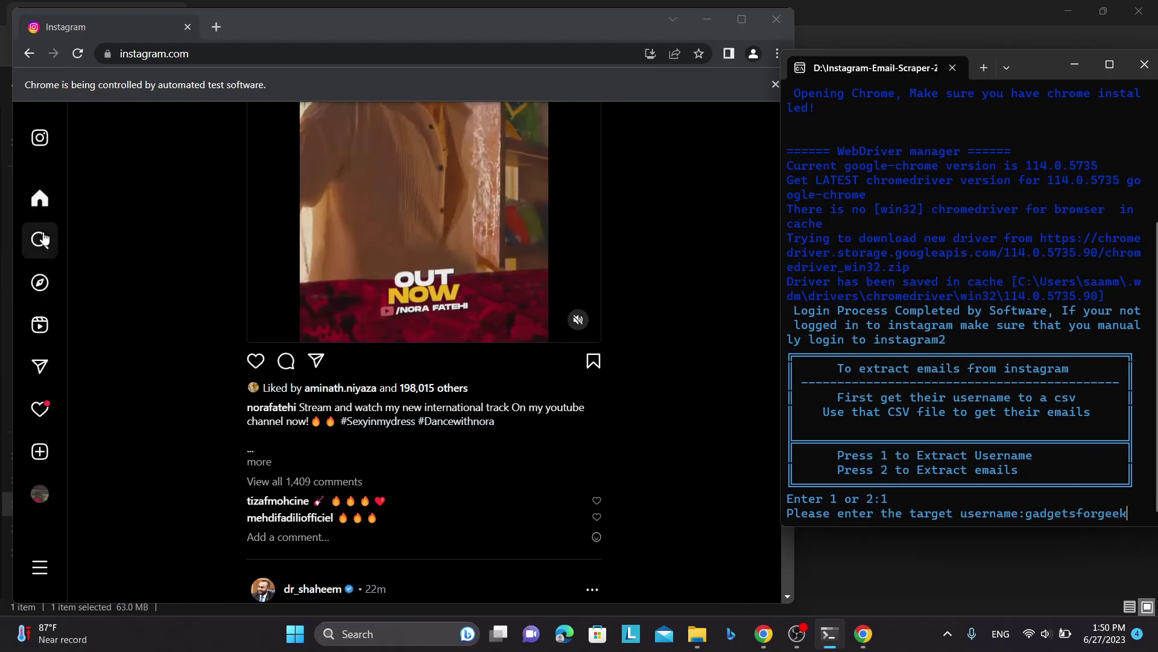
pyautogui.click(41, 239)
pyautogui.write('ga')
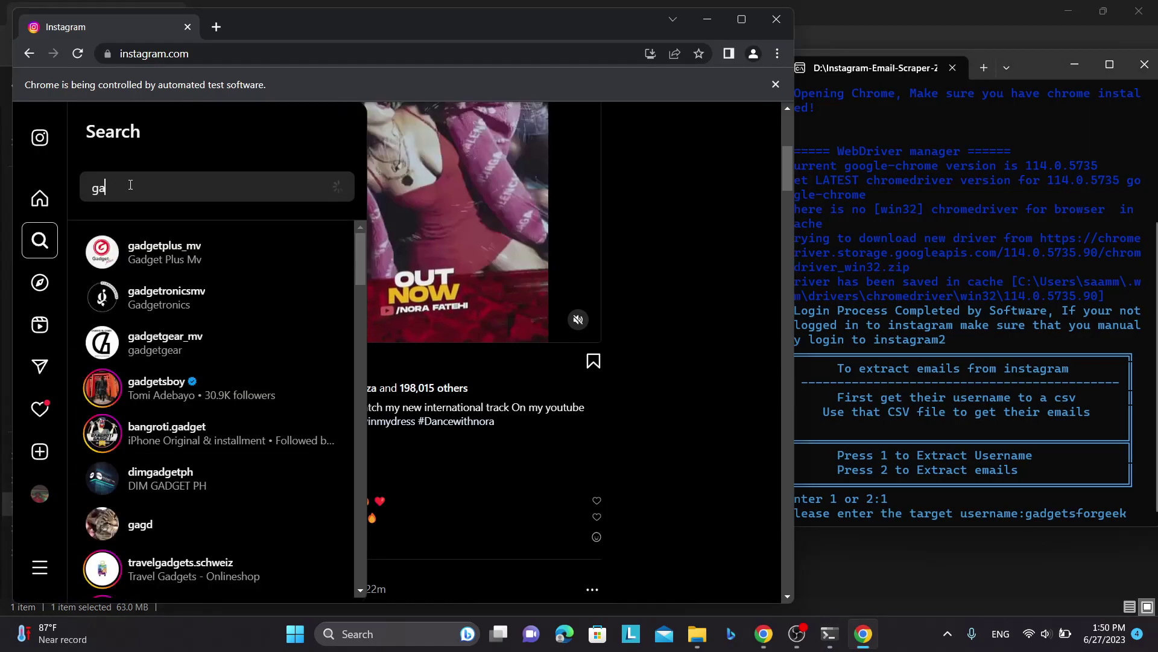
pyautogui.write('gd')
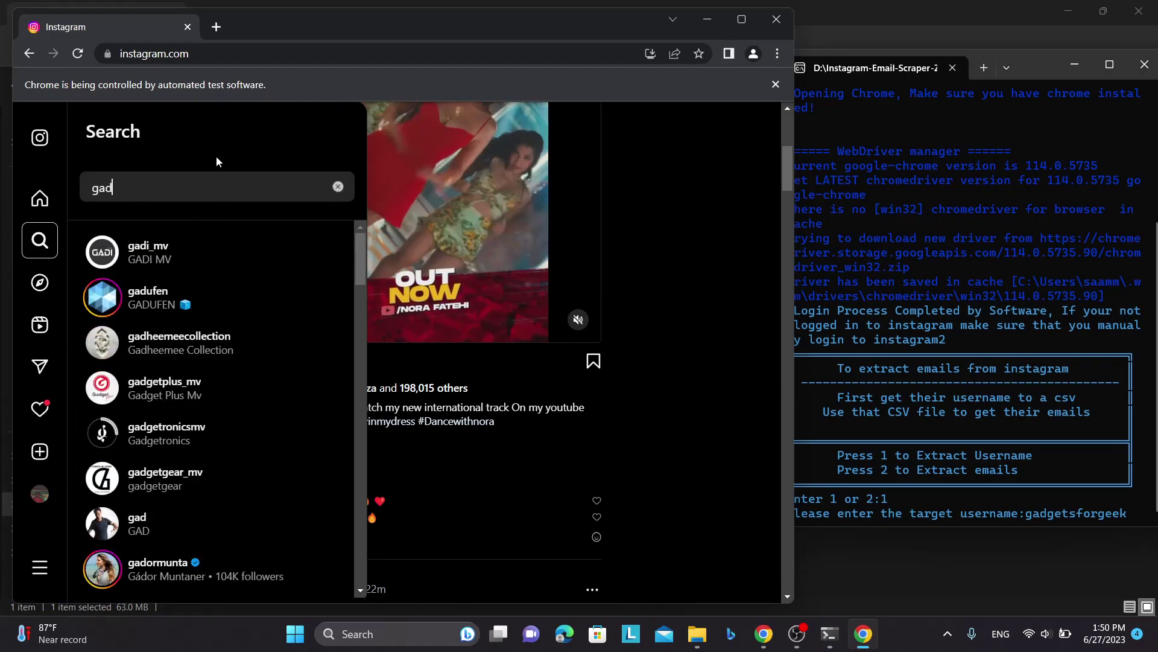
pyautogui.write('gets')
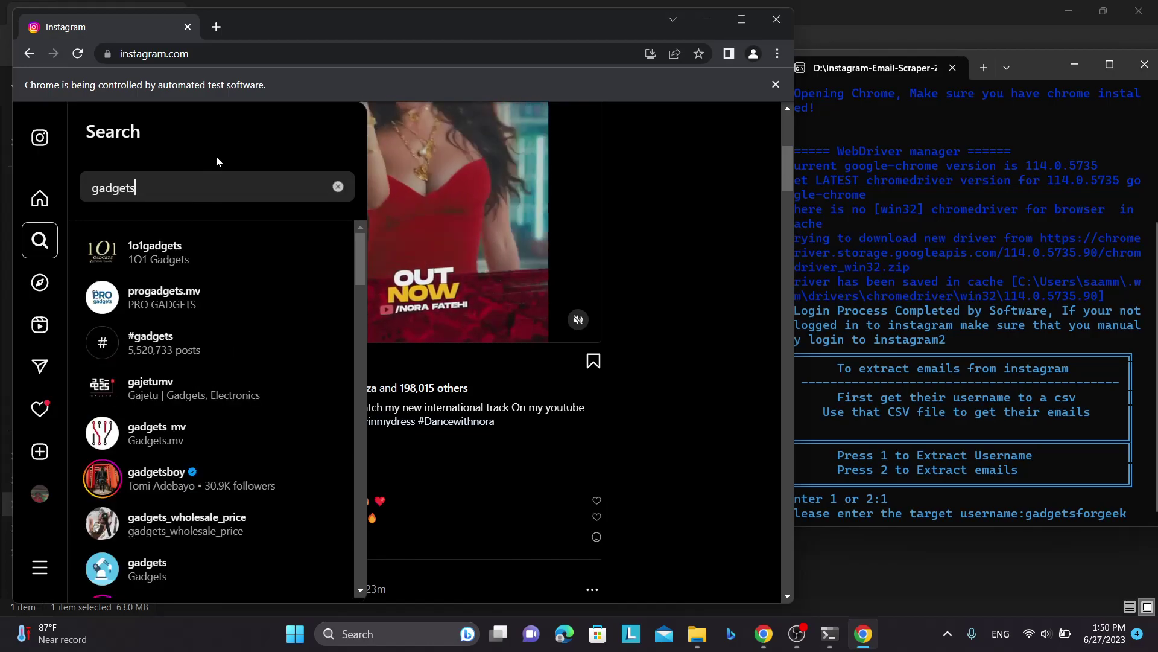
pyautogui.write(' for geek')
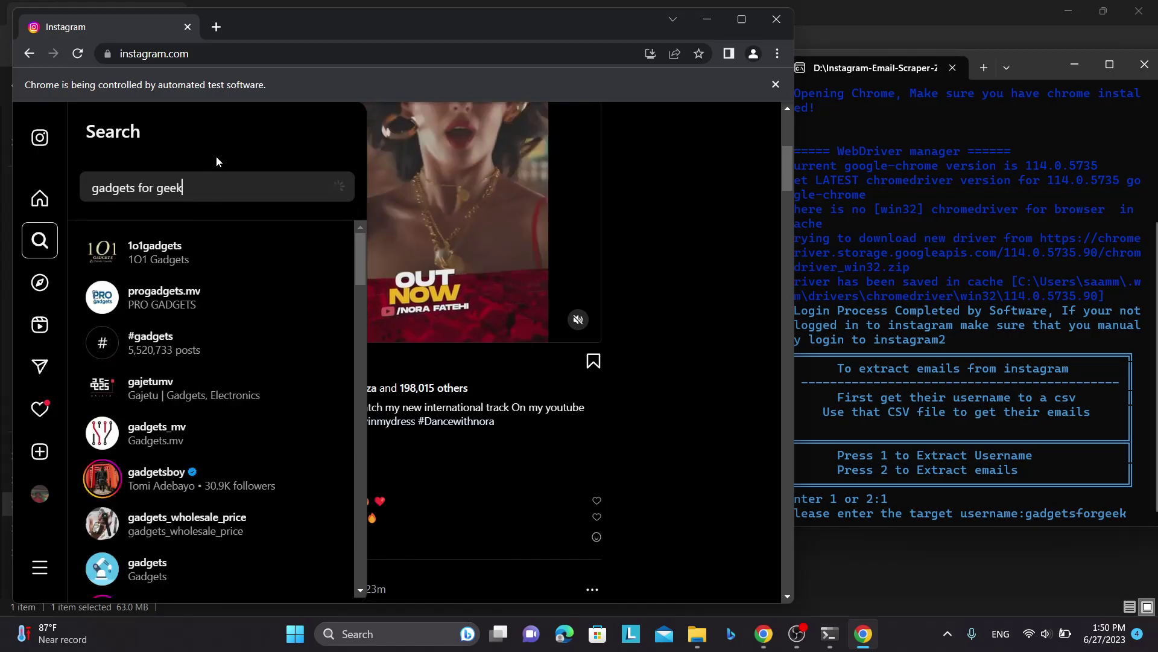
pyautogui.write('s')
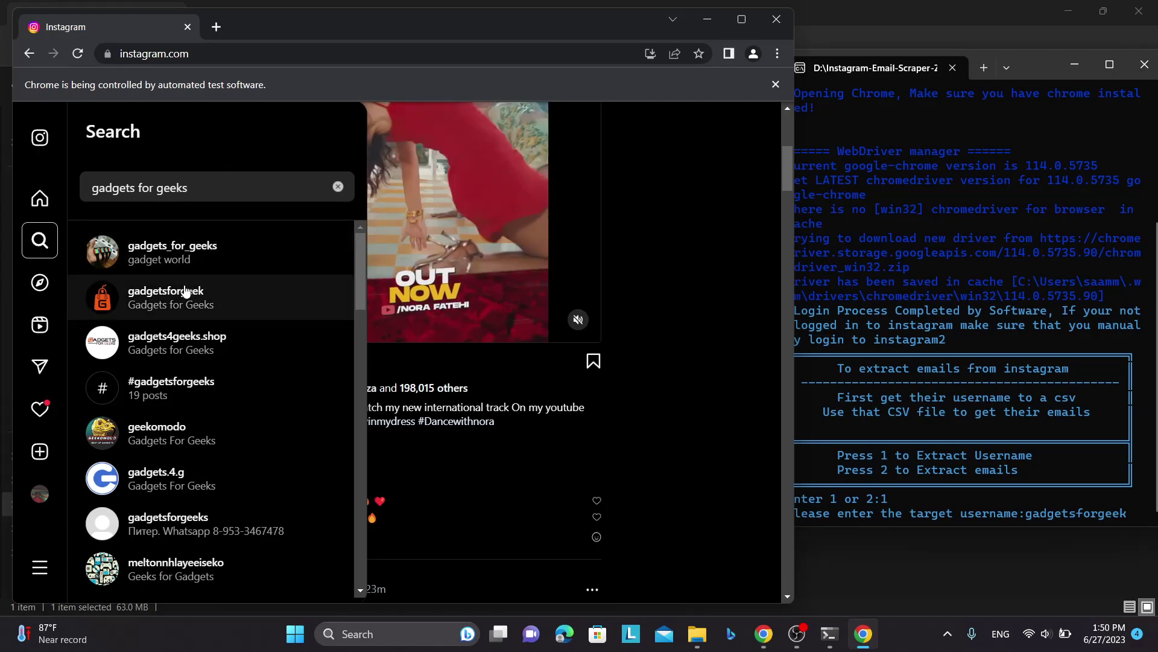
pyautogui.click(186, 292)
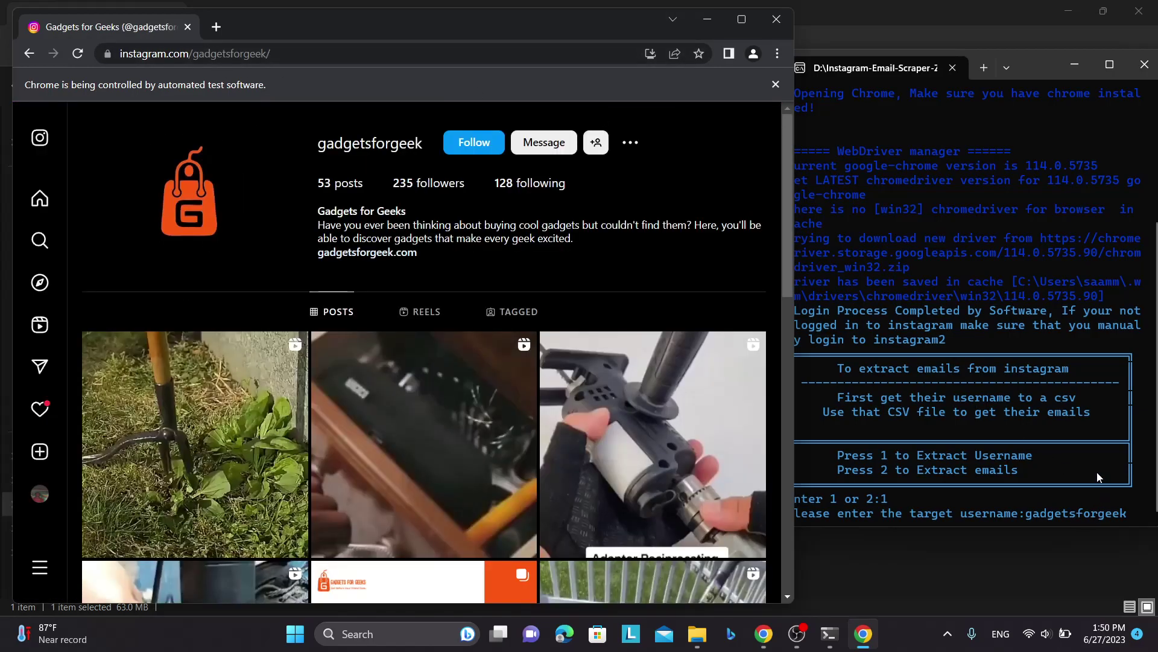
pyautogui.click(1092, 448)
# - Submit the target, choose 2 (following), and wait for Extraction Completed
pyautogui.press('Return')
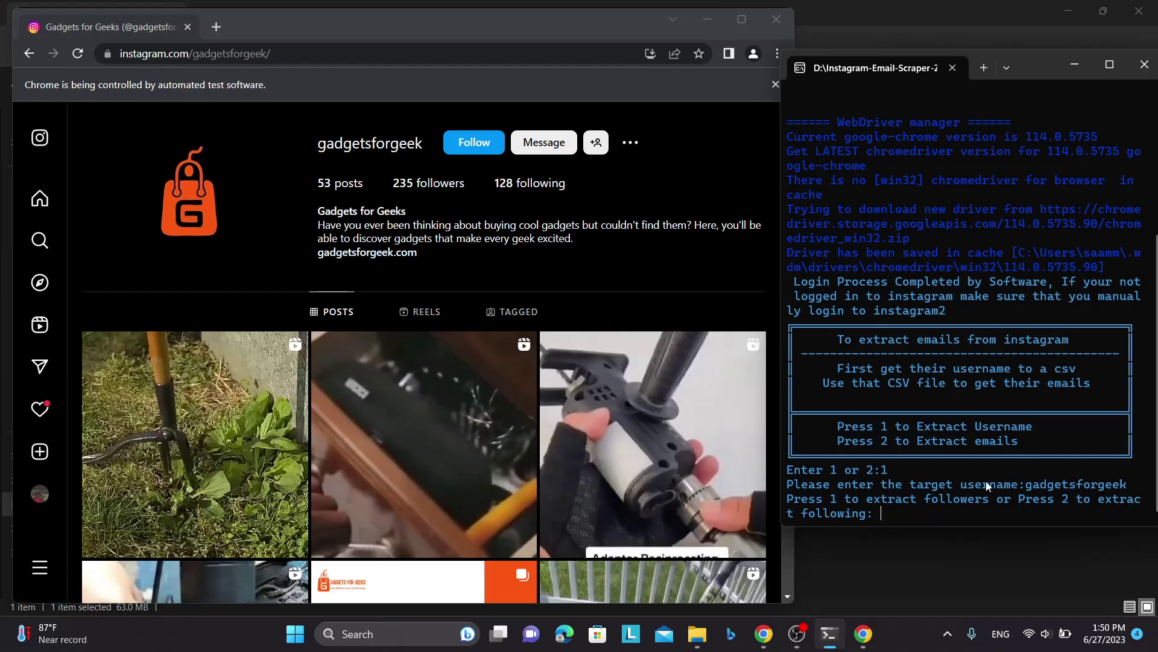
pyautogui.write('2')
pyautogui.press('Return')
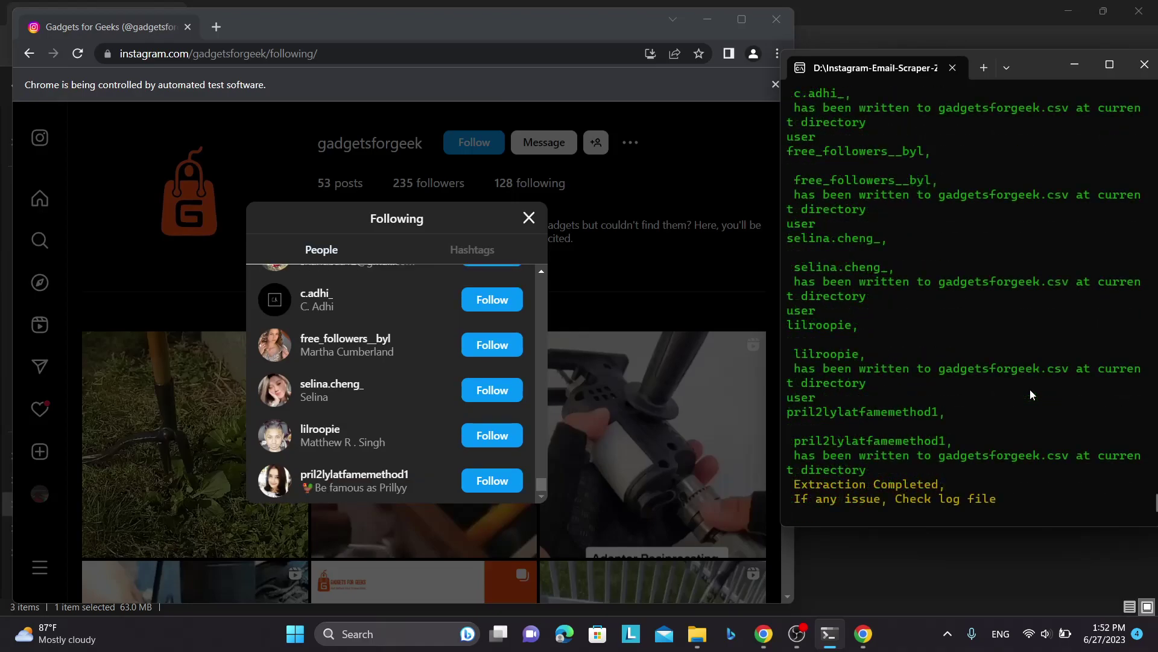
pyautogui.moveTo(947, 492); pyautogui.dragTo(798, 494)
pyautogui.scroll(2, 404, 374)
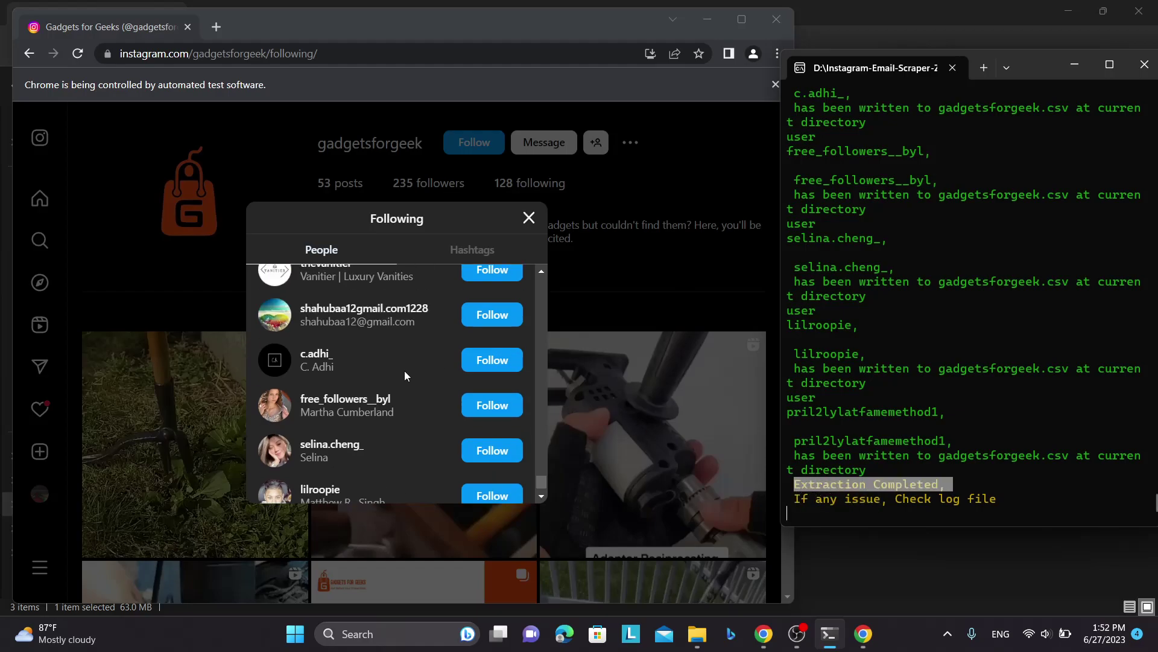
pyautogui.scroll(-2, 404, 374)
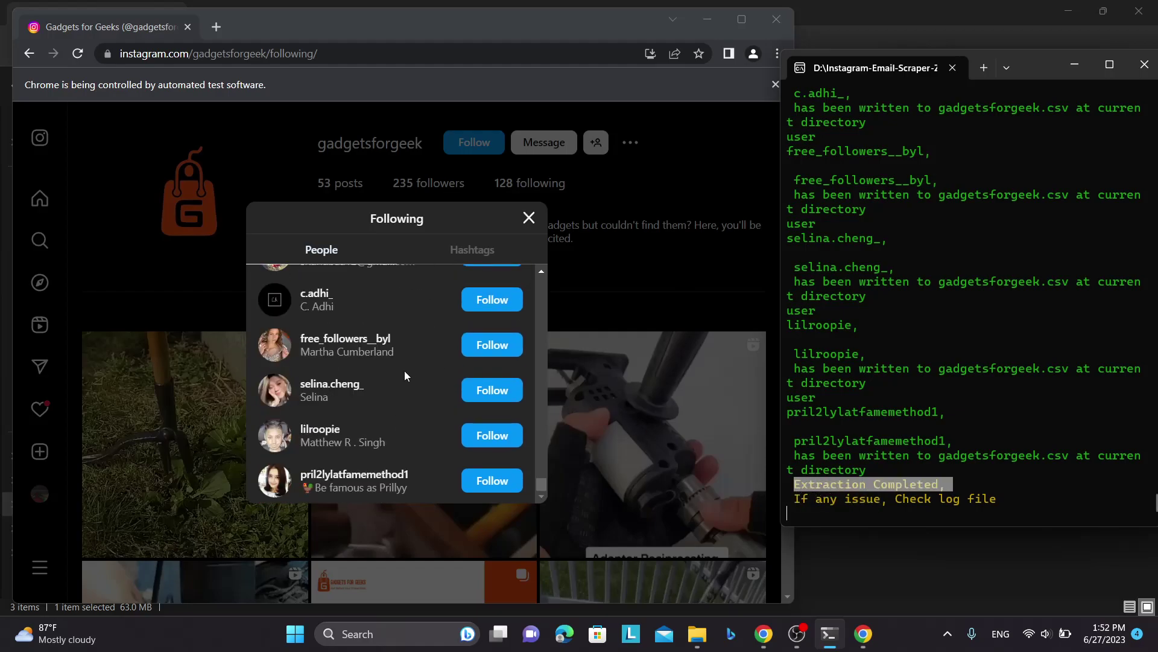
pyautogui.click(541, 499)
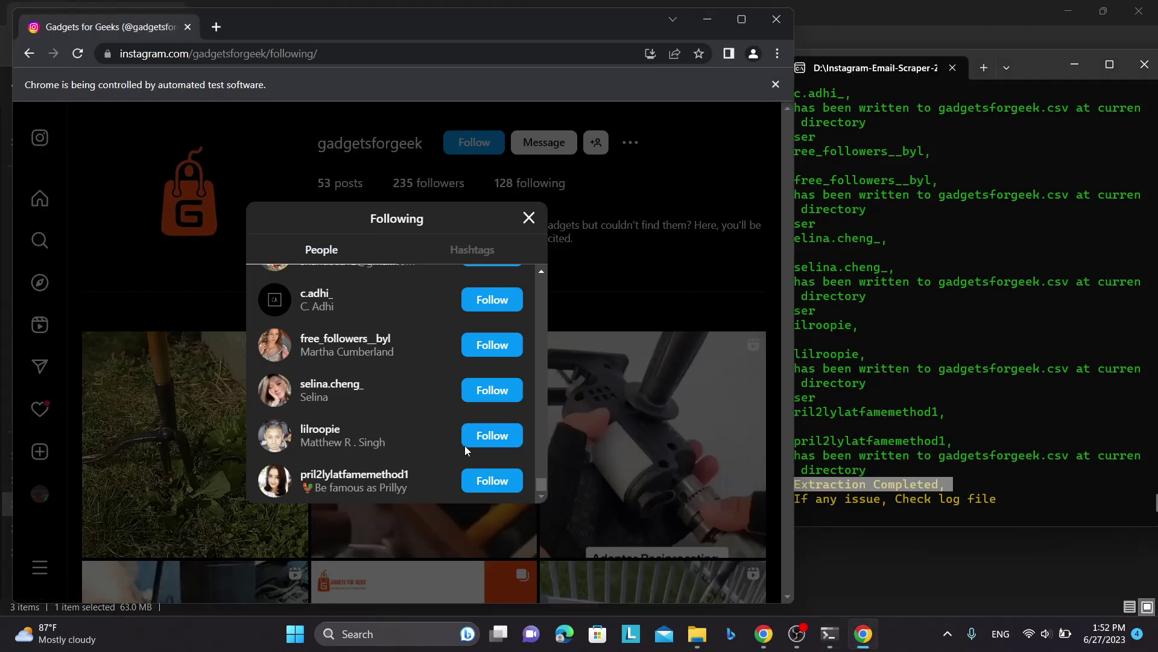
pyautogui.click(898, 296)
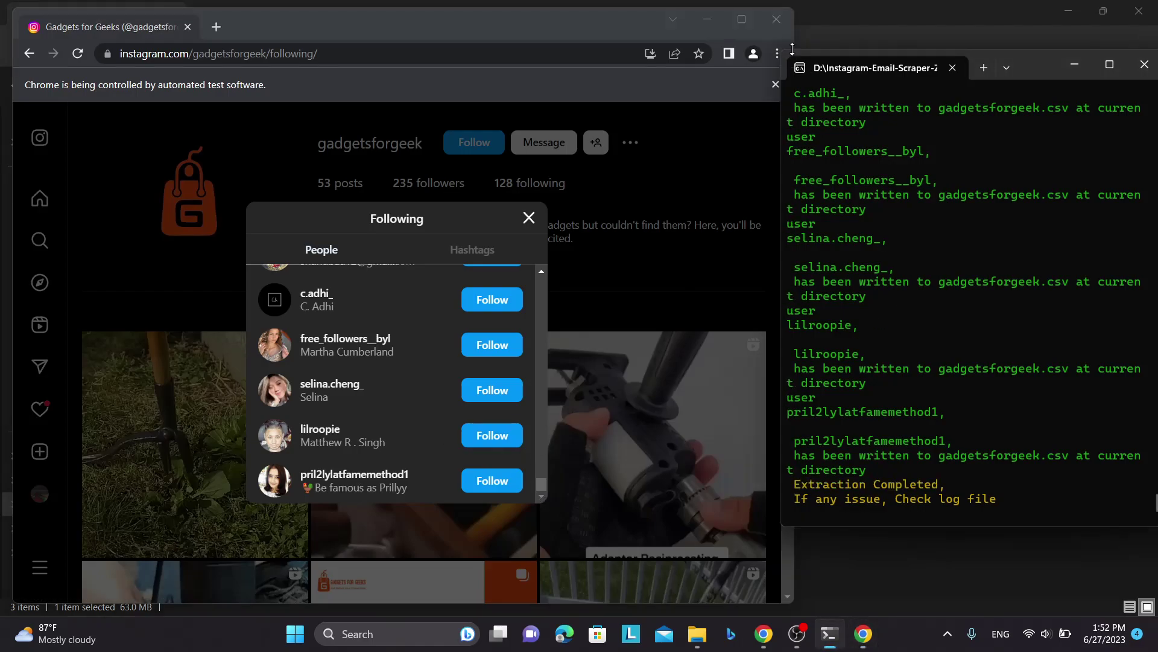
# - Close the automated Chrome window and the extractor terminal
pyautogui.click(777, 19)
pyautogui.moveTo(1048, 65); pyautogui.dragTo(810, 92)
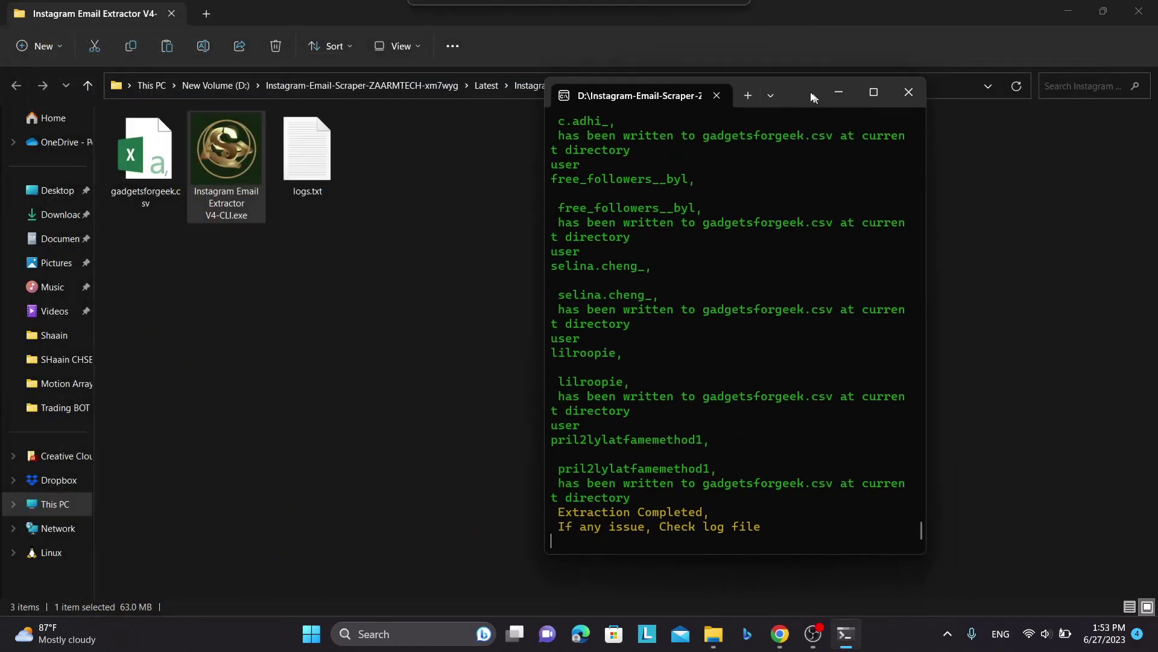
pyautogui.click(914, 92)
# - Delete logs.txt, refresh the folder, and select gadgetsforgeek.csv
pyautogui.click(309, 176)
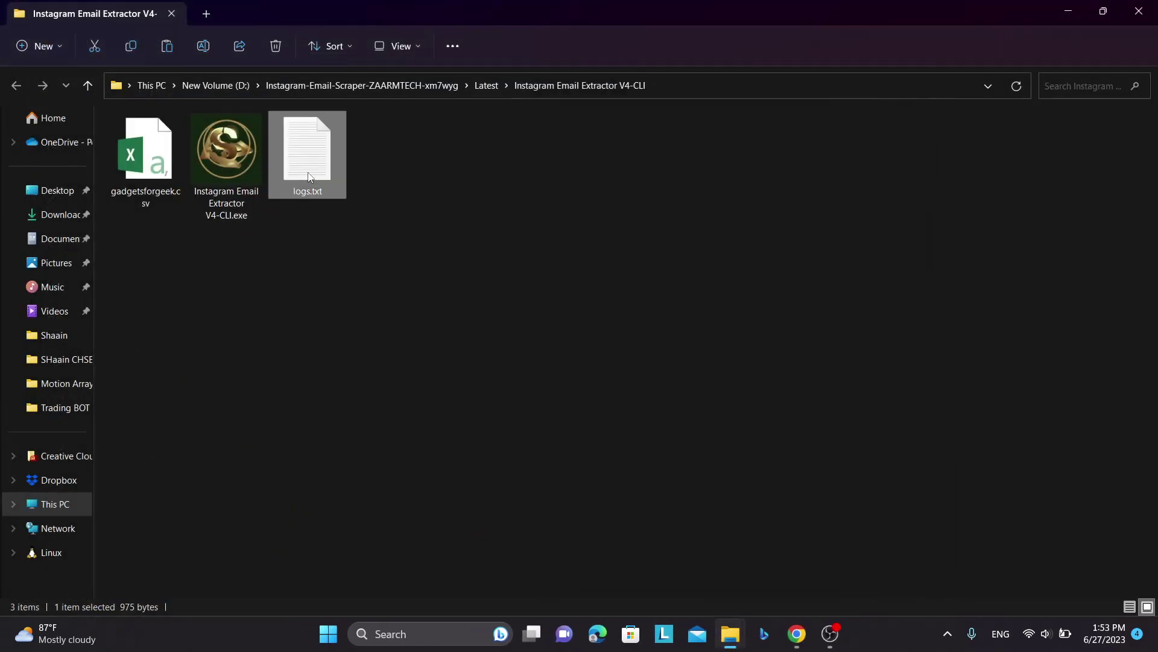
pyautogui.press('Delete')
pyautogui.rightClick(378, 221)
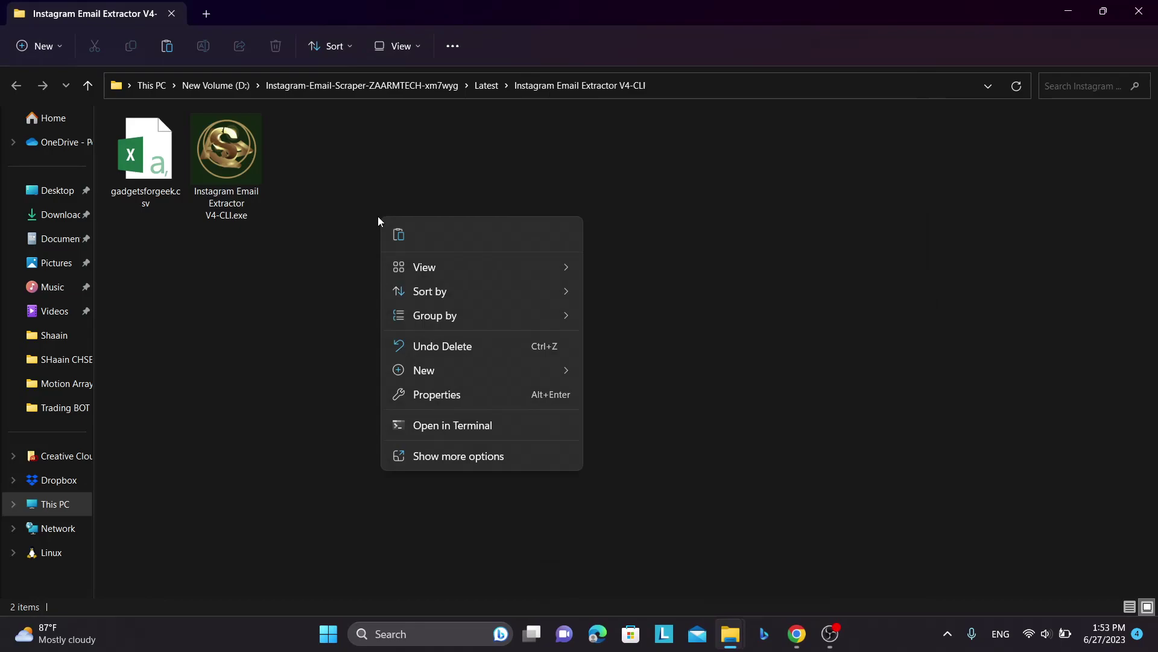
pyautogui.click(423, 451)
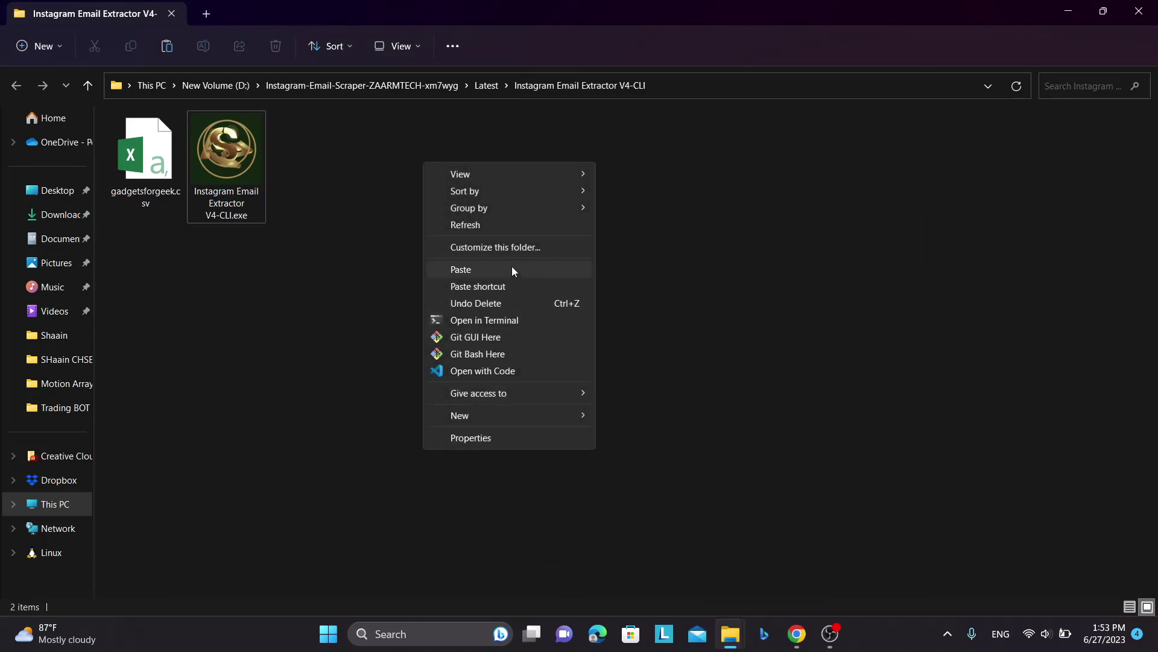
pyautogui.click(487, 225)
pyautogui.click(169, 177)
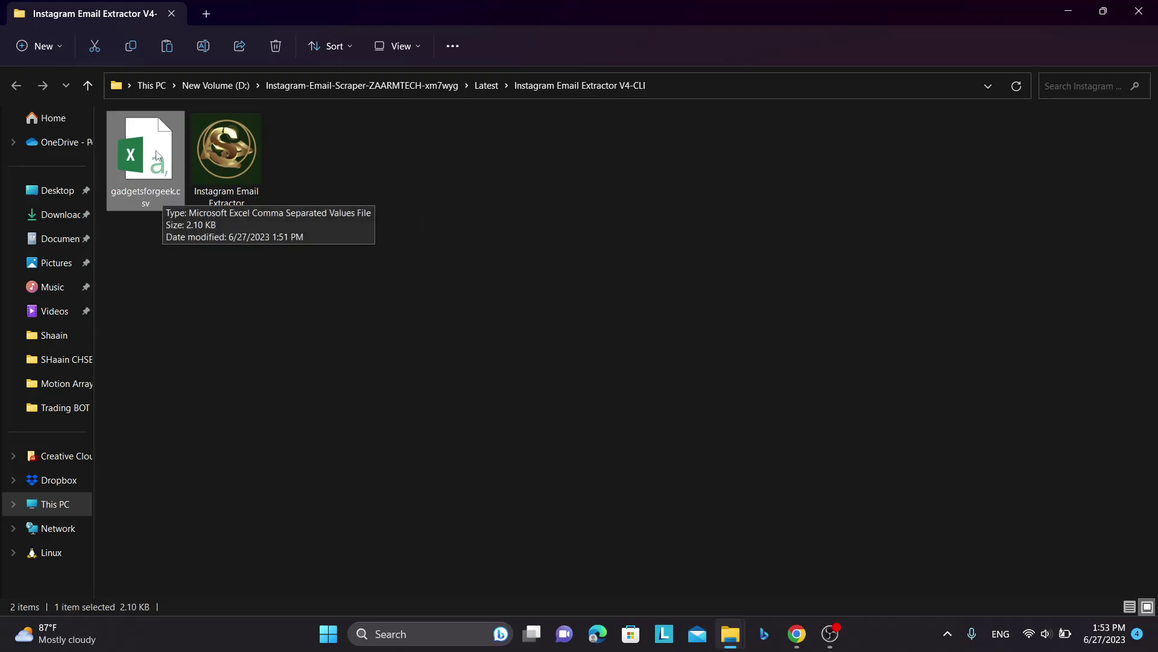
# - Open gadgetsforgeek.csv in Excel, widen column A, and review usernames A2:A18
pyautogui.doubleClick(160, 158)
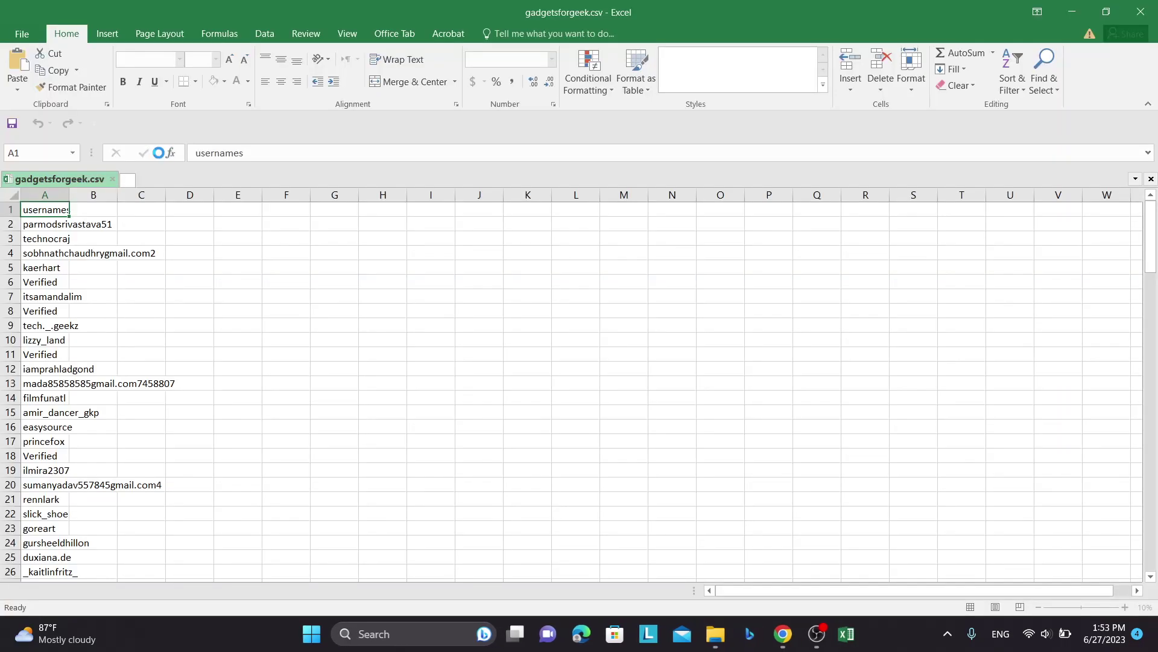
pyautogui.doubleClick(68, 194)
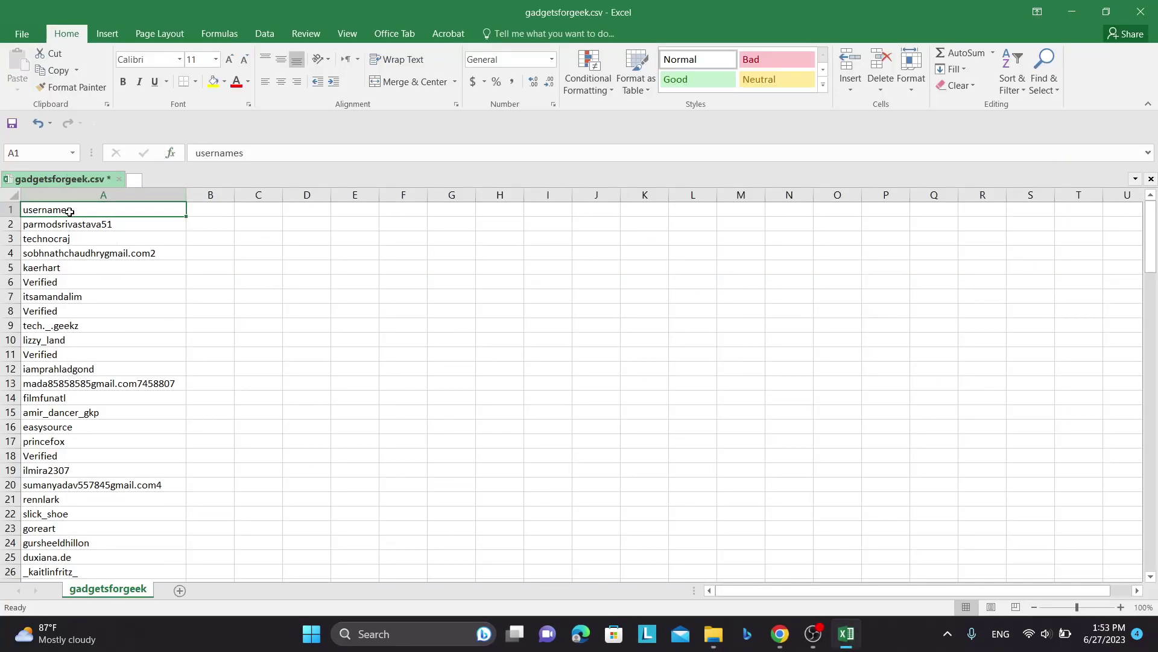
pyautogui.scroll(-20, 77, 342)
pyautogui.scroll(-20, 77, 342)
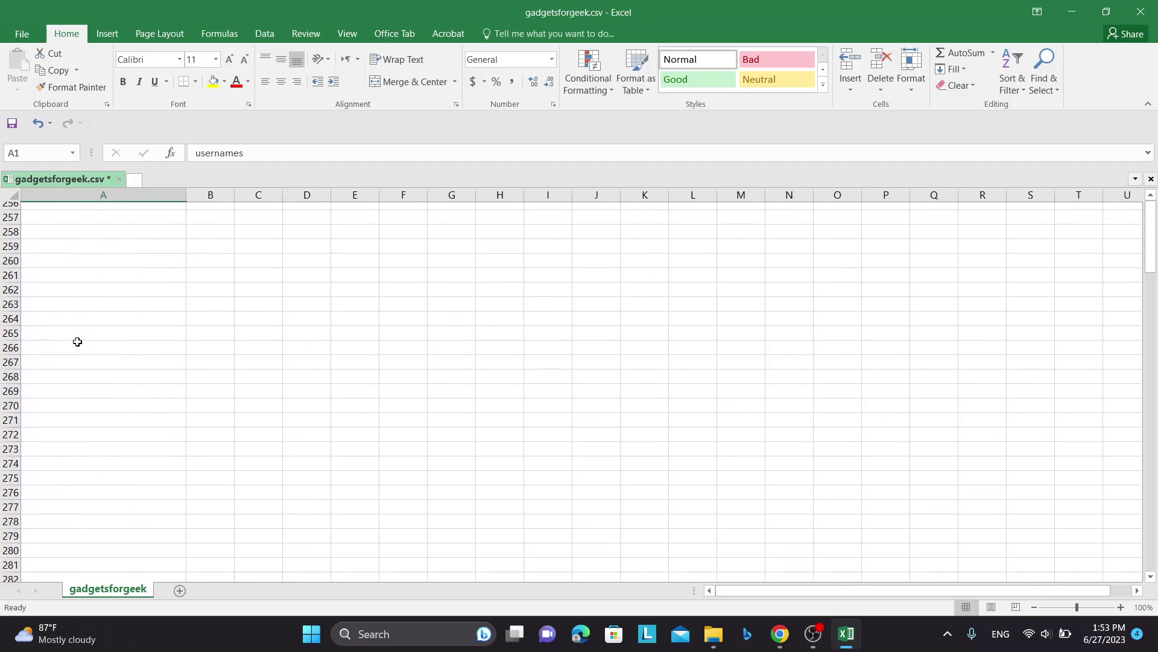
pyautogui.scroll(20, 78, 341)
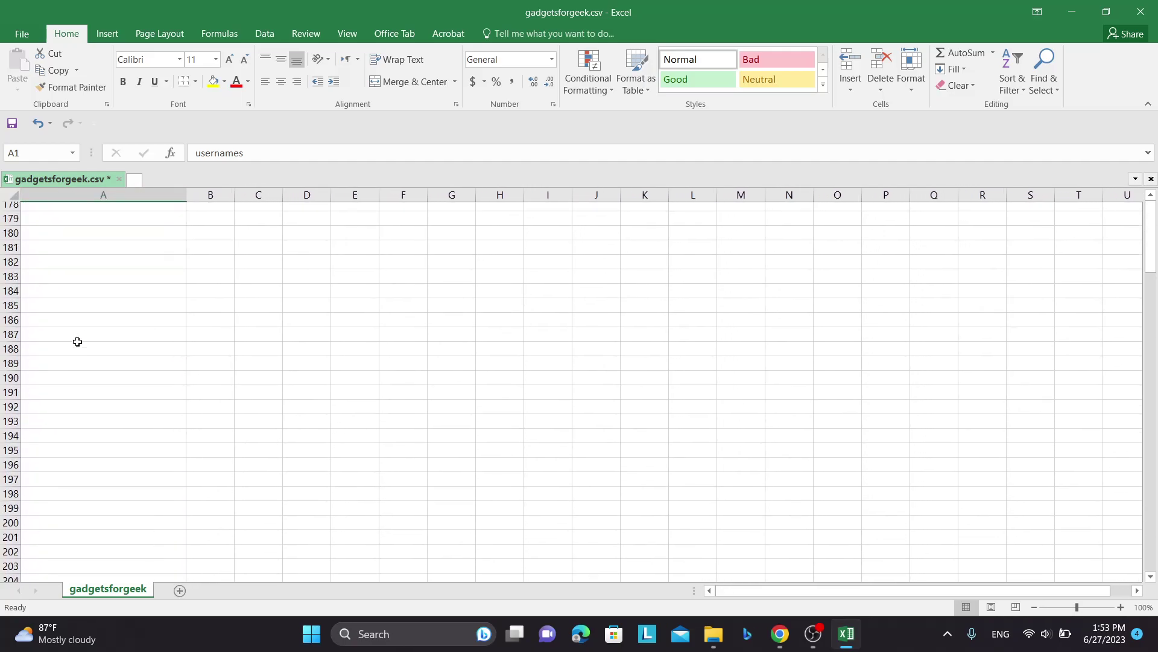
pyautogui.scroll(20, 77, 341)
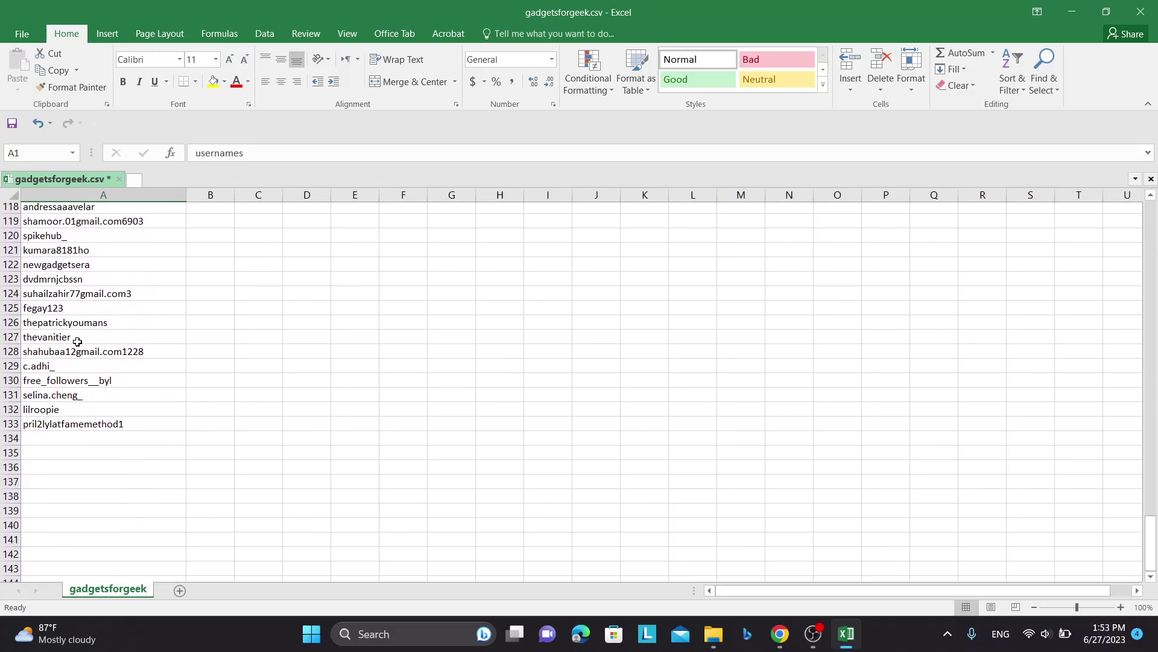
pyautogui.scroll(12, 77, 342)
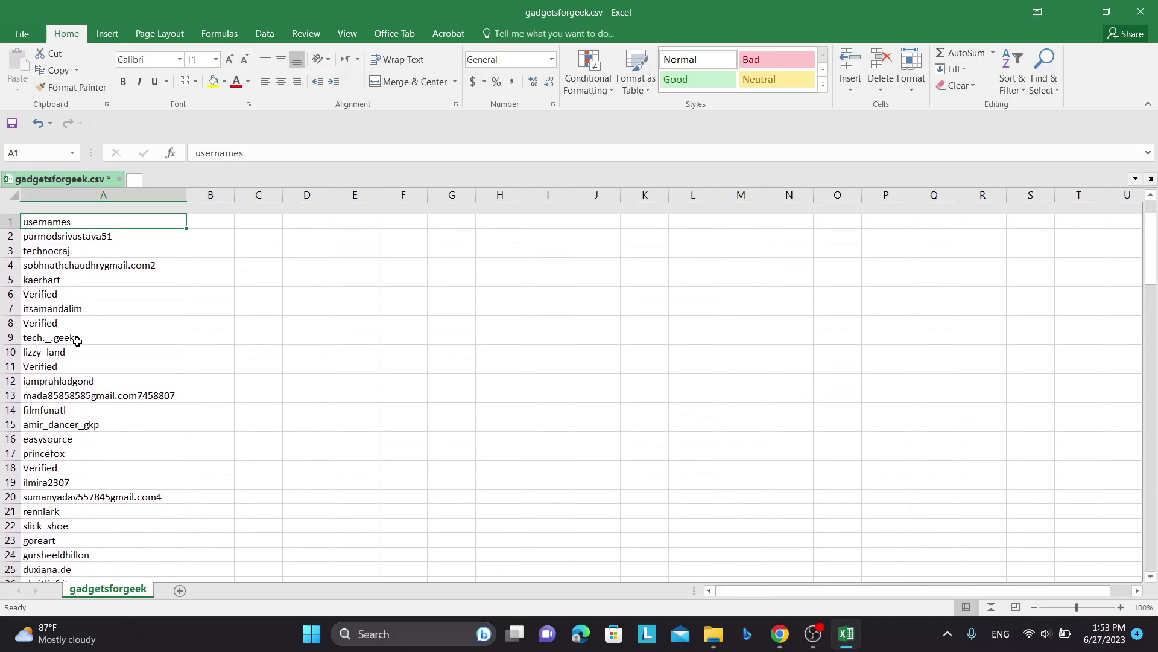
pyautogui.scroll(-7, 77, 342)
pyautogui.scroll(7, 77, 341)
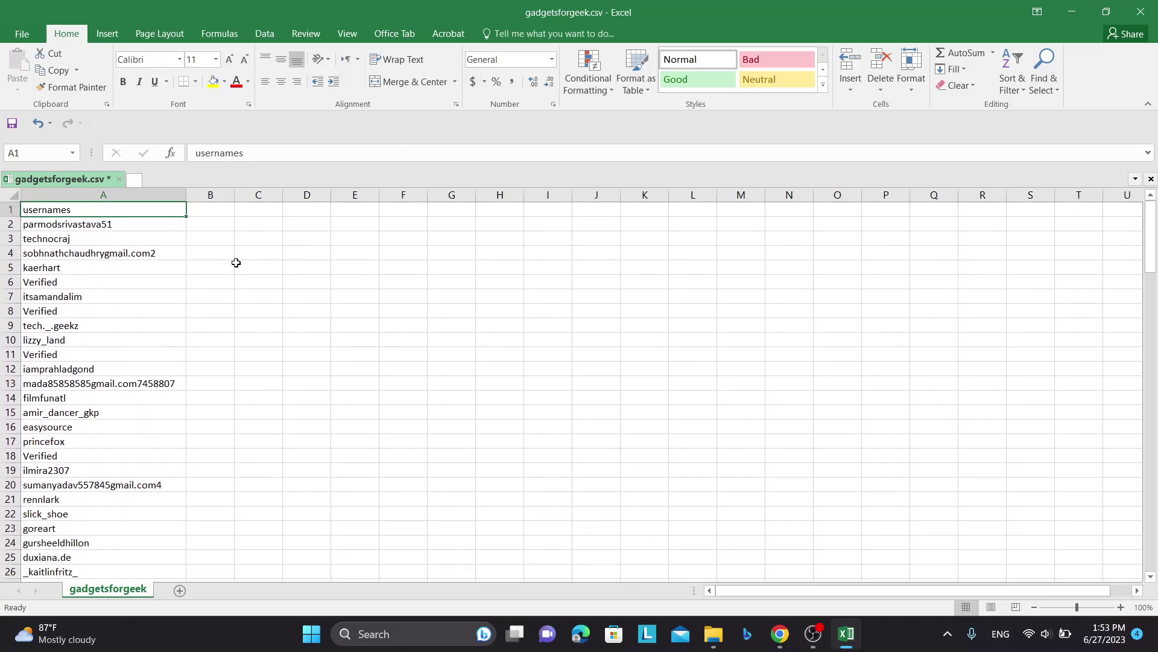
pyautogui.click(65, 194)
pyautogui.moveTo(44, 222); pyautogui.dragTo(42, 485)
# - Close the workbook without saving and relaunch Instagram Email Extractor V4-CLI.exe
pyautogui.click(1140, 12)
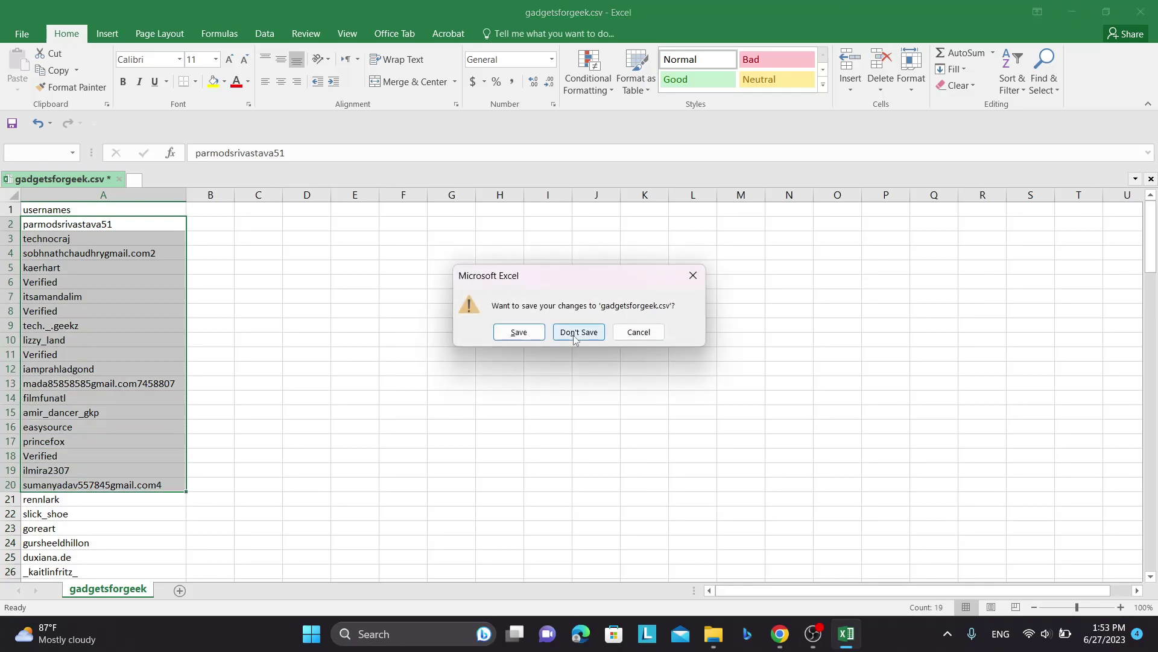
pyautogui.click(576, 332)
pyautogui.doubleClick(238, 169)
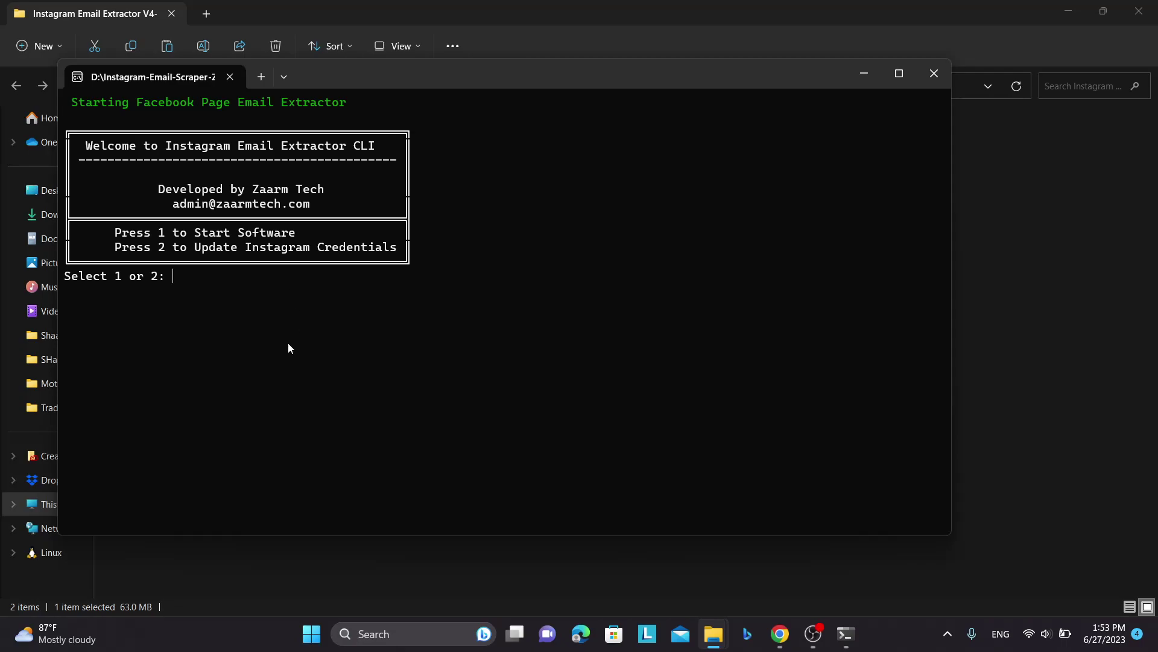
# - Start the extractor with option 1 and move the narrowed terminal to the right side
pyautogui.write('1')
pyautogui.press('Return')
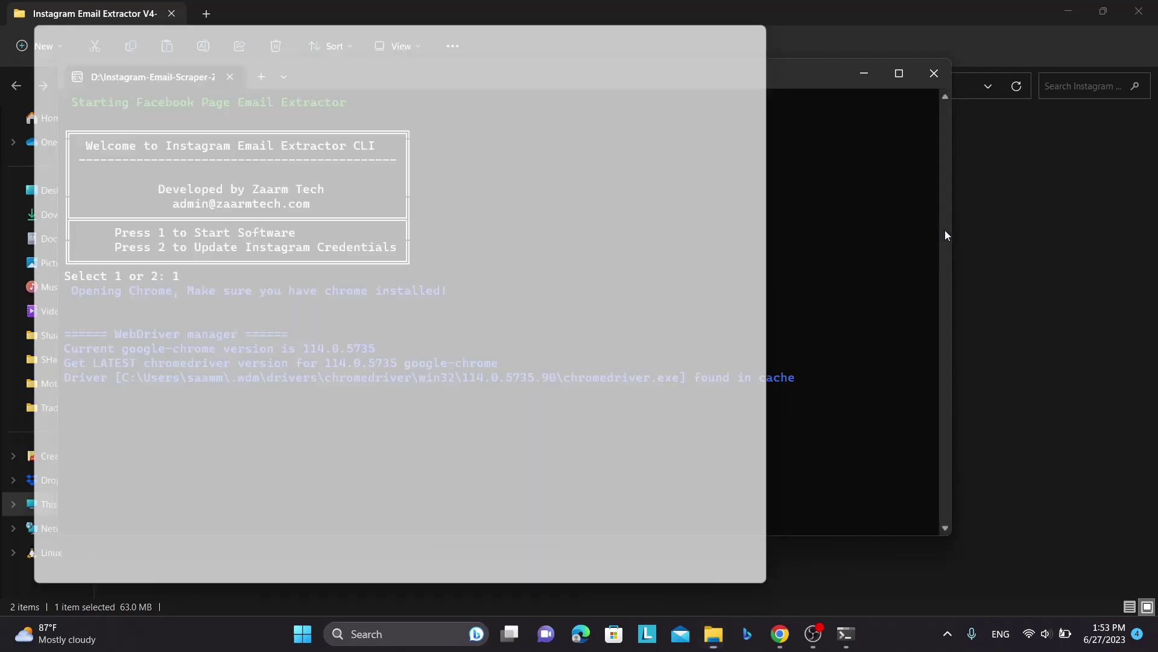
pyautogui.moveTo(946, 235); pyautogui.dragTo(452, 234)
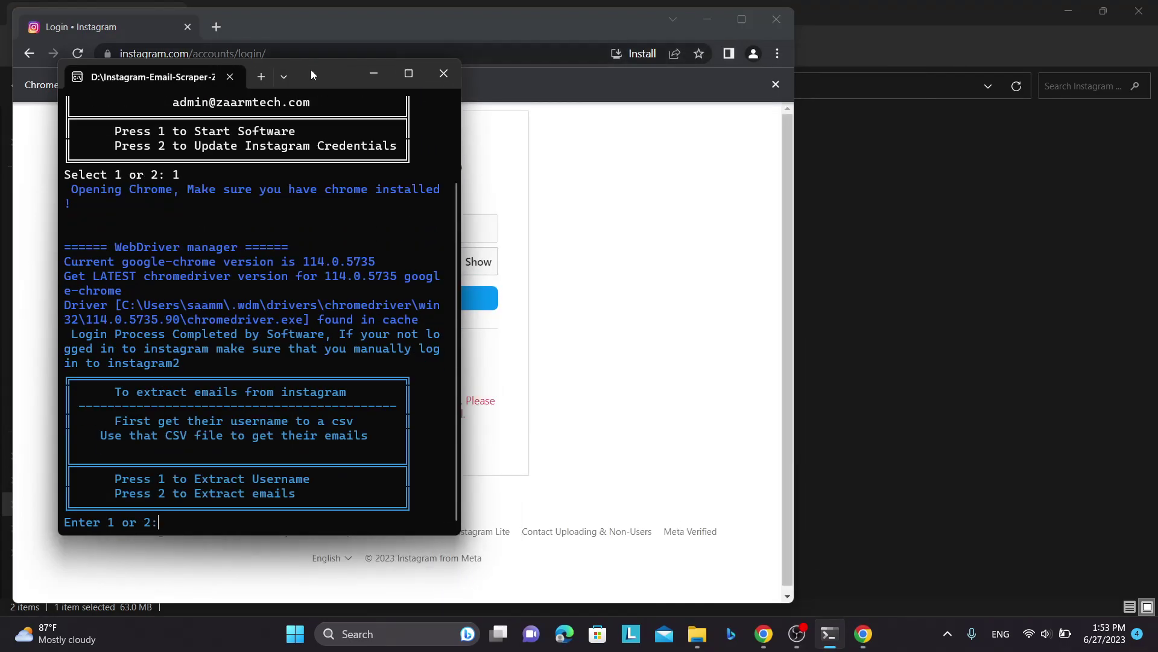
pyautogui.moveTo(311, 68); pyautogui.dragTo(1013, 90)
# - Log into Instagram in Chrome with the account username and the pasted password
pyautogui.doubleClick(379, 235)
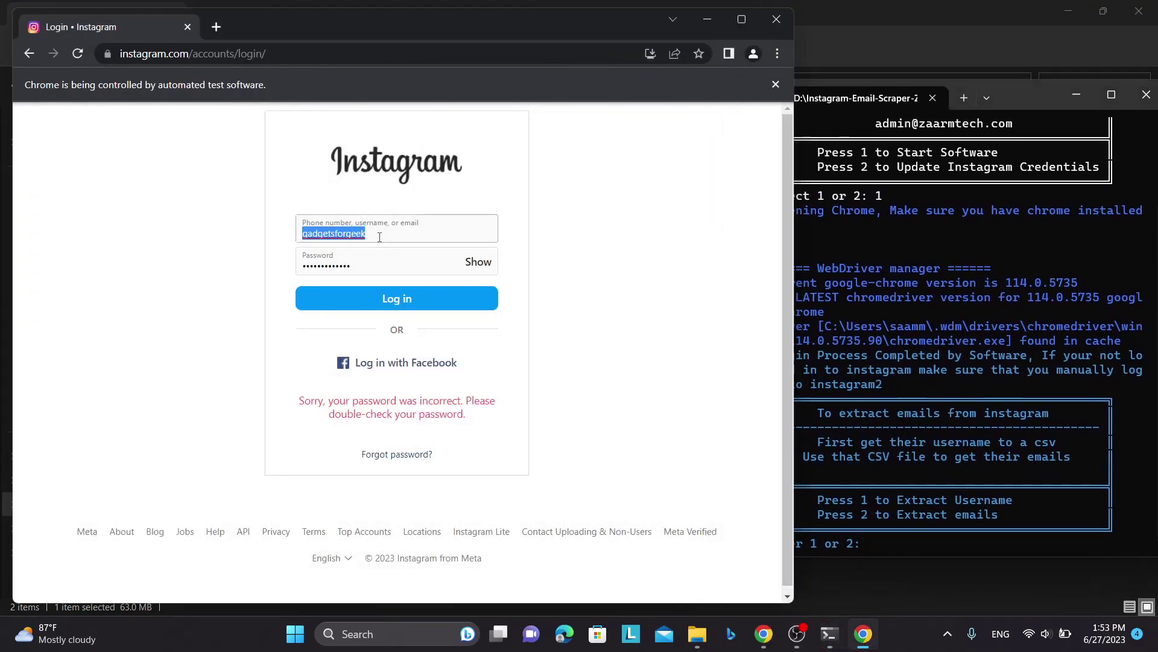
pyautogui.press('BackSpace')
pyautogui.write('saam')
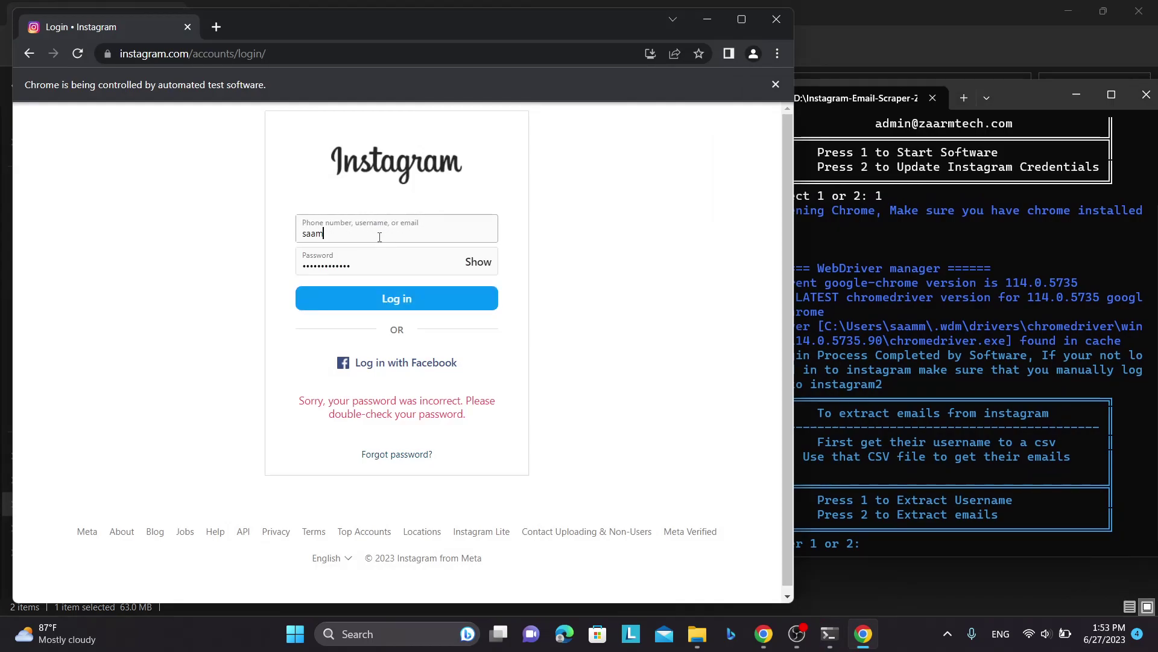
pyautogui.write('2ansr')
pyautogui.press('Tab')
pyautogui.hotkey('ctrl', 'v')
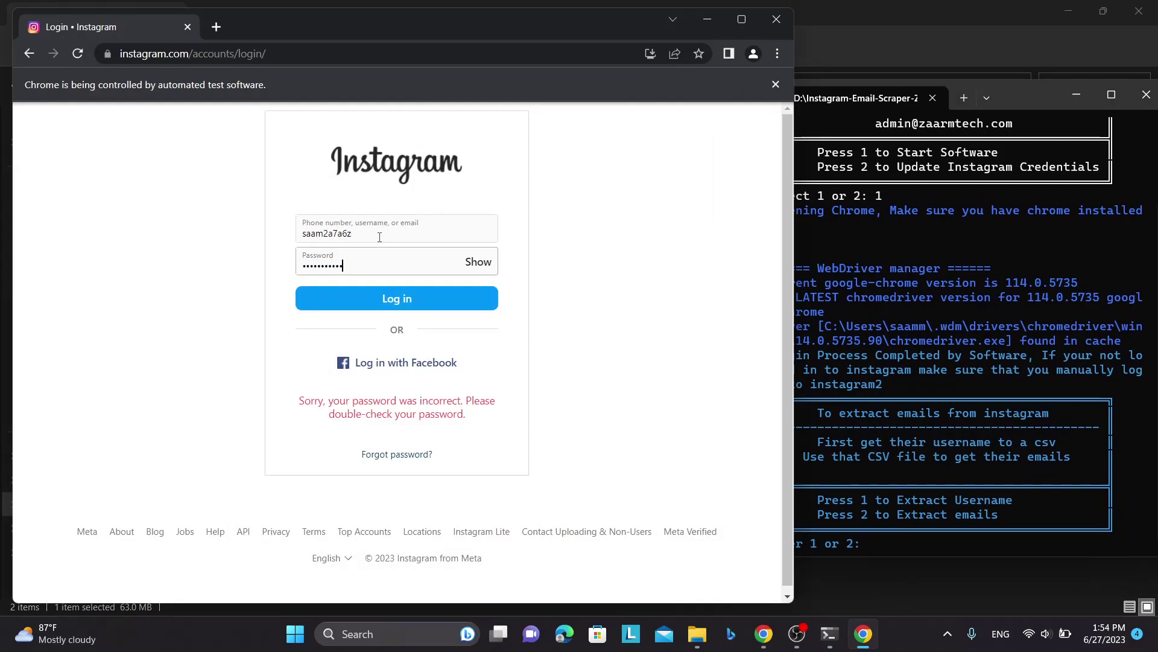
pyautogui.press('Return')
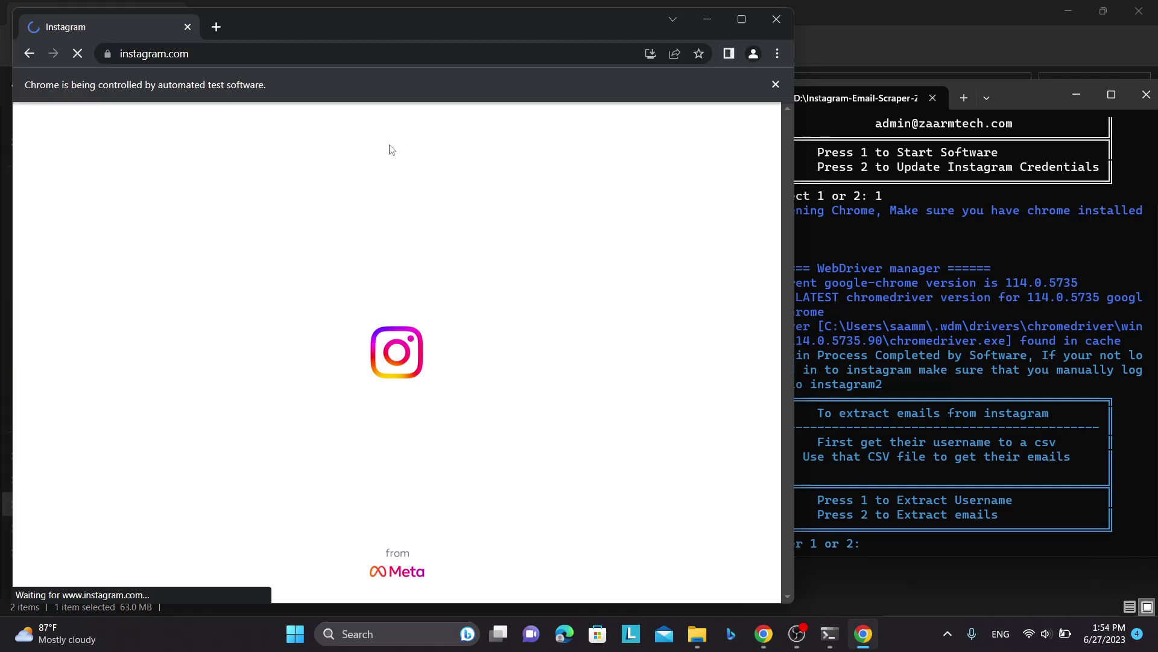
# - Minimize Chrome and review the extract menu's usage instructions in the terminal
pyautogui.click(941, 267)
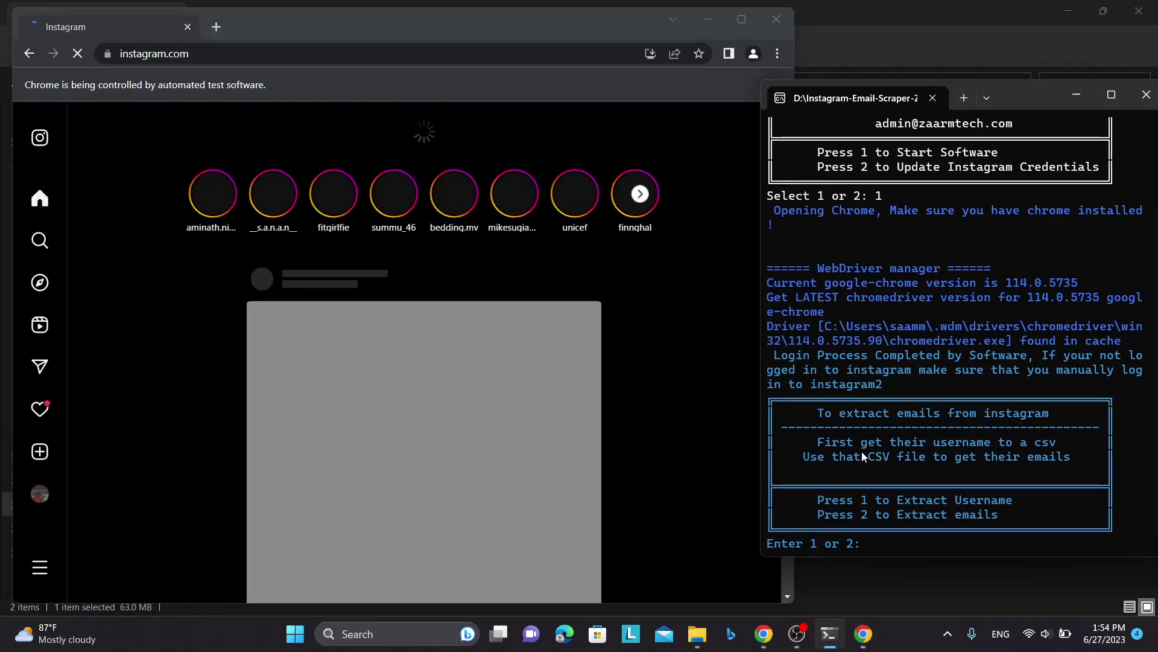
pyautogui.moveTo(825, 443); pyautogui.dragTo(903, 459)
pyautogui.click(1076, 457)
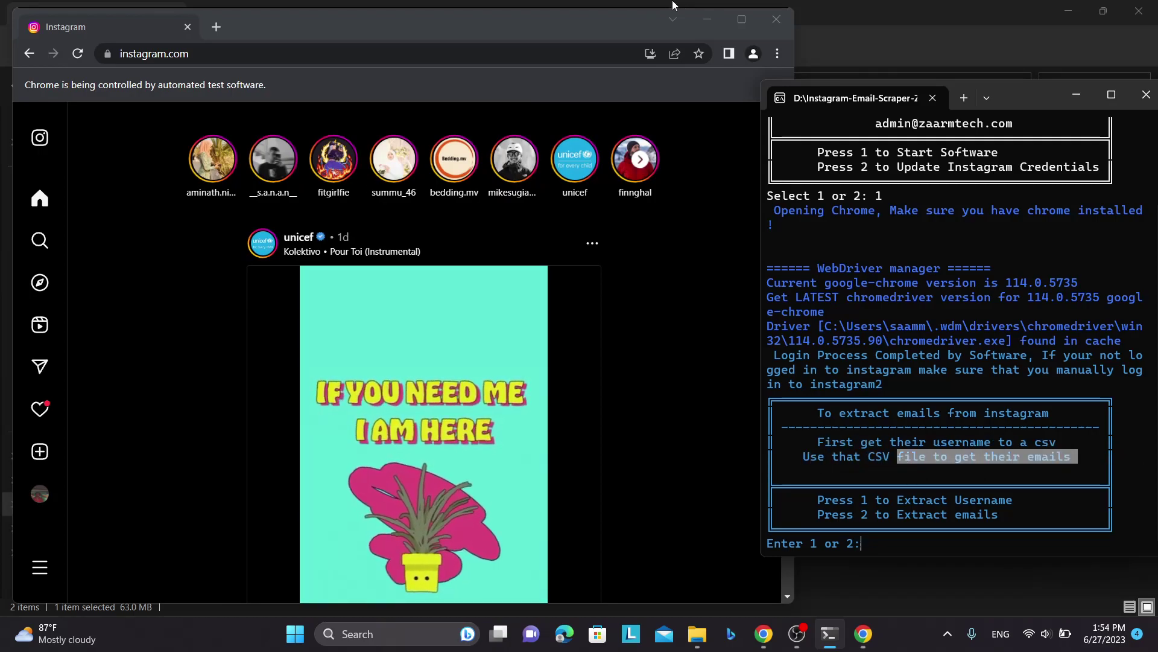
pyautogui.click(703, 22)
pyautogui.click(703, 22)
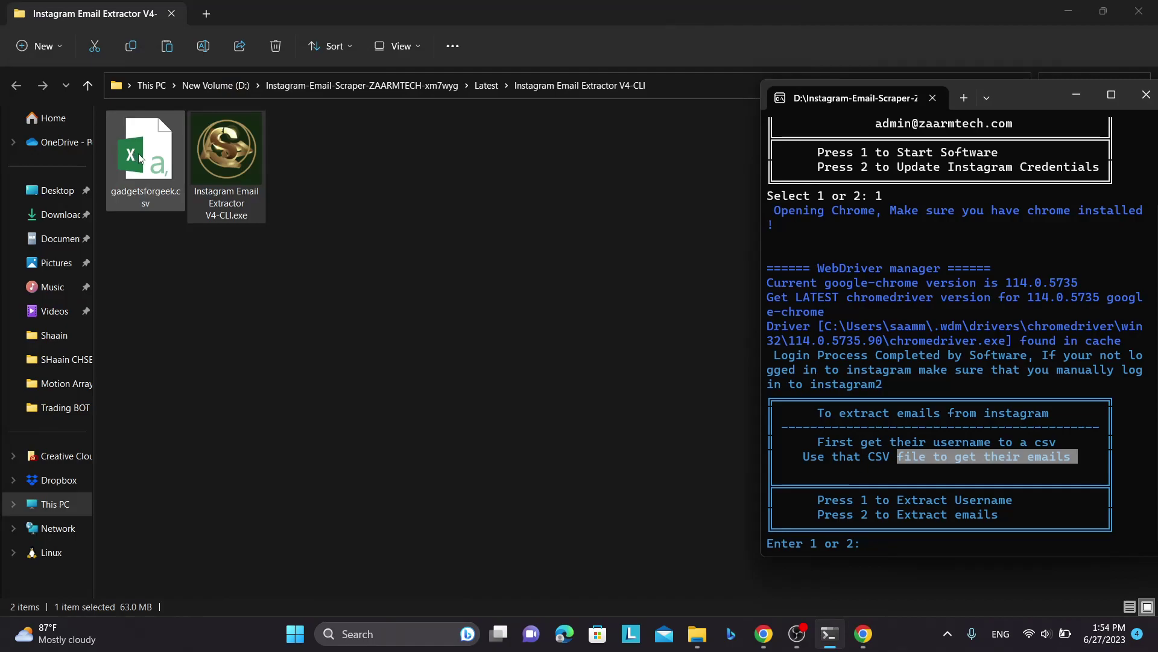
pyautogui.moveTo(1064, 457); pyautogui.dragTo(889, 473)
# - Choose option 2 to extract emails from a CSV
pyautogui.moveTo(1000, 518); pyautogui.dragTo(866, 523)
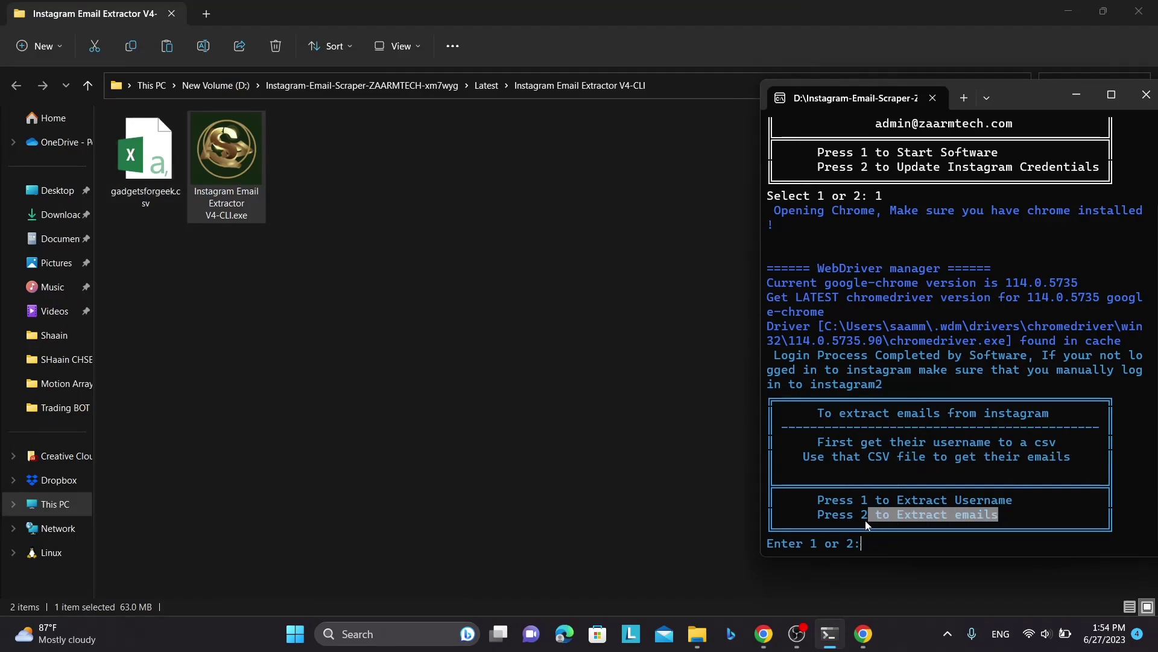
pyautogui.click(896, 546)
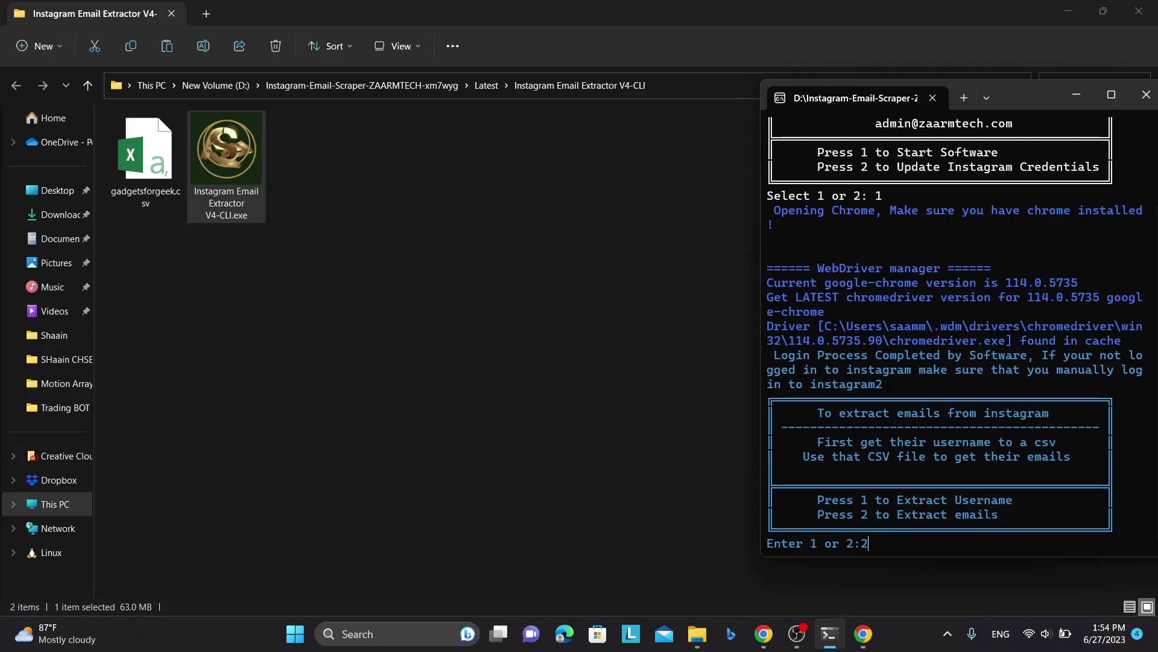
pyautogui.write('2')
pyautogui.press('Return')
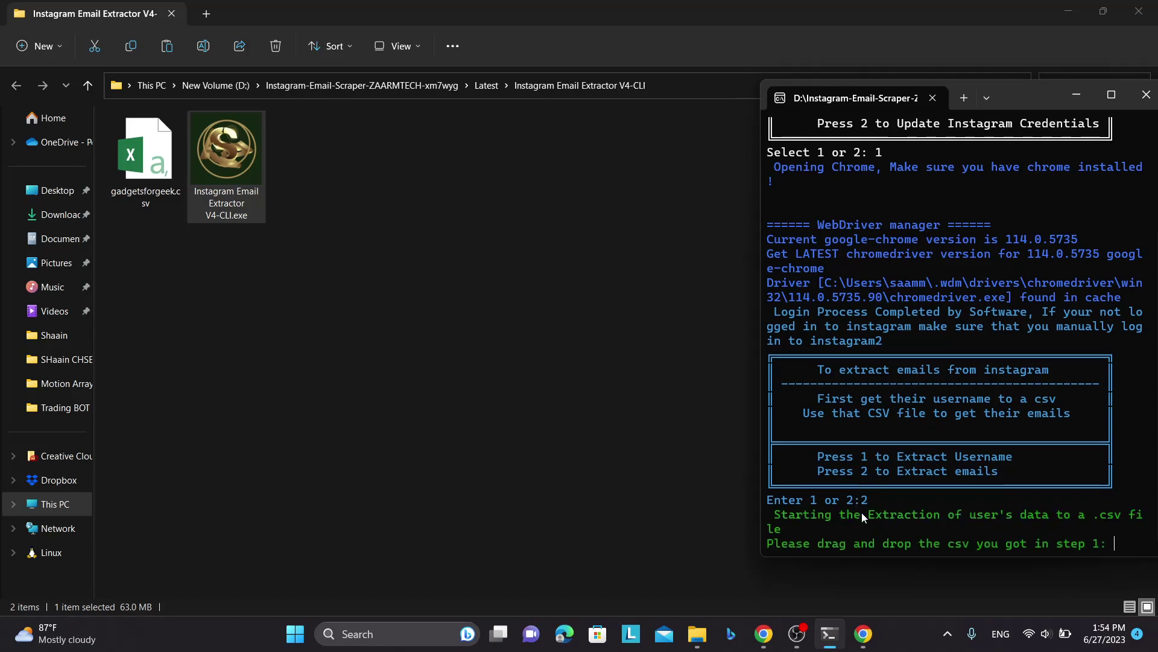
# - Supply the gadgetsforgeek.csv path by dragging the file from the folder onto the terminal
pyautogui.moveTo(799, 553); pyautogui.dragTo(965, 550)
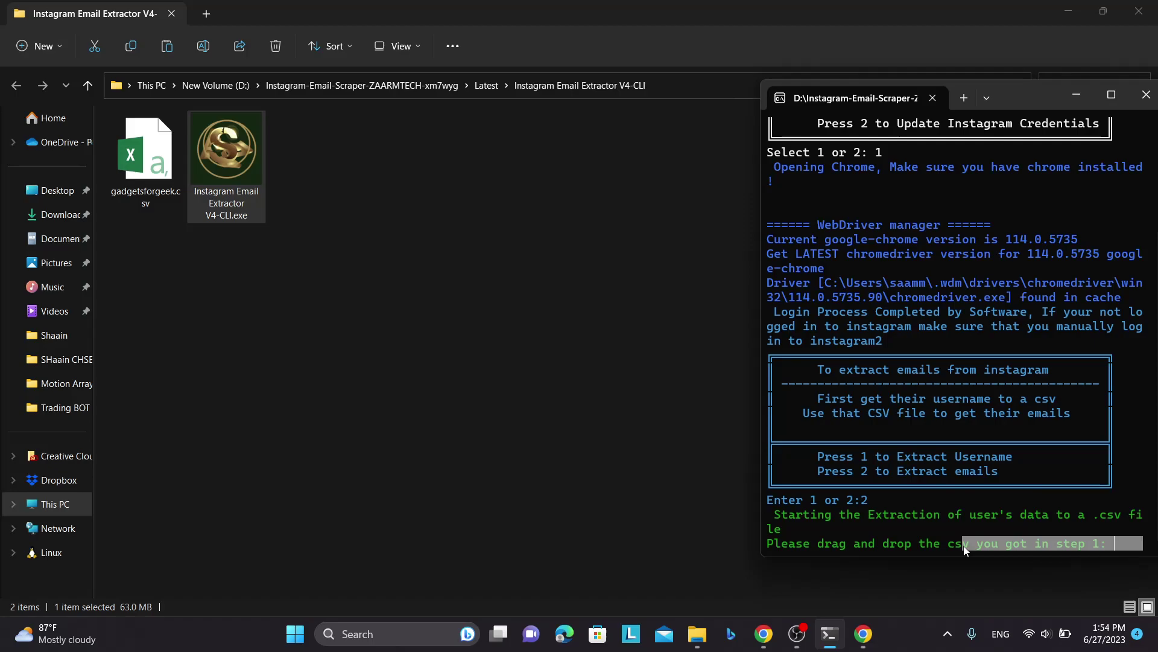
pyautogui.click(931, 421)
pyautogui.moveTo(146, 159); pyautogui.dragTo(1019, 457)
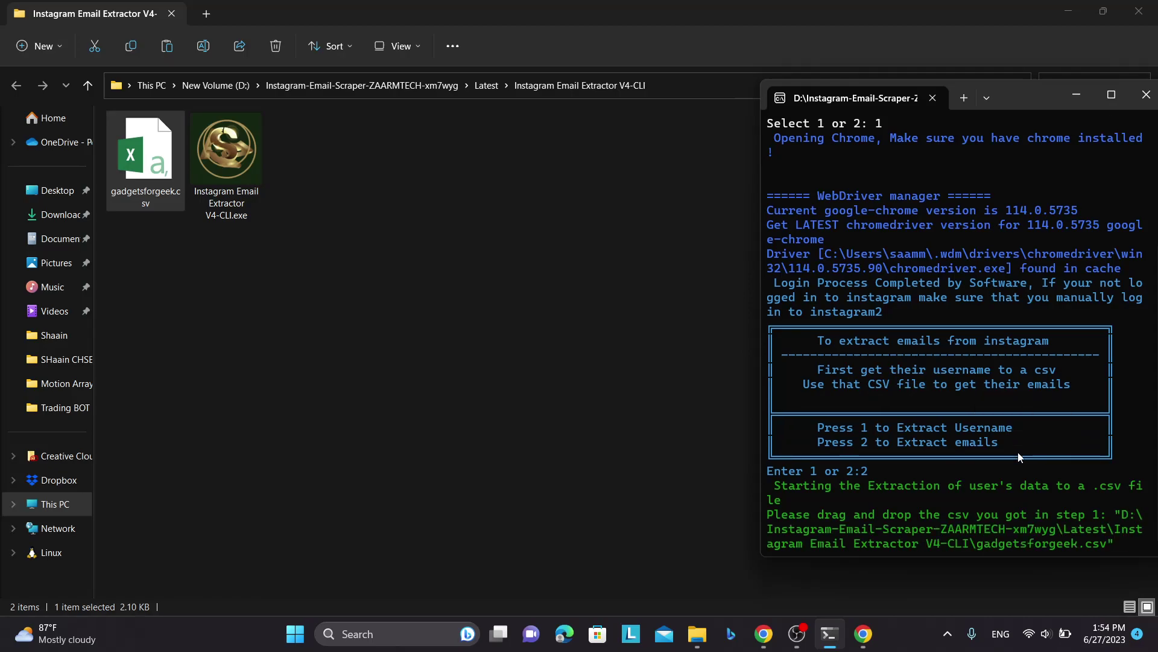
pyautogui.press('Return')
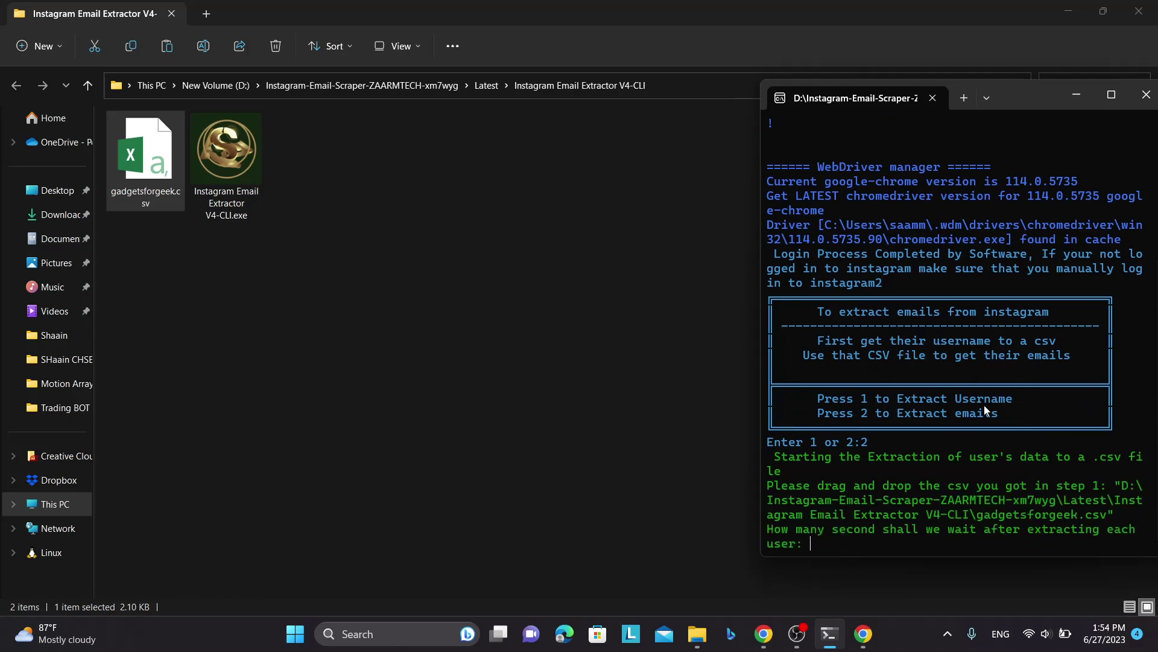
pyautogui.click(867, 639)
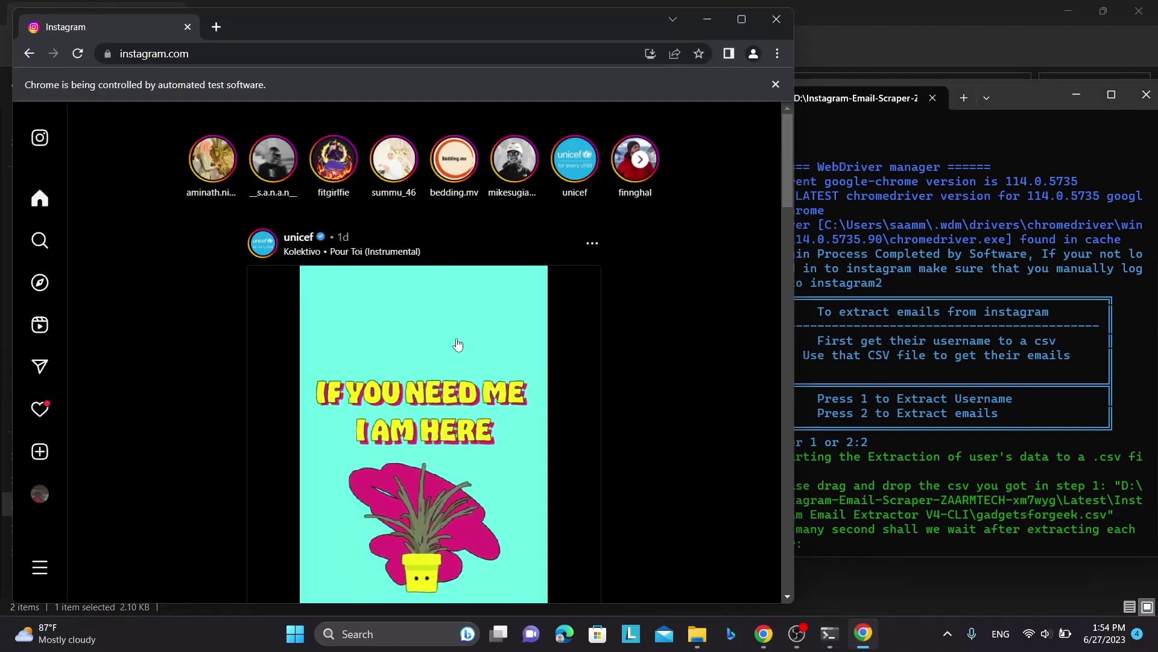
# - Watch scraping write emails to gadgetsforgeek_scraped.csv, then arrange the browser and terminal side by side
pyautogui.click(1015, 96)
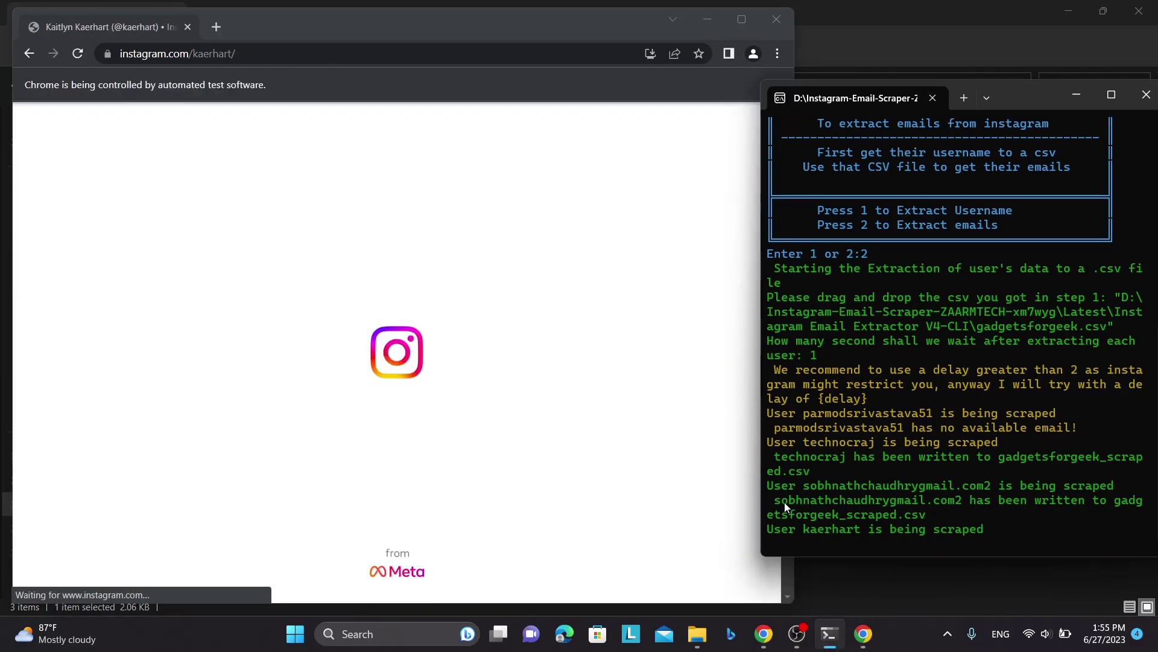
pyautogui.moveTo(774, 500); pyautogui.dragTo(926, 516)
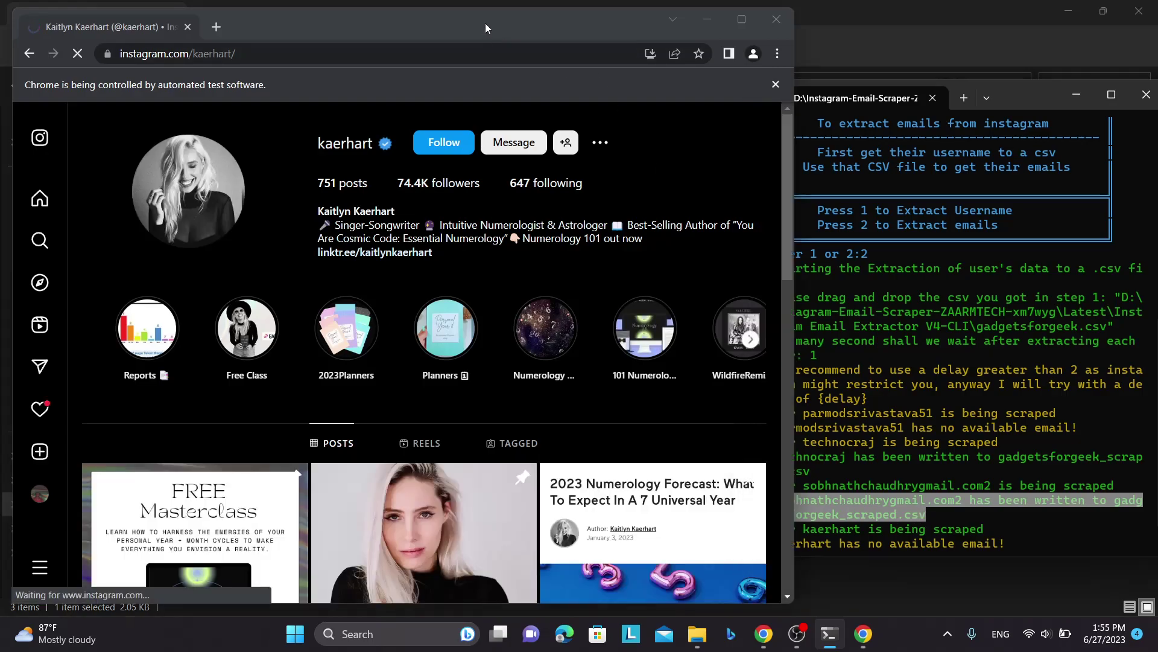
pyautogui.moveTo(485, 23); pyautogui.dragTo(405, 39)
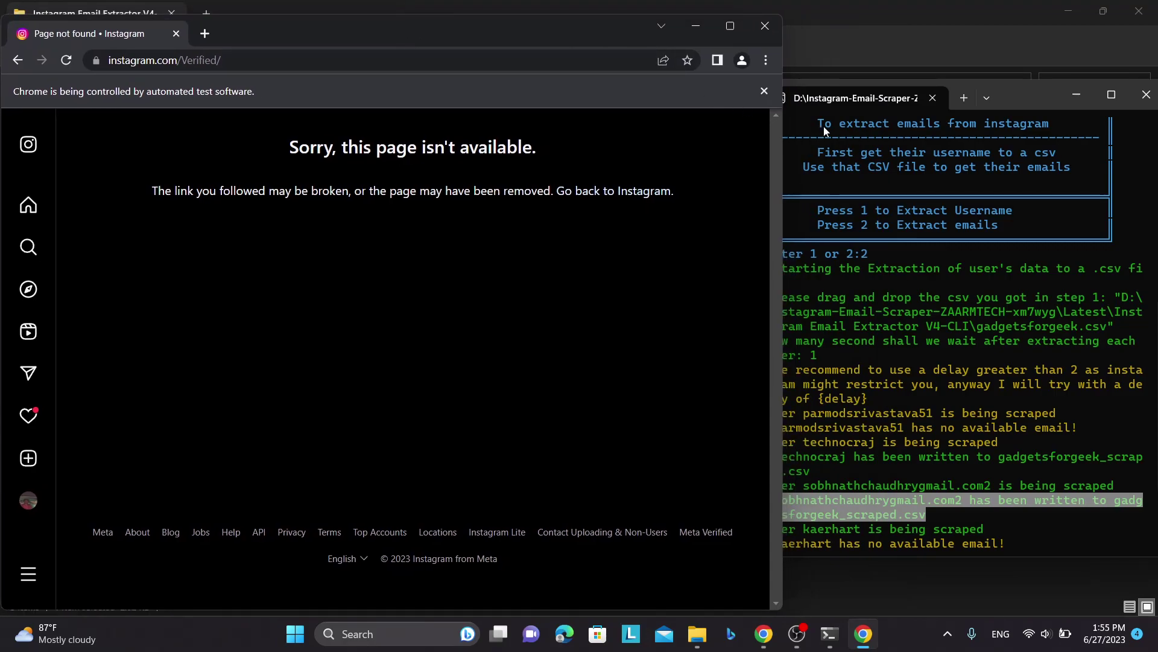
pyautogui.moveTo(783, 150); pyautogui.dragTo(746, 151)
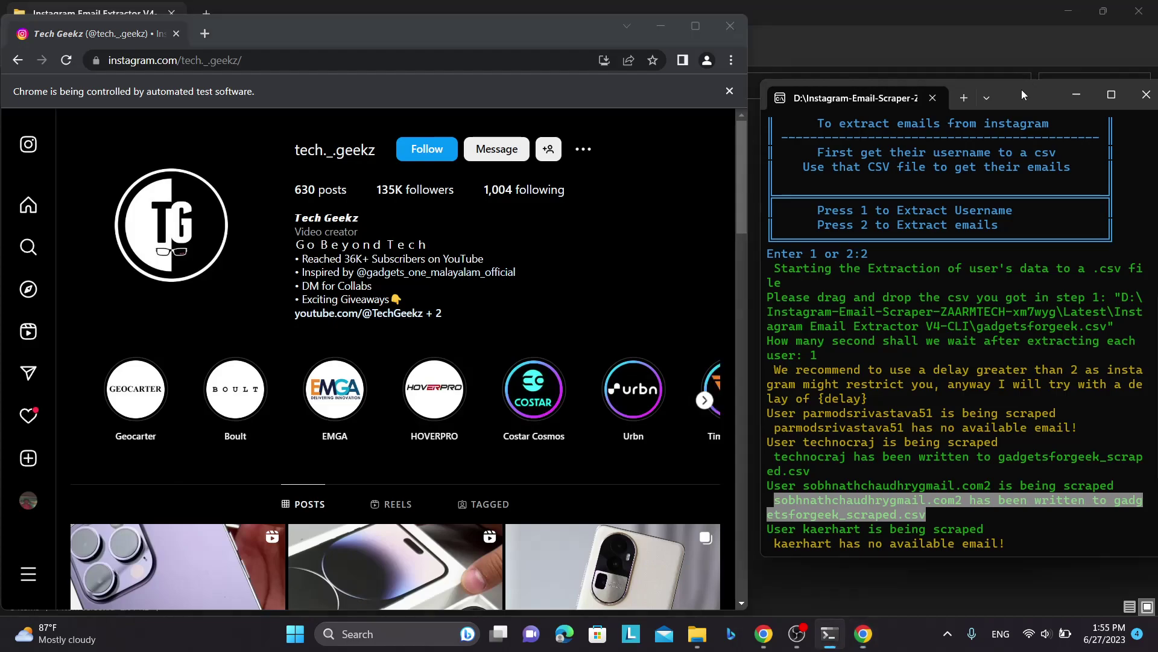
pyautogui.moveTo(1022, 89); pyautogui.dragTo(1013, 21)
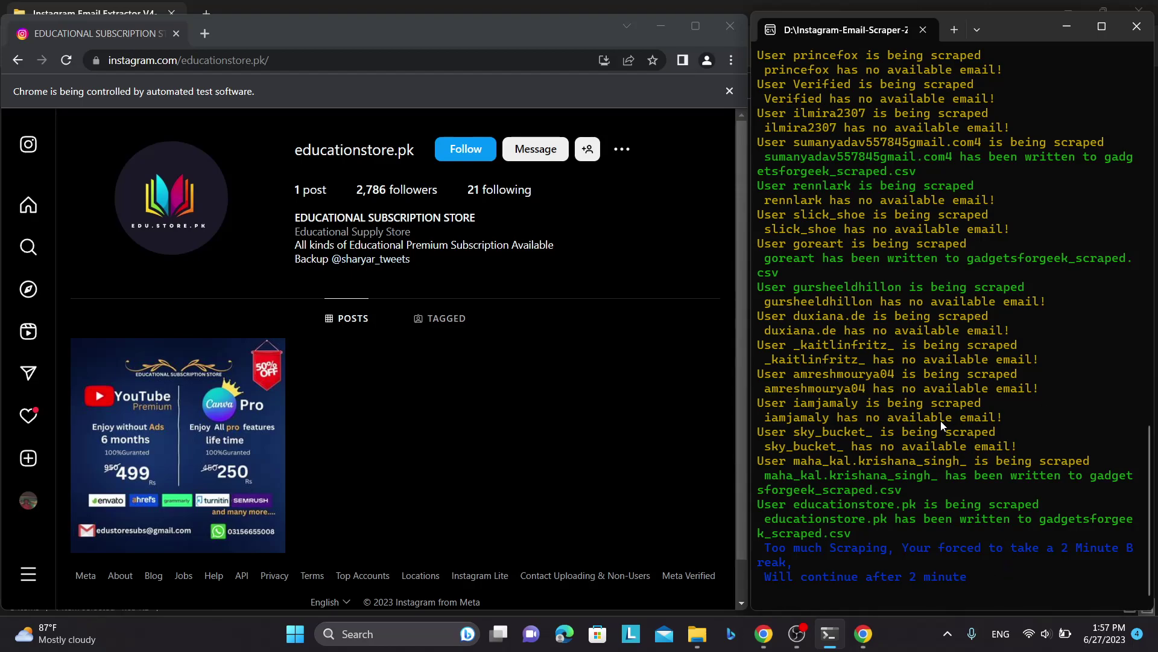
# - Review the terminal output up to the forced 2-minute break message while scraping continues
pyautogui.scroll(7, 939, 421)
pyautogui.scroll(-7, 941, 417)
pyautogui.moveTo(970, 585); pyautogui.dragTo(766, 546)
pyautogui.click(931, 457)
pyautogui.click(592, 360)
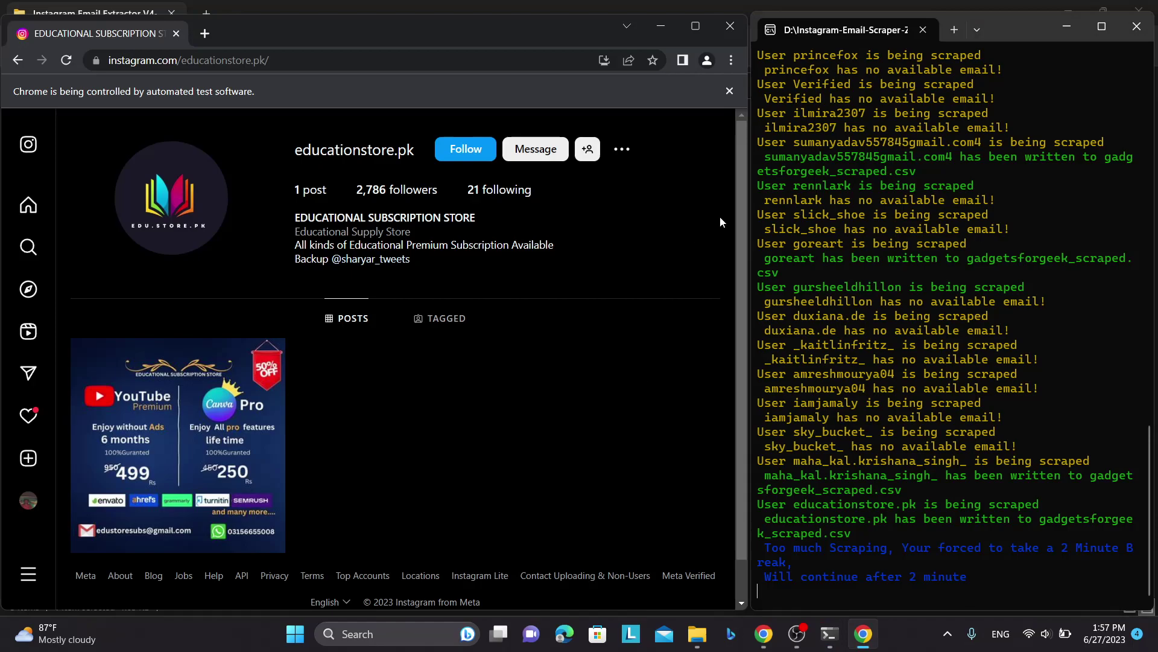
pyautogui.click(914, 270)
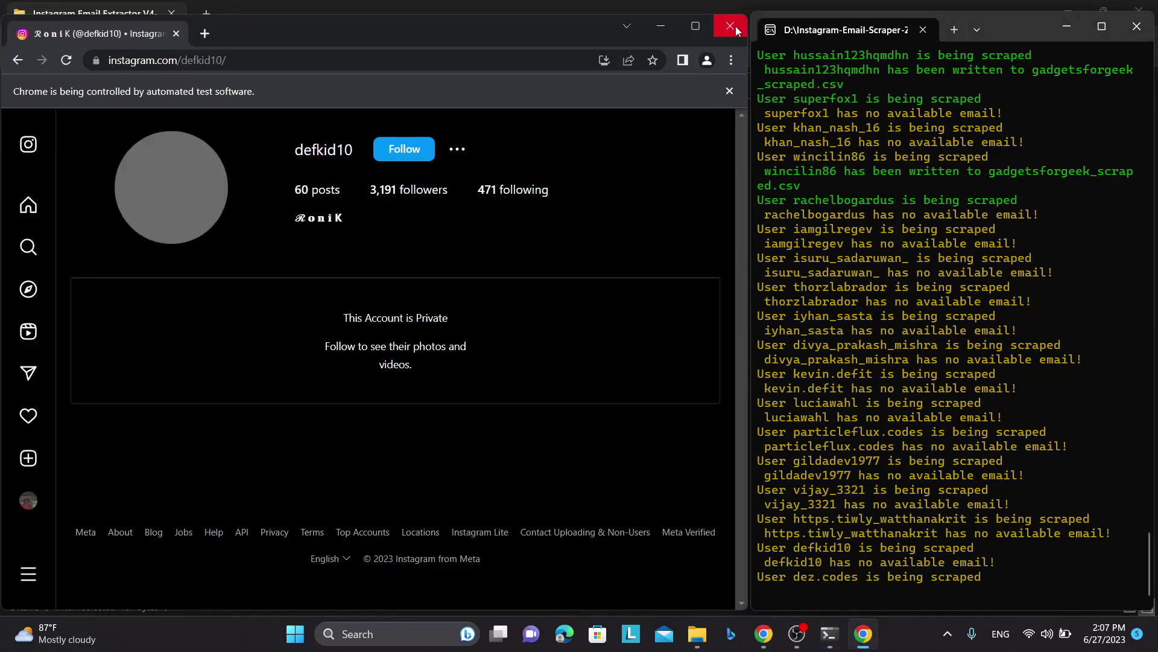
pyautogui.click(736, 26)
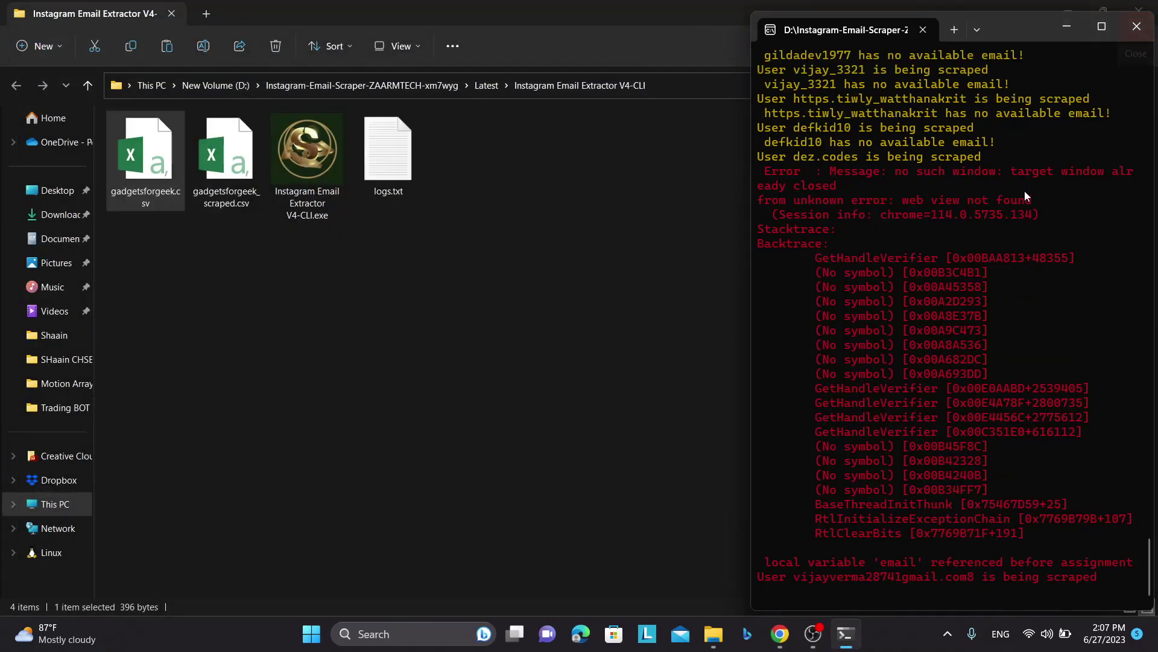
pyautogui.click(1127, 27)
pyautogui.click(765, 215)
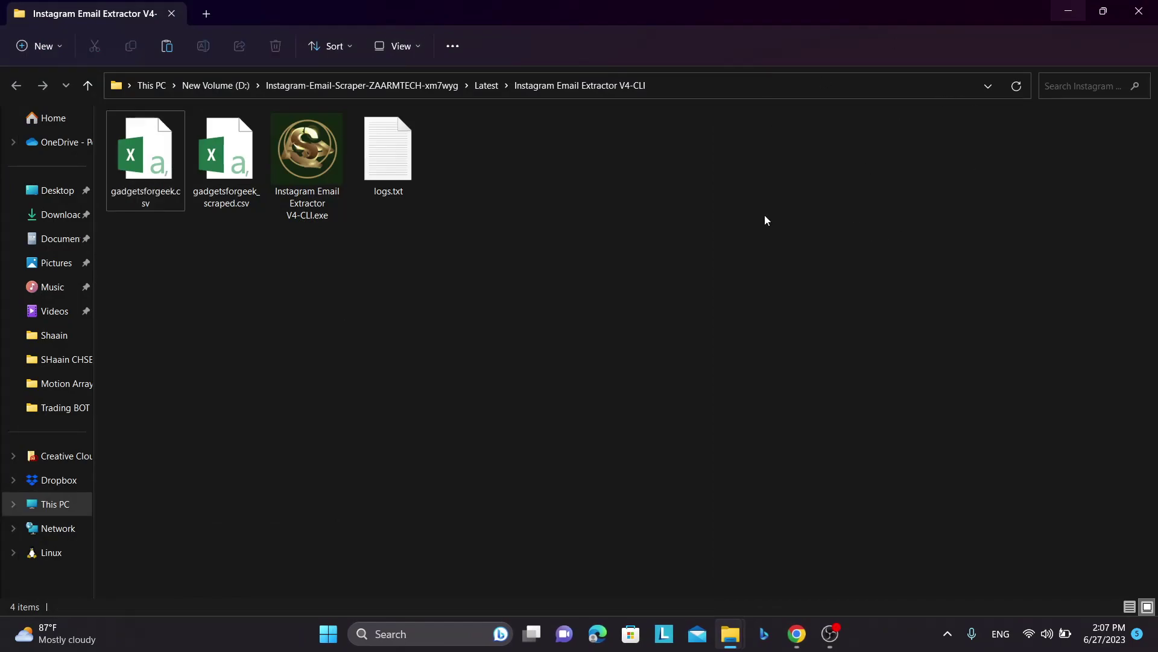
pyautogui.click(208, 192)
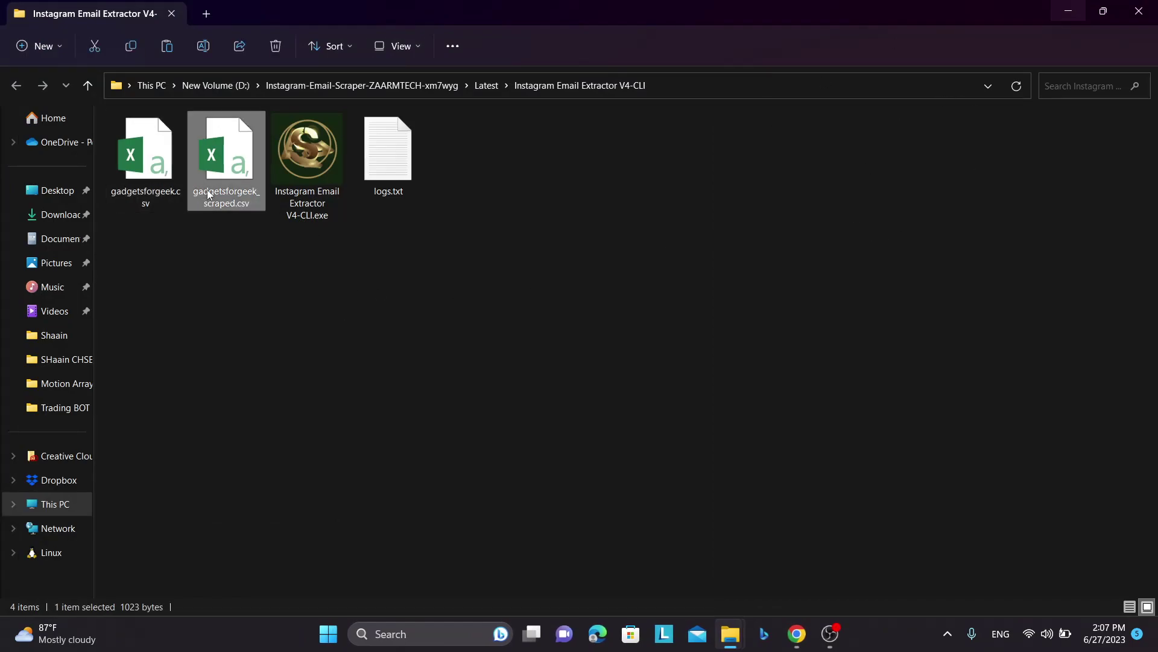
pyautogui.doubleClick(240, 163)
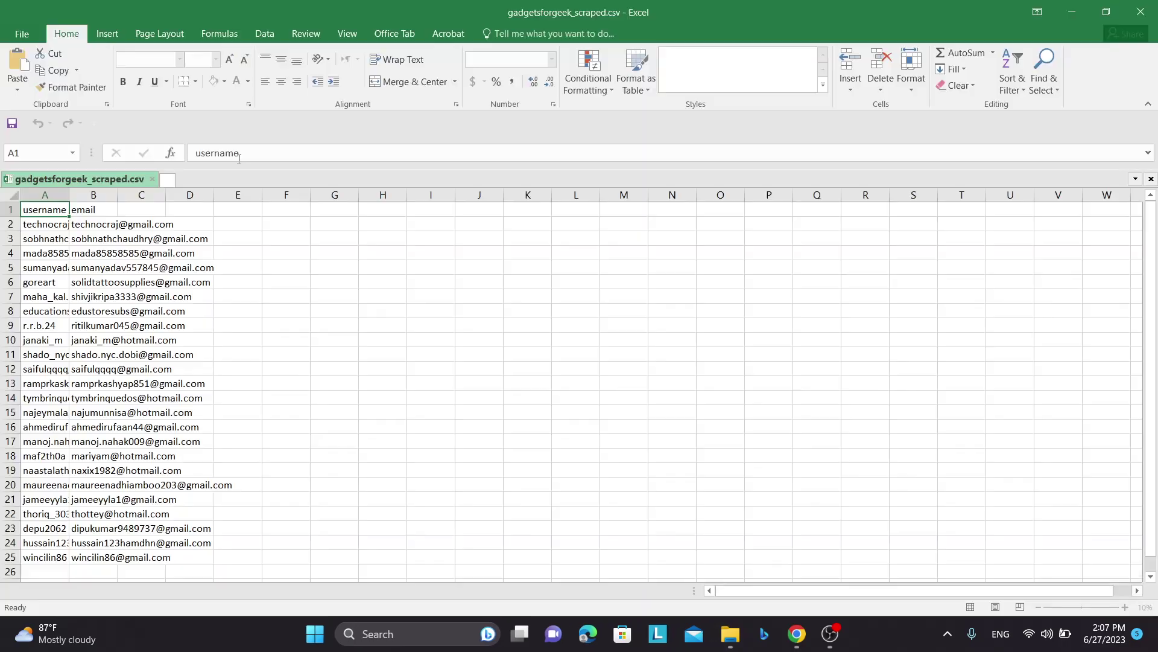
pyautogui.doubleClick(69, 194)
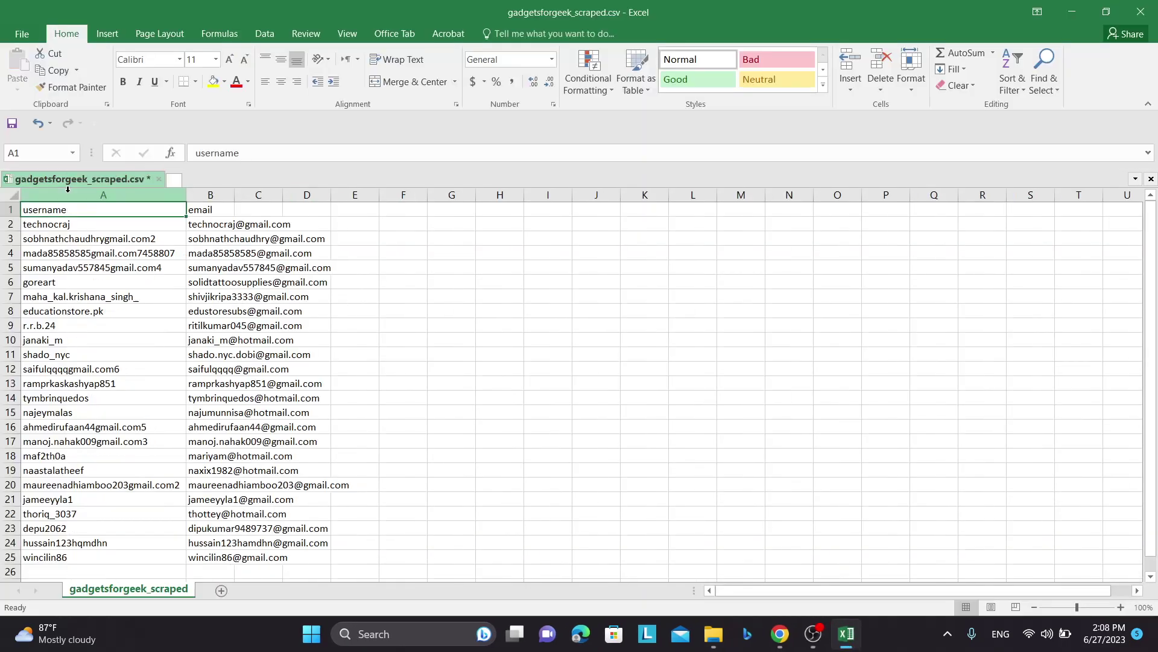
pyautogui.doubleClick(238, 194)
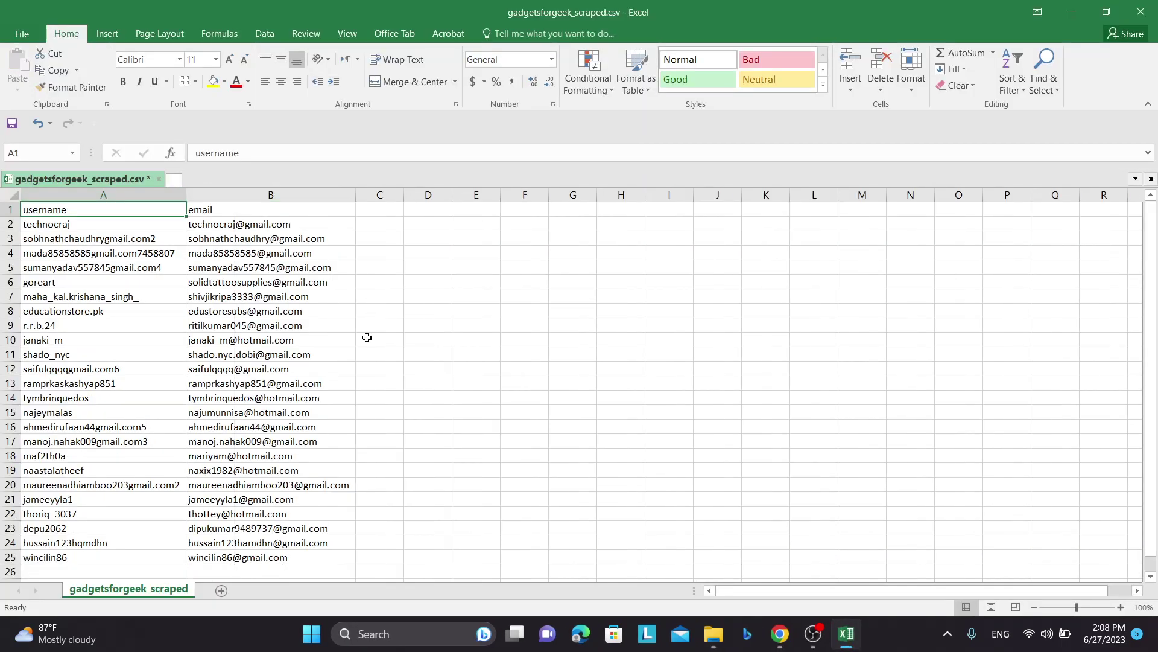
pyautogui.scroll(-10, 367, 336)
pyautogui.scroll(10, 367, 338)
pyautogui.scroll(3, 367, 337)
pyautogui.click(1140, 12)
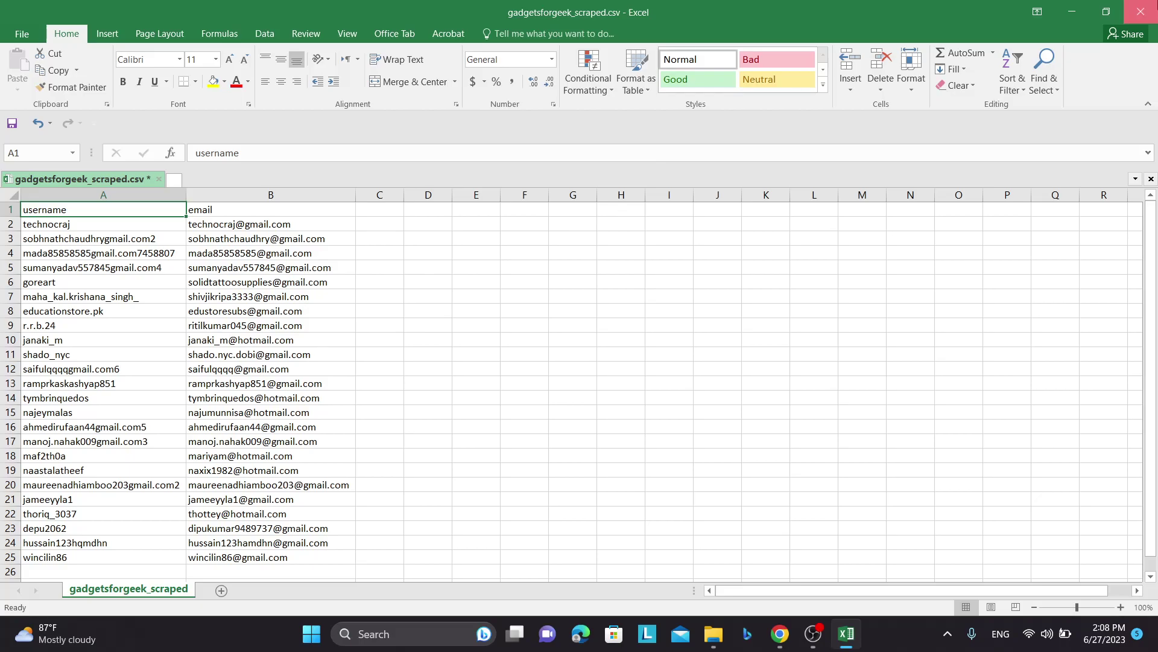
pyautogui.click(579, 334)
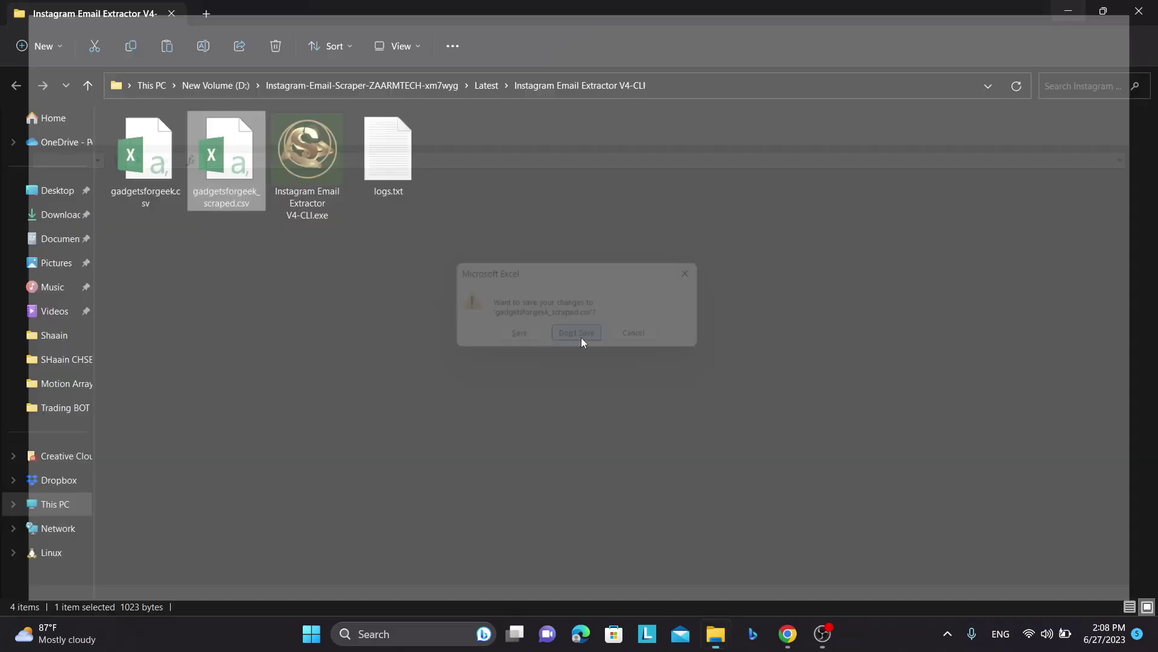
pyautogui.doubleClick(155, 127)
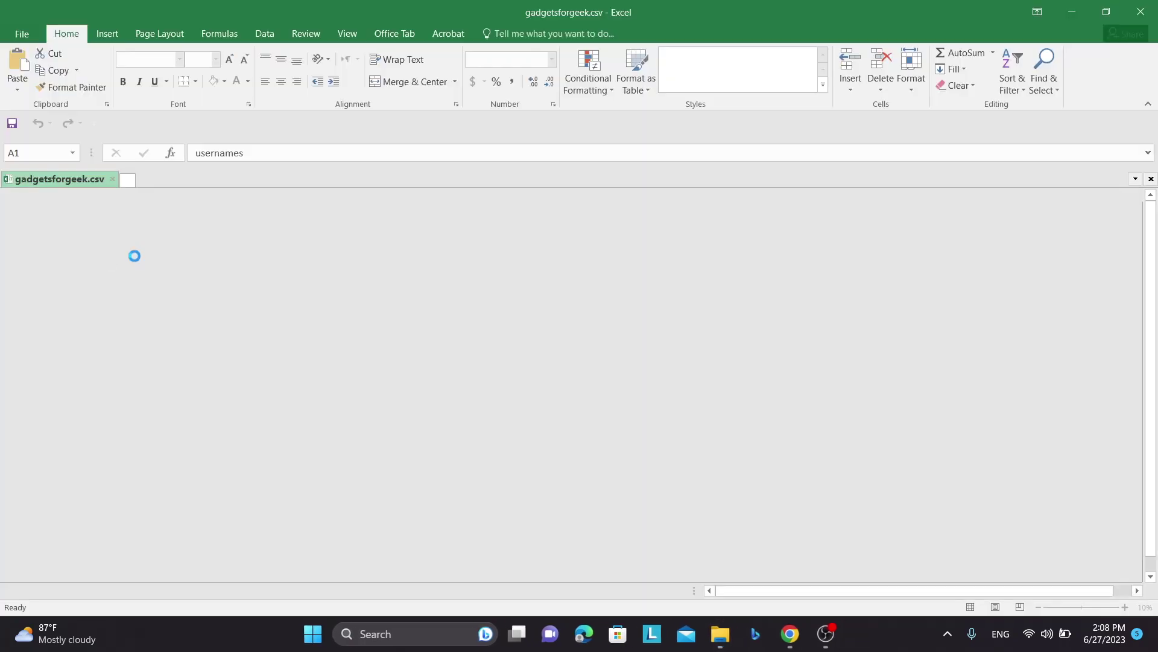
pyautogui.scroll(-11, 74, 306)
pyautogui.scroll(11, 74, 313)
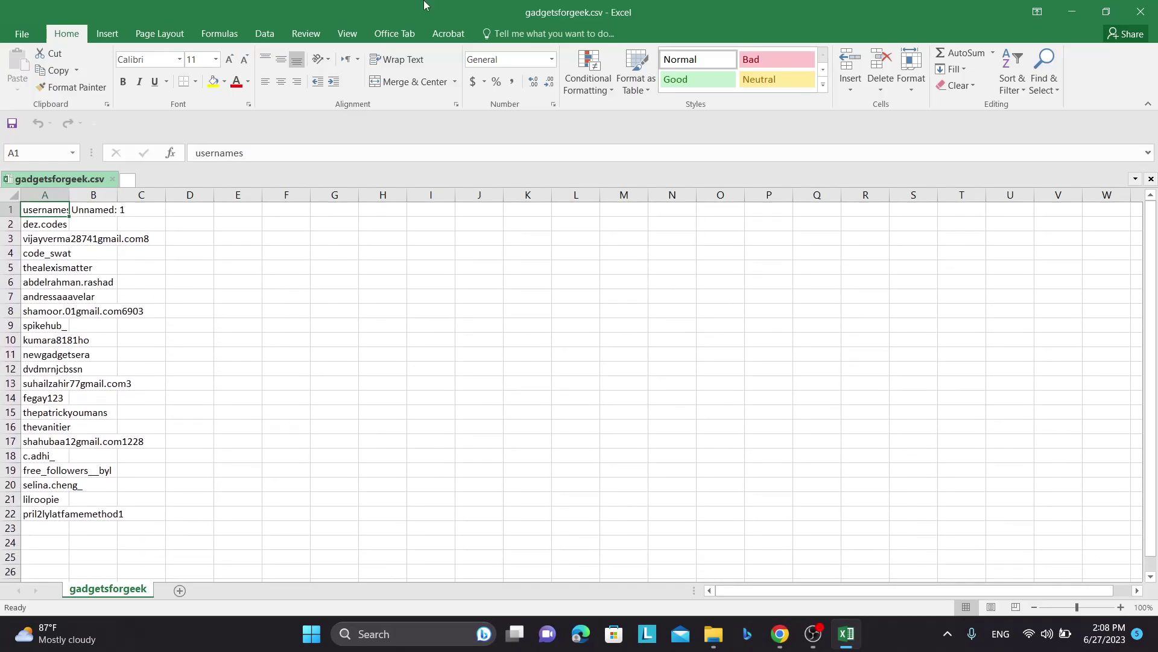
pyautogui.click(1140, 11)
pyautogui.click(252, 191)
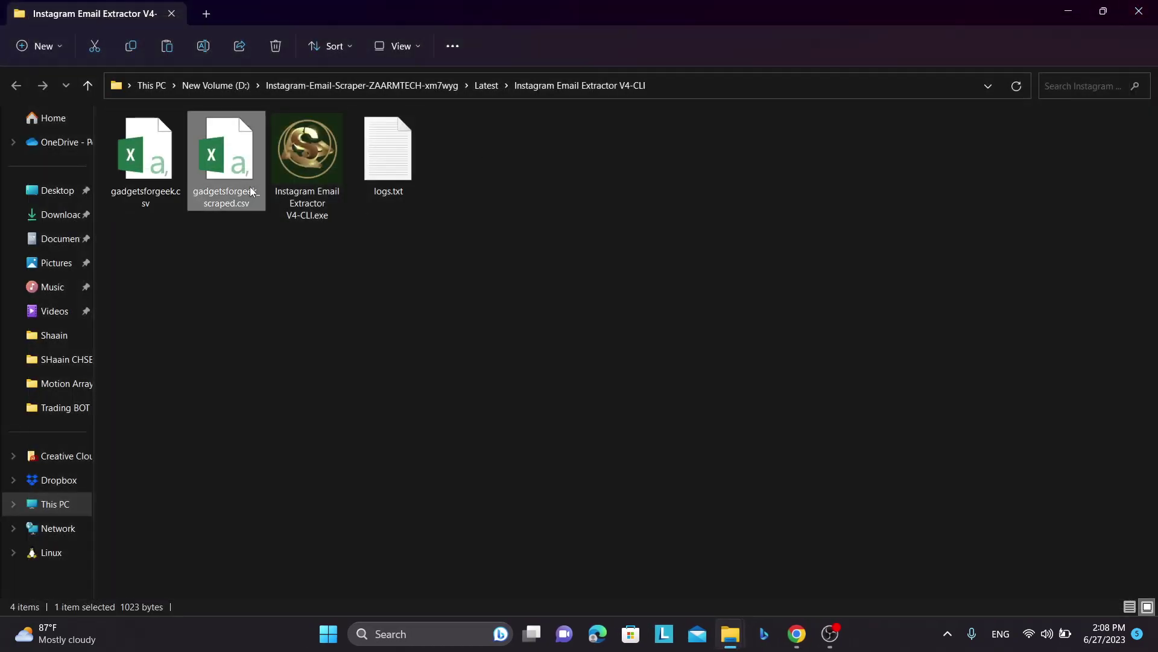
pyautogui.doubleClick(130, 152)
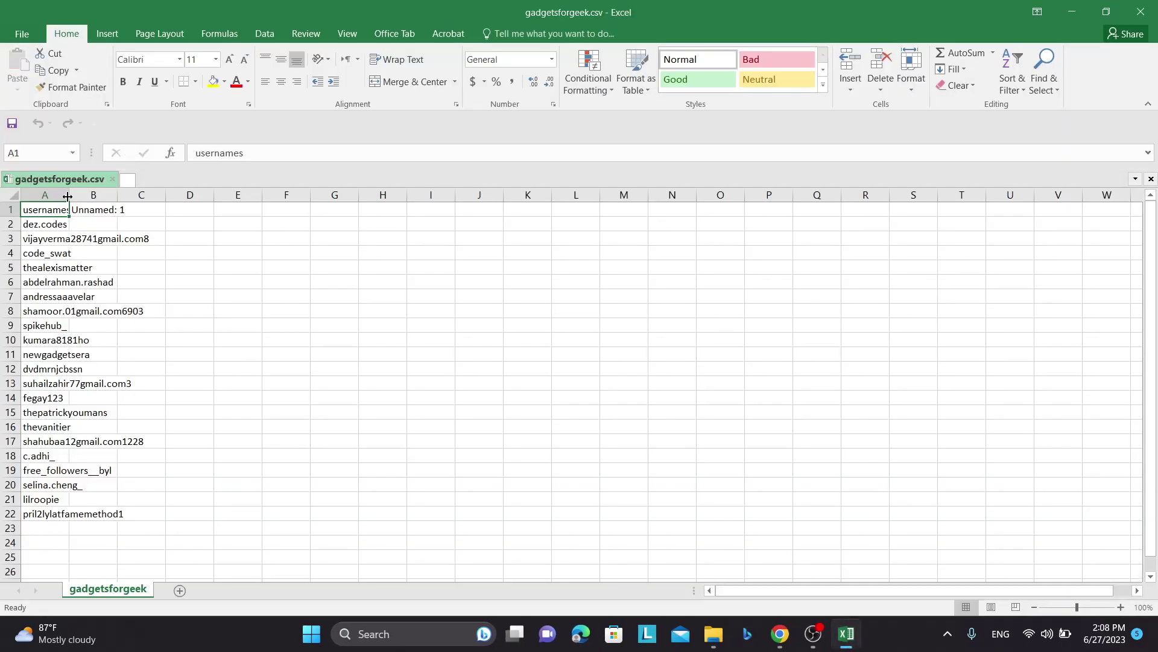
pyautogui.doubleClick(68, 194)
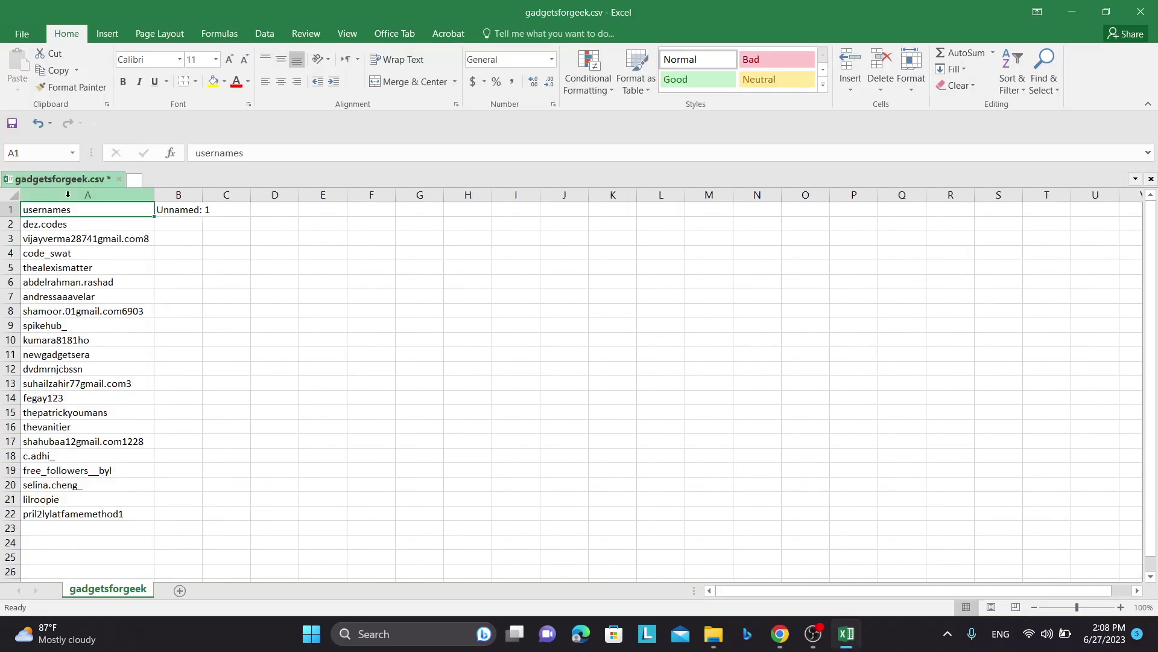
pyautogui.moveTo(61, 222); pyautogui.dragTo(80, 495)
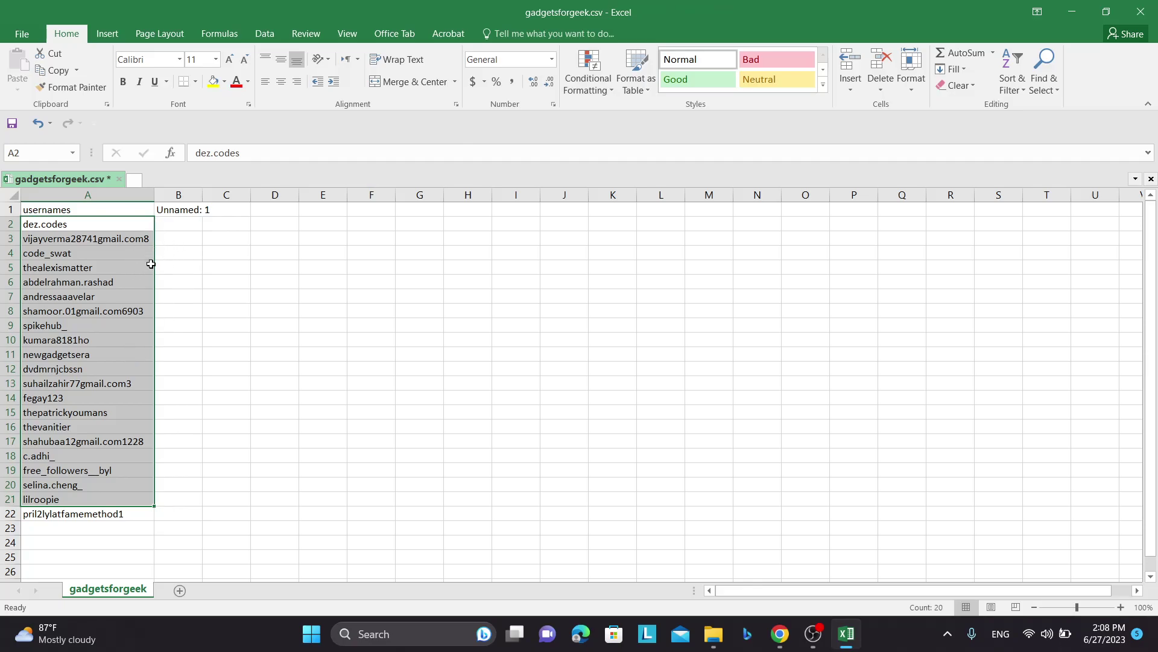
pyautogui.click(90, 240)
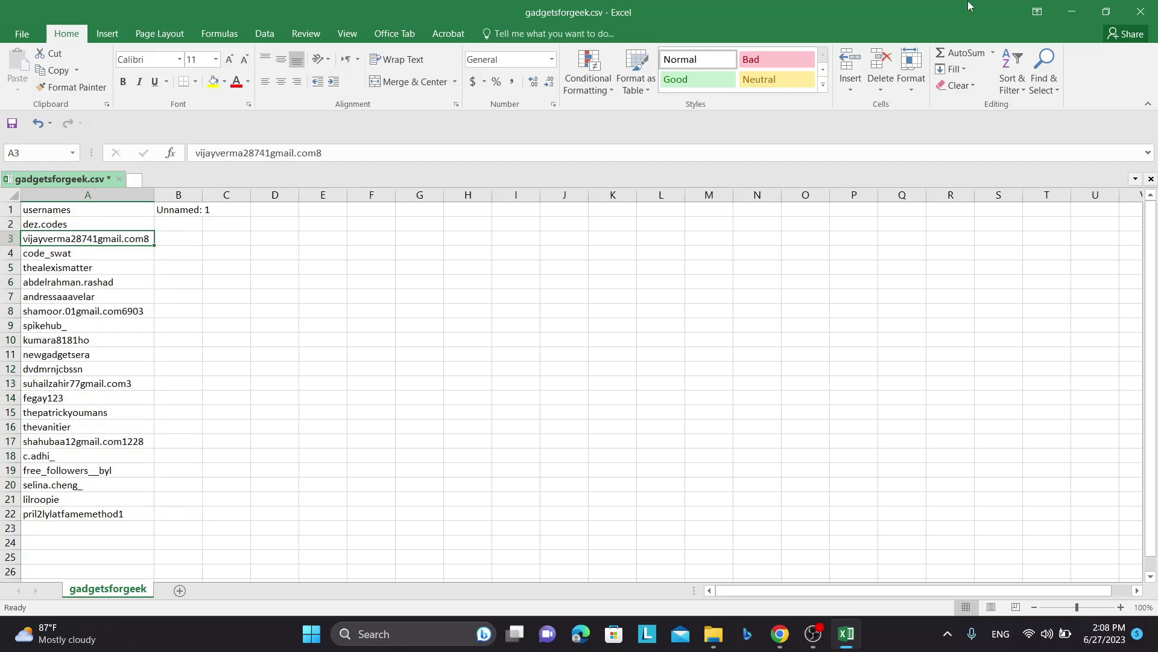
pyautogui.click(1140, 11)
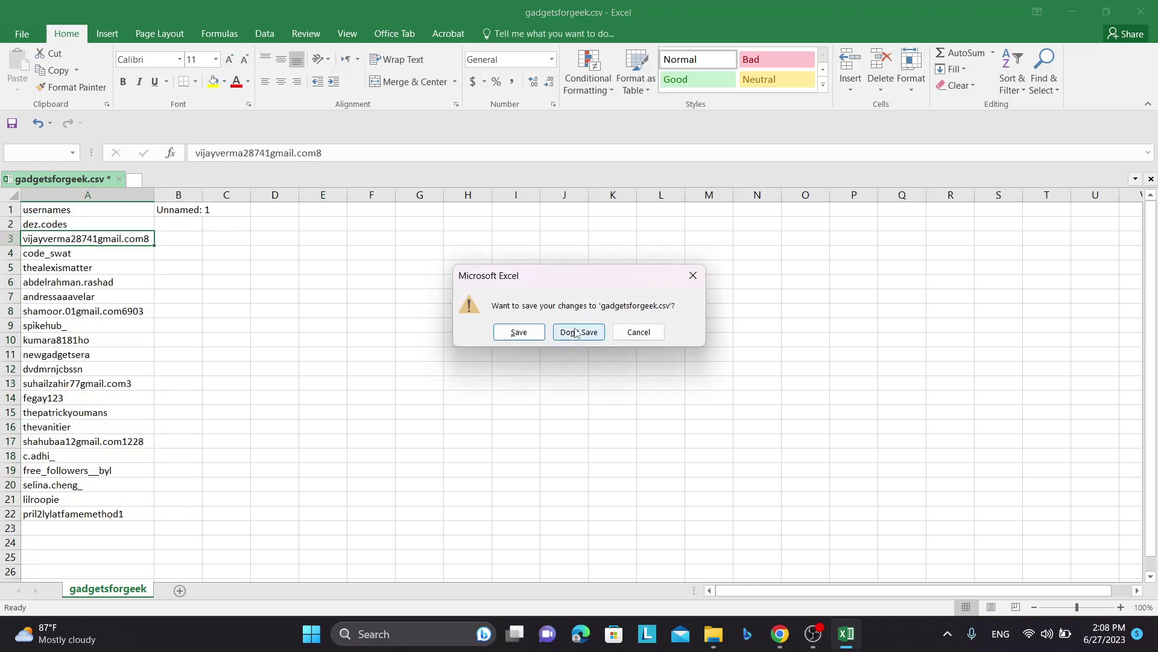
pyautogui.click(579, 331)
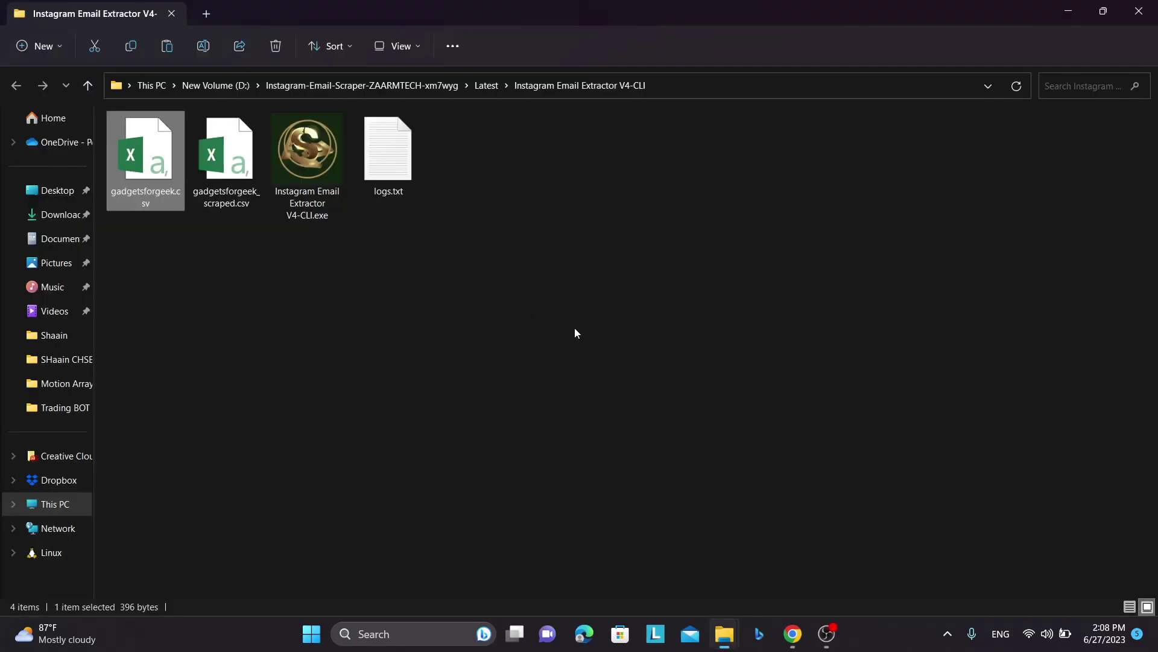
# - Reopen gadgetsforgeek.csv in Excel, check row 2 of the usernames, and close it
pyautogui.doubleClick(128, 184)
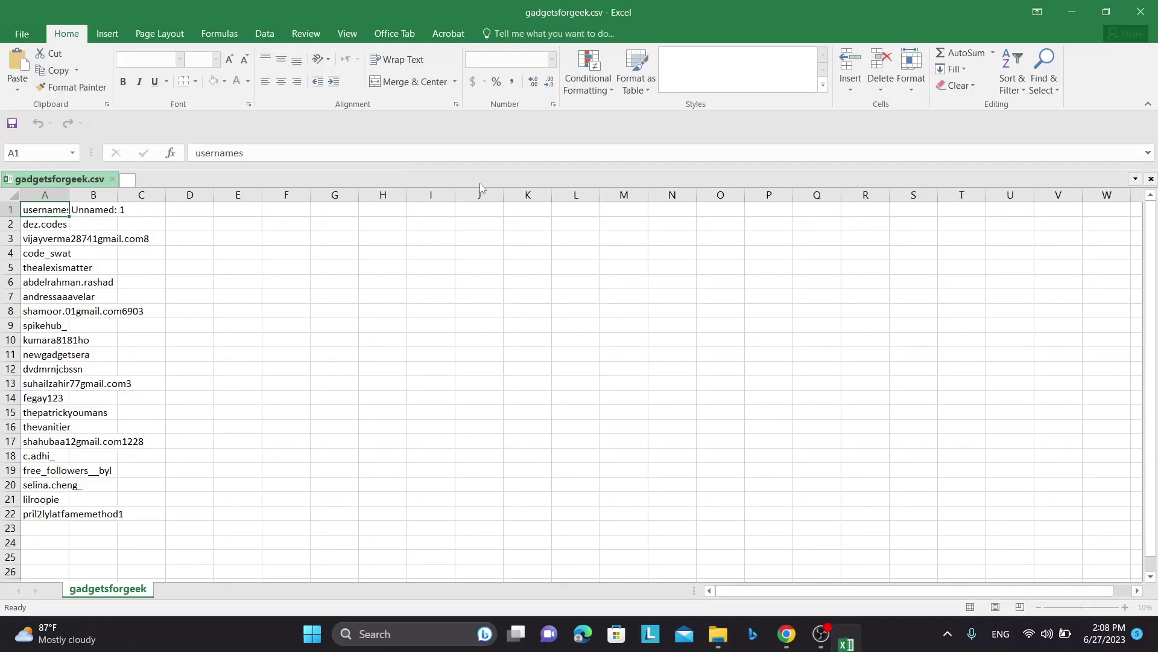
pyautogui.click(11, 223)
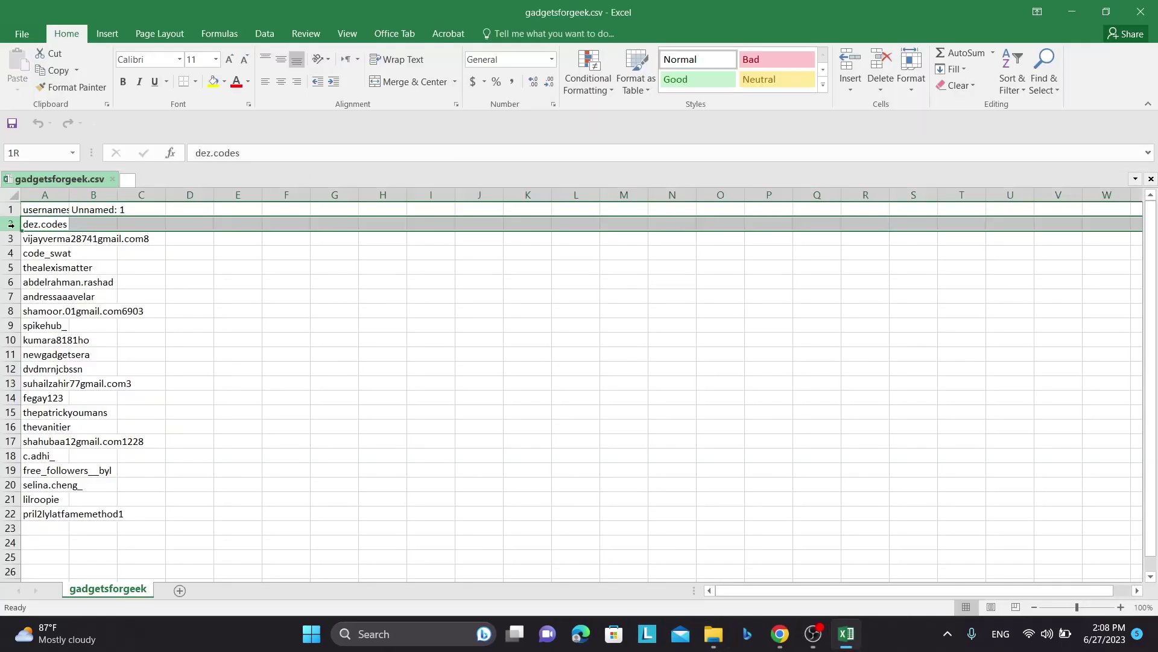
pyautogui.click(1140, 11)
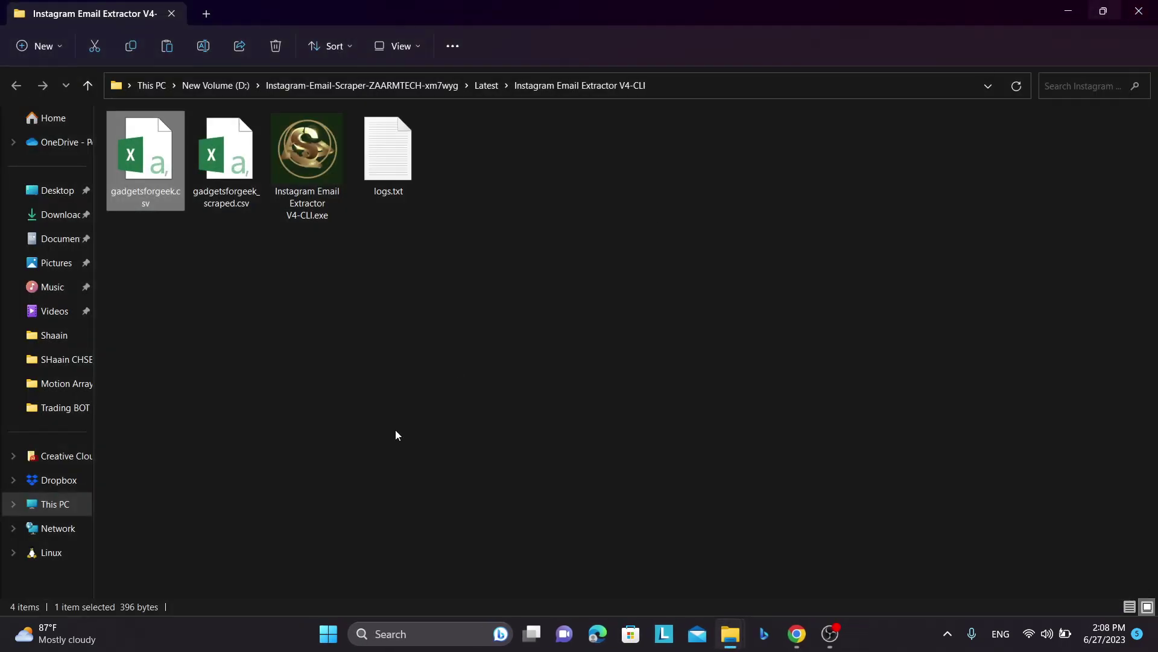
# - Relaunch the V4-CLI extractor, reopen and close gadgetsforgeek.csv, then bring OBS forward
pyautogui.doubleClick(309, 169)
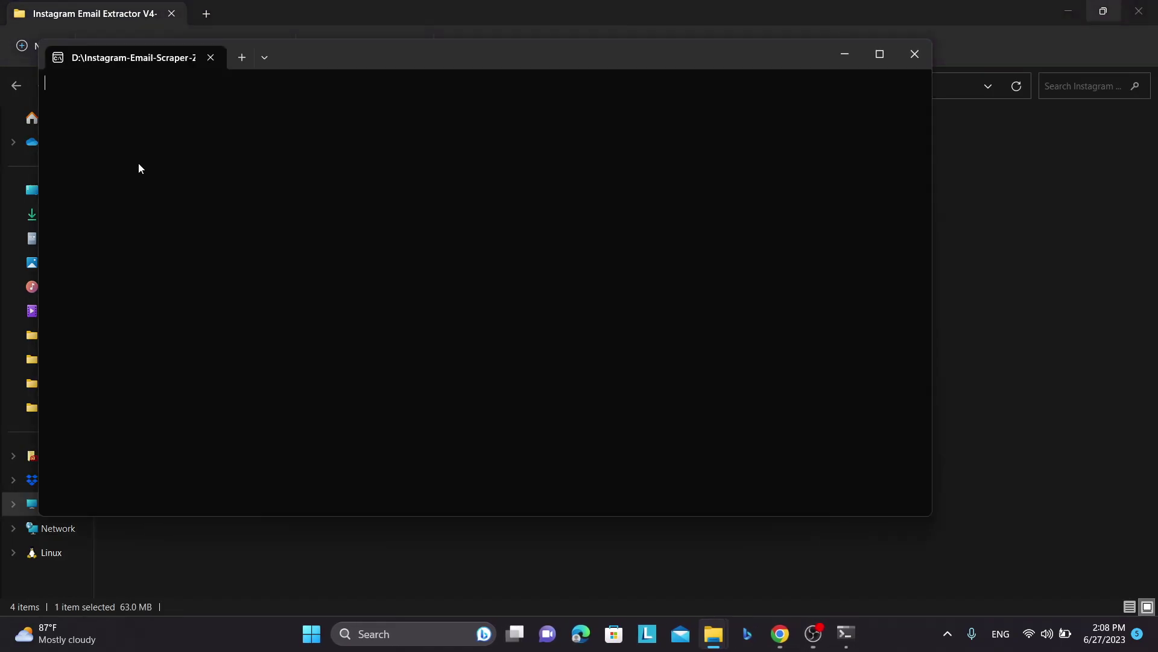
pyautogui.moveTo(360, 56); pyautogui.dragTo(623, 128)
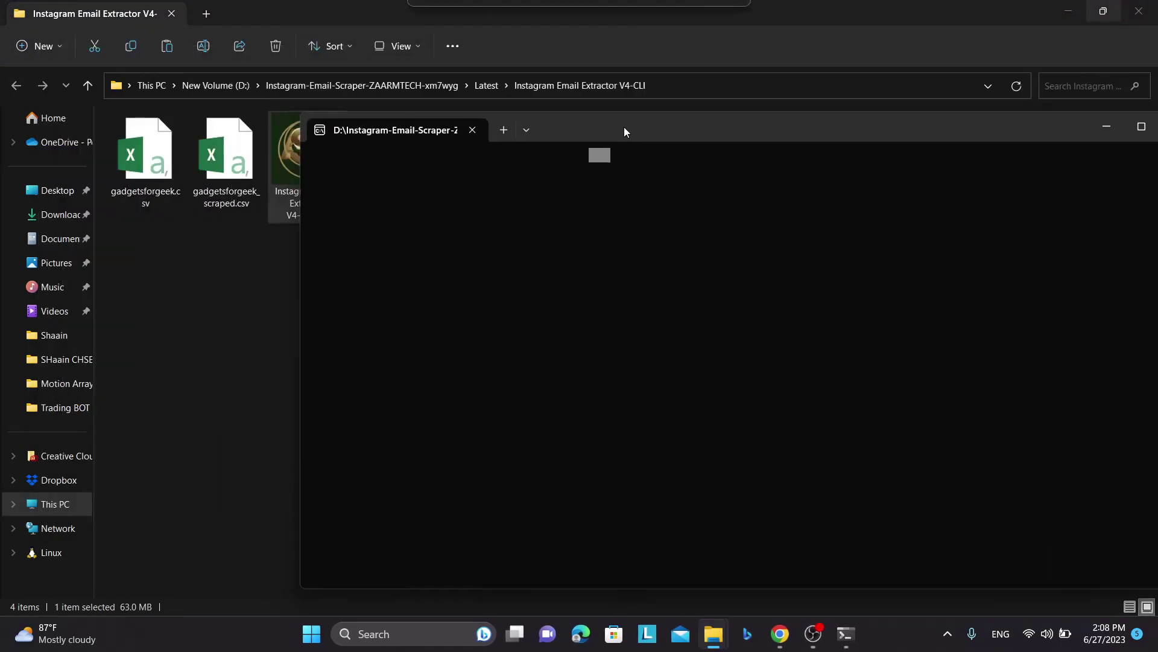
pyautogui.moveTo(182, 151); pyautogui.dragTo(523, 325)
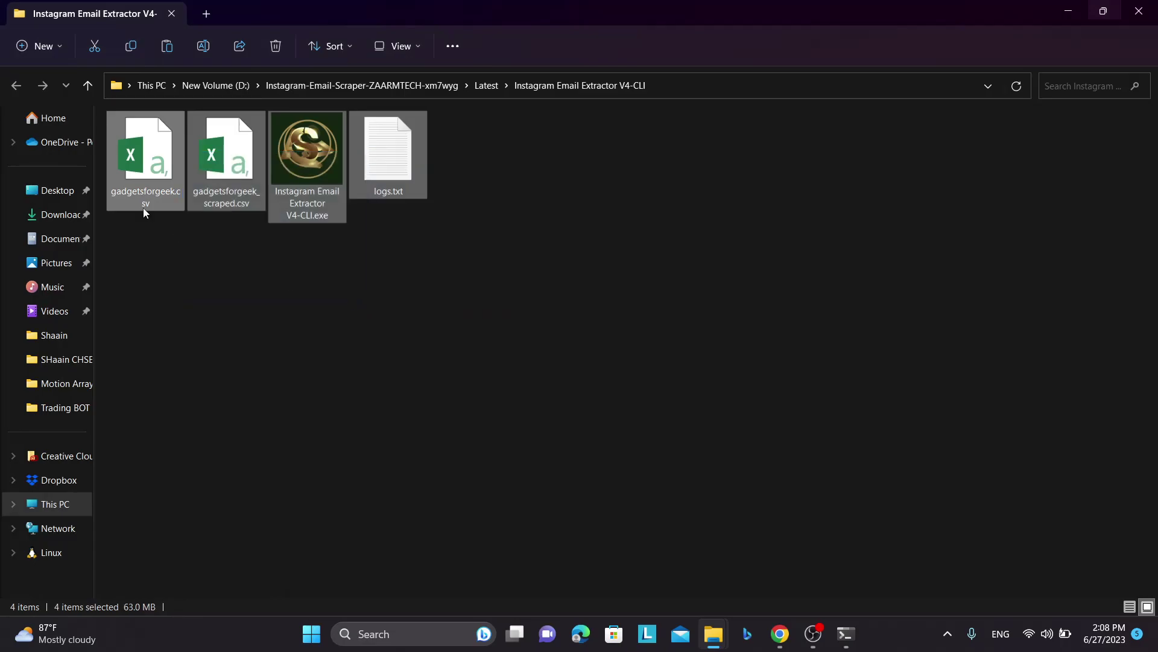
pyautogui.doubleClick(144, 178)
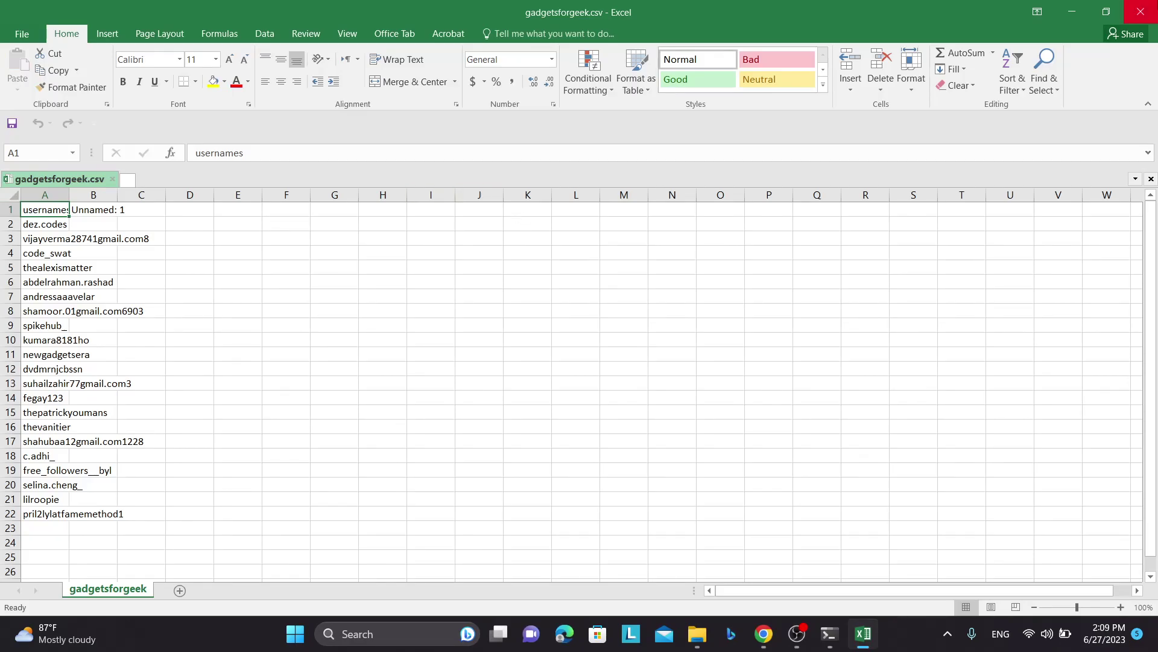
pyautogui.click(1140, 12)
pyautogui.click(547, 265)
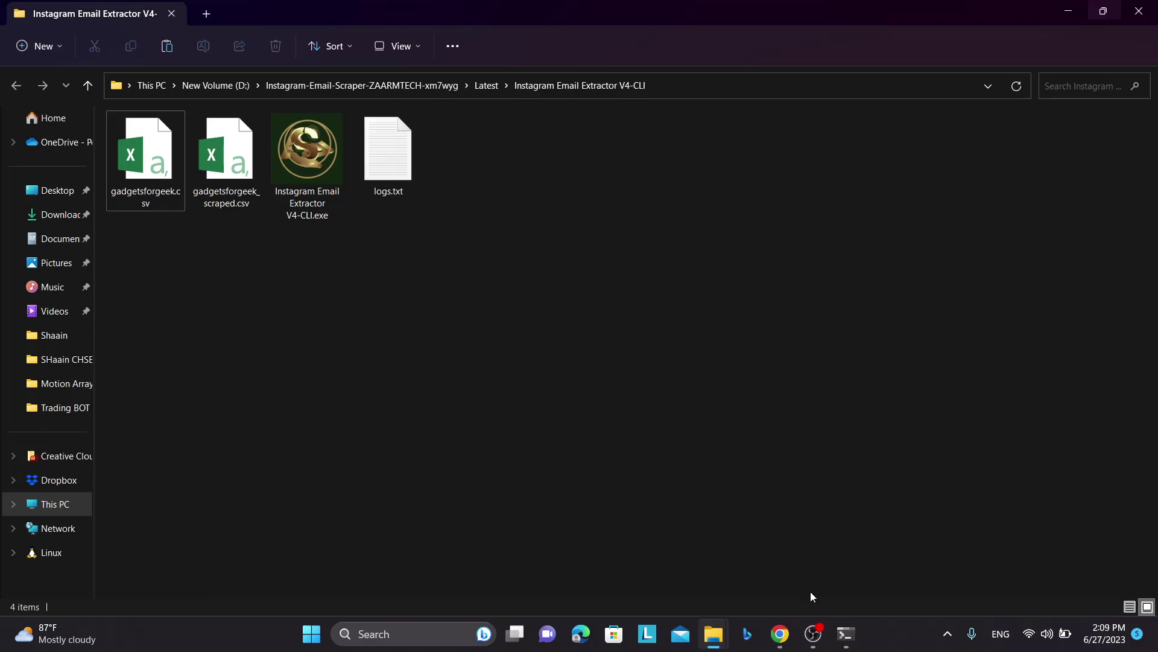
pyautogui.click(812, 637)
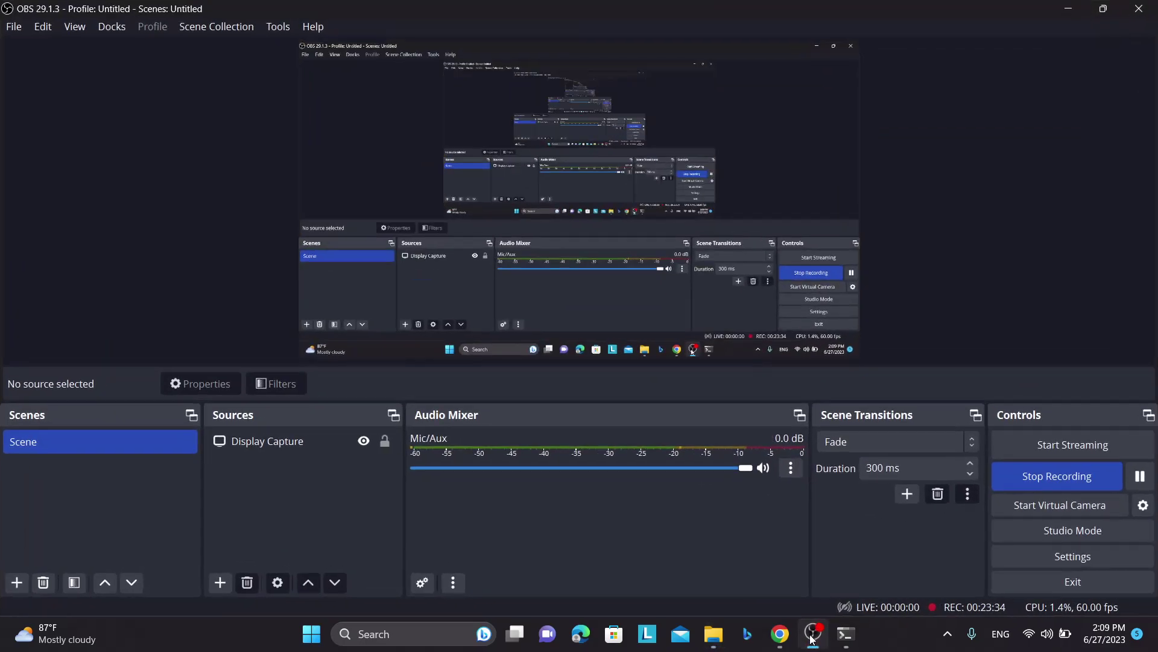